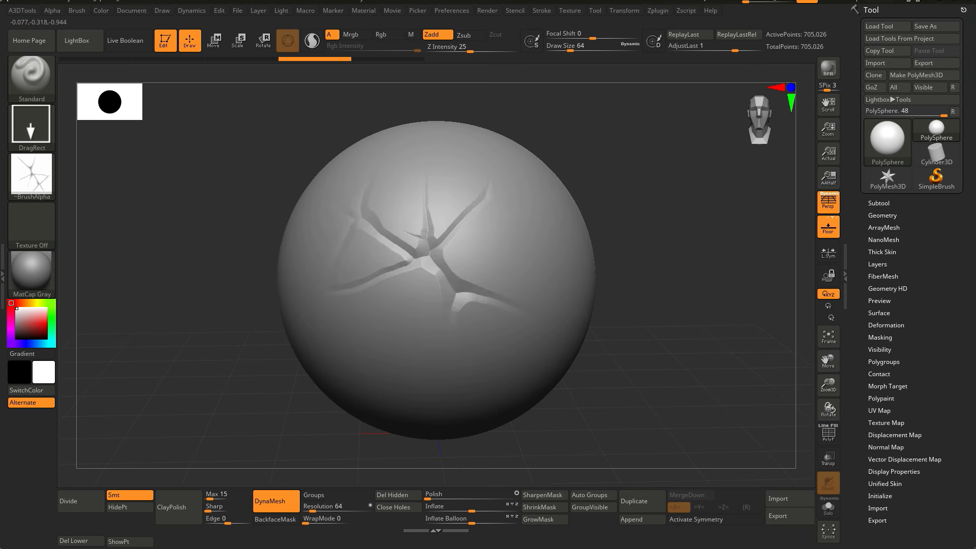
Step: Examine the cracked sphere sculpt and its brush alpha used as the crack reference
{"action": "mouse_move", "coordinate": [538, 305]}
{"action": "right_mouse_down"}
{"action": "mouse_move", "coordinate": [432, 330]}
{"action": "mouse_move", "coordinate": [559, 305]}
{"action": "right_mouse_up"}
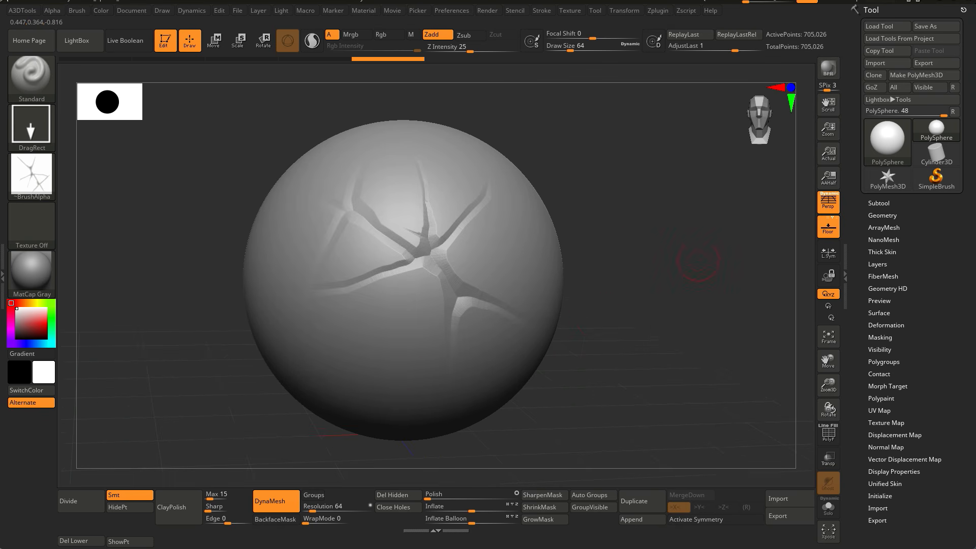
{"action": "right_click_drag", "start_coordinate": [635, 261], "coordinate": [625, 273]}
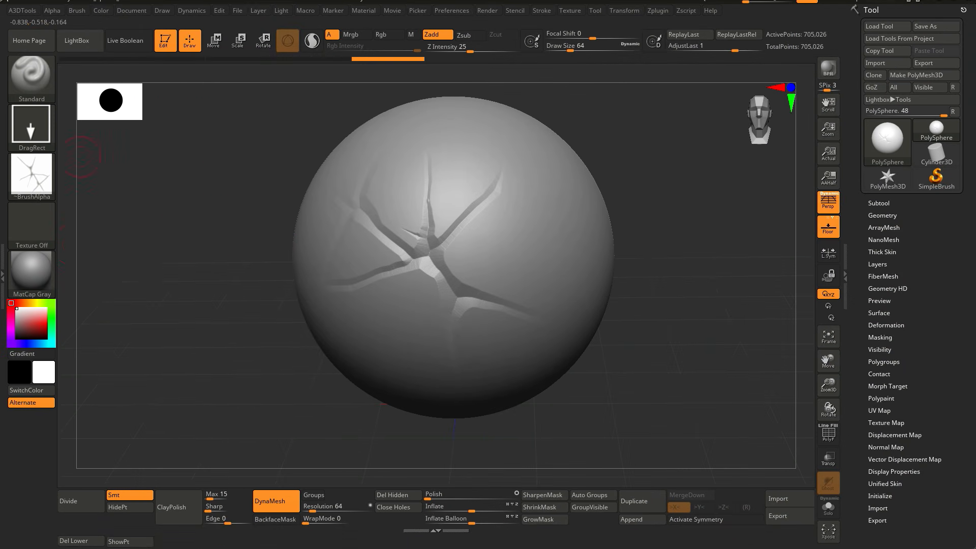
{"action": "left_click", "coordinate": [32, 175]}
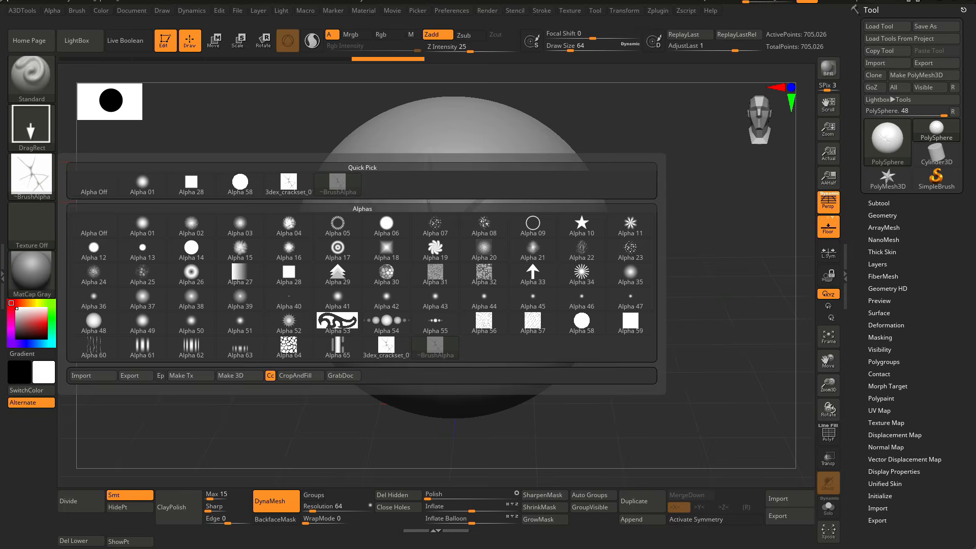
{"action": "mouse_move", "coordinate": [32, 176]}
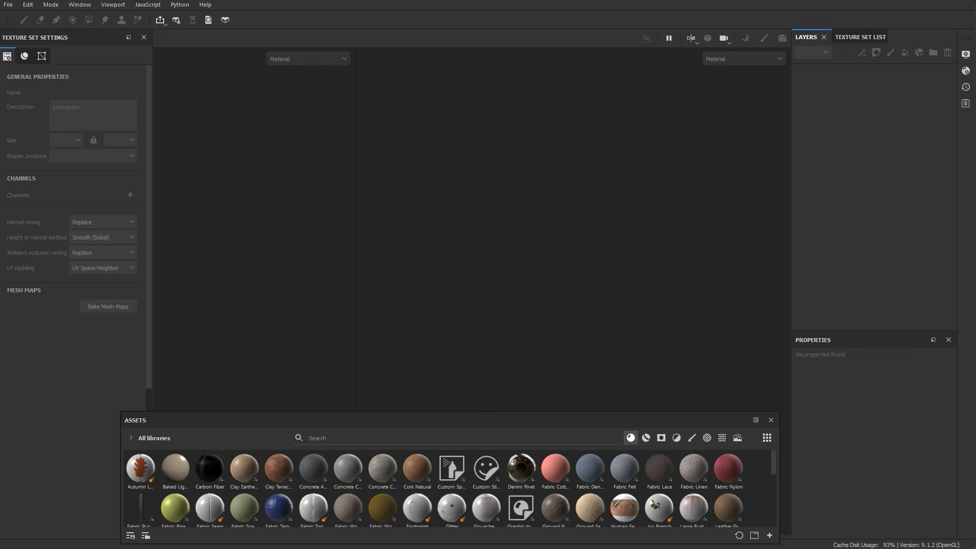
Step: Open the TilingMaterial sample project
{"action": "left_click", "coordinate": [8, 5]}
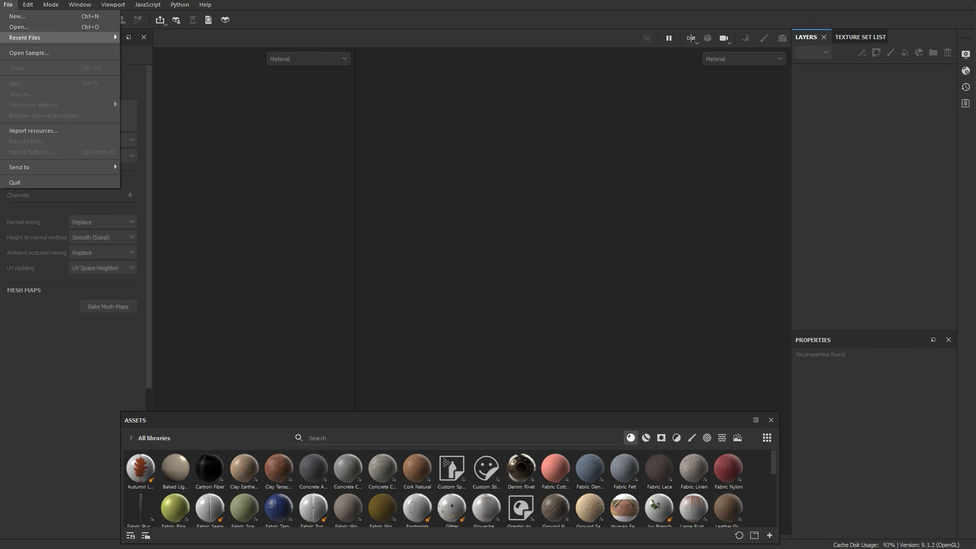
{"action": "left_click", "coordinate": [29, 53]}
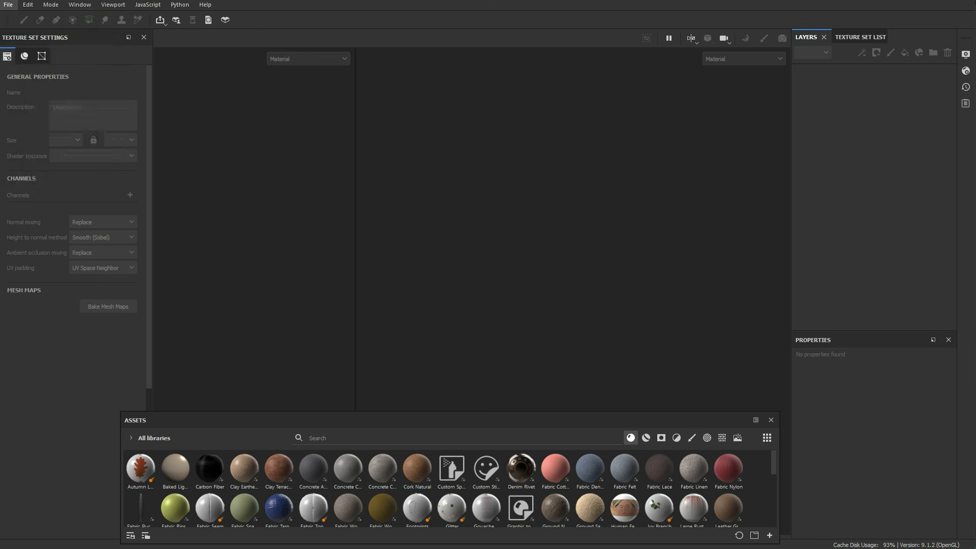
{"action": "left_click", "coordinate": [121, 137]}
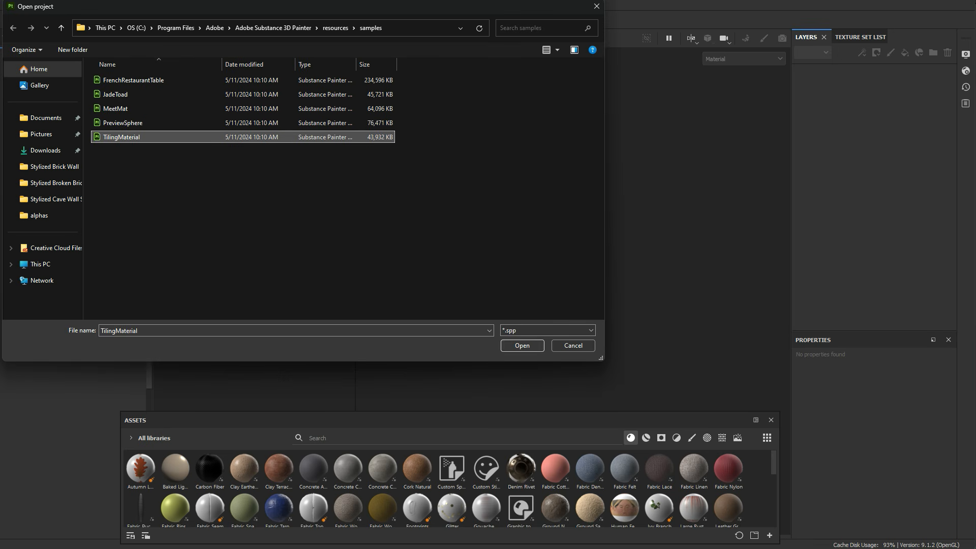
{"action": "left_click", "coordinate": [522, 345]}
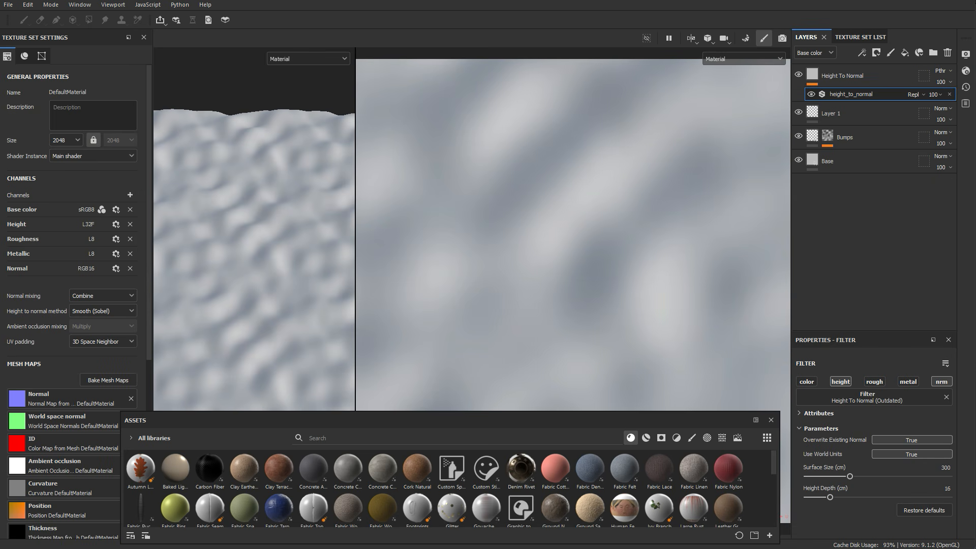
Step: Delete all layers above the Base layer in the layer stack
{"action": "left_click_drag", "start_coordinate": [355, 228], "coordinate": [635, 229]}
{"action": "scroll", "coordinate": [387, 223], "scroll_direction": "up", "scroll_amount": 2}
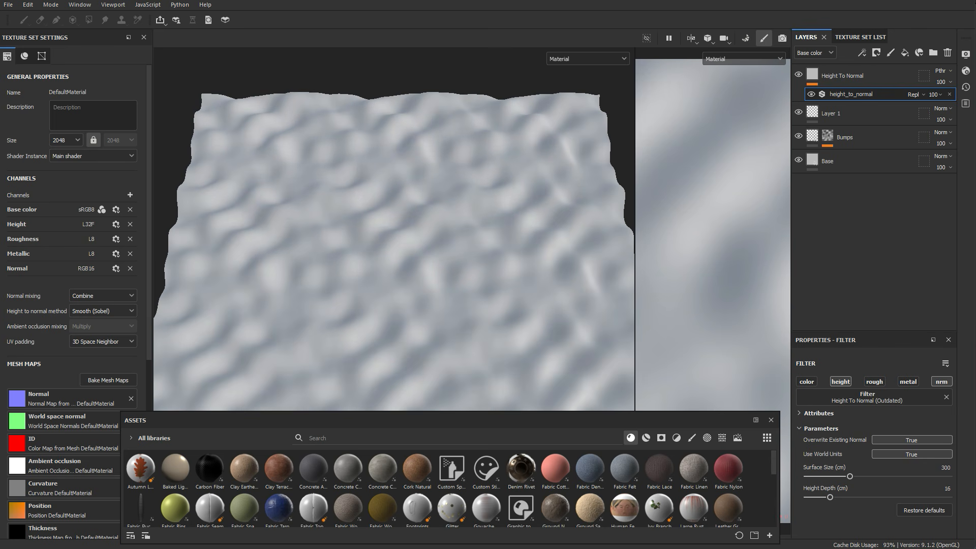
{"action": "scroll", "coordinate": [386, 223], "scroll_direction": "down", "scroll_amount": 1}
{"action": "left_click_drag", "start_coordinate": [366, 244], "coordinate": [457, 219], "text": "alt"}
{"action": "scroll", "coordinate": [450, 234], "scroll_direction": "up", "scroll_amount": 2}
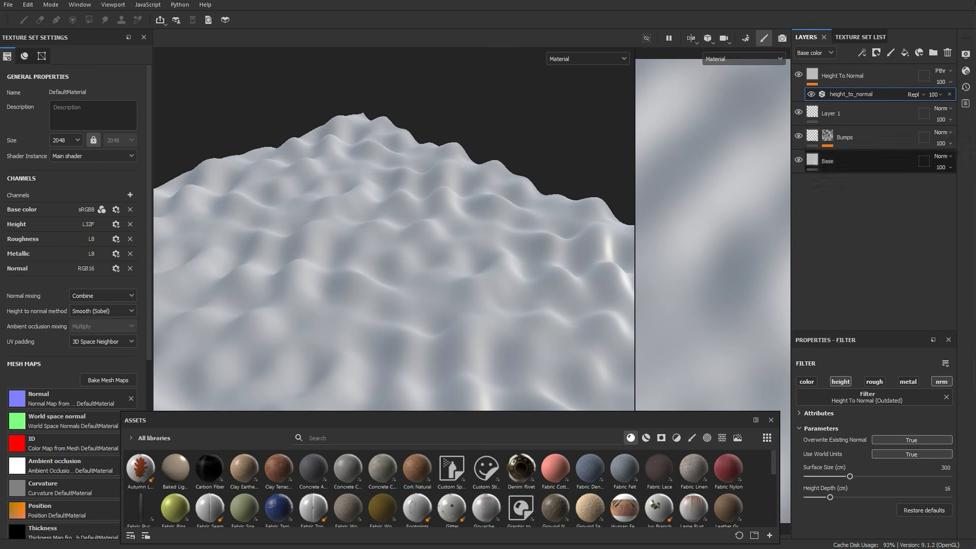
{"action": "left_click", "coordinate": [858, 76]}
{"action": "left_click", "coordinate": [859, 137], "text": "shift"}
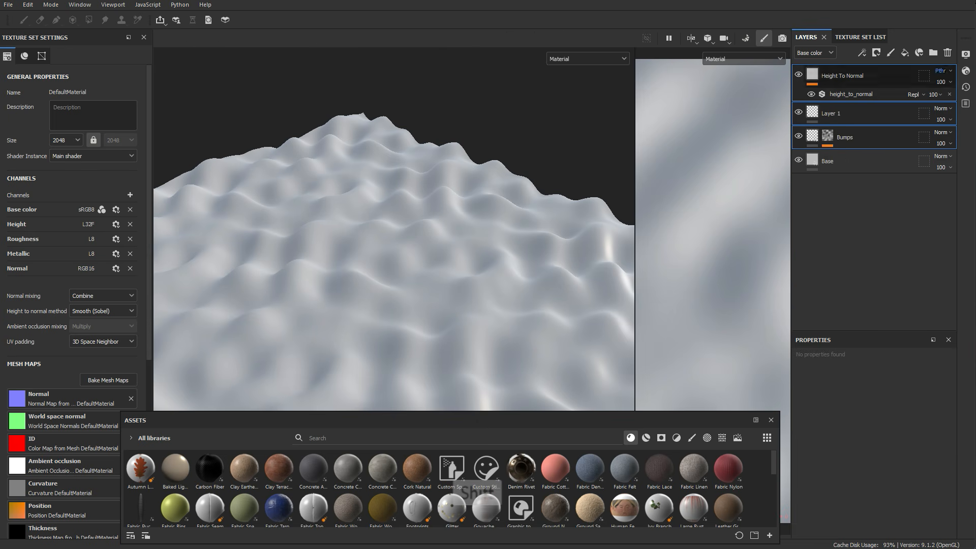
{"action": "left_click", "coordinate": [948, 52]}
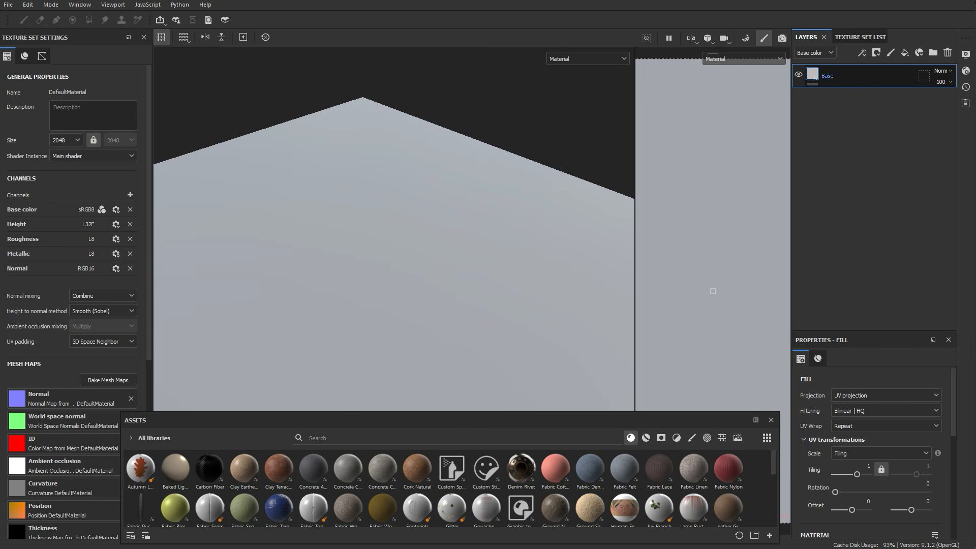
Step: Set the Base fill layer's base color to white (FFFFFF)
{"action": "left_click_drag", "start_coordinate": [458, 224], "coordinate": [392, 229], "text": "alt"}
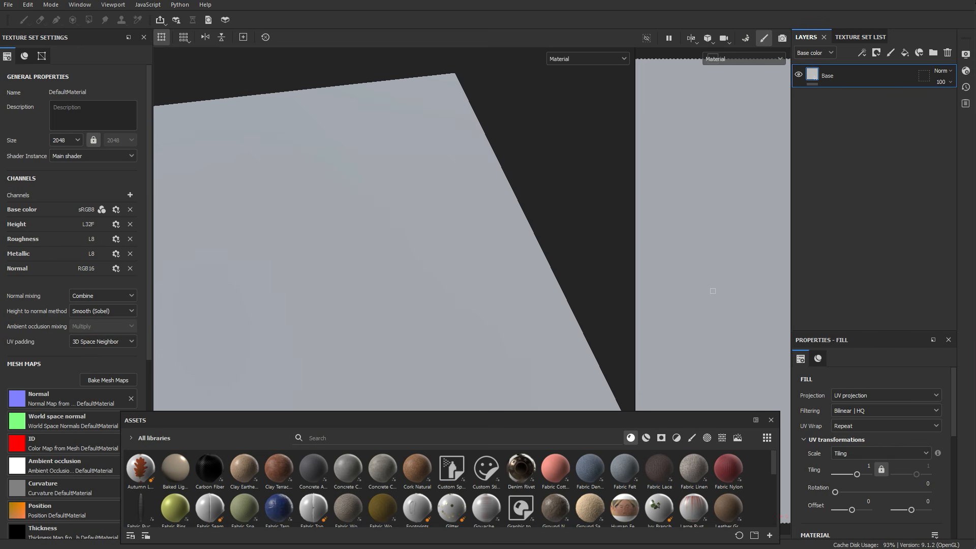
{"action": "scroll", "coordinate": [858, 441], "scroll_direction": "down", "scroll_amount": 4}
{"action": "left_click", "coordinate": [866, 510]}
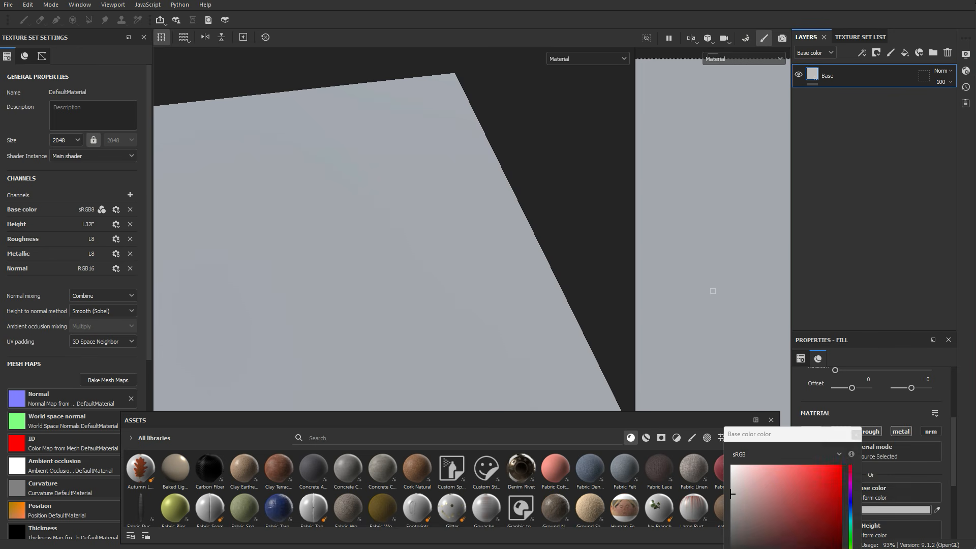
{"action": "left_click_drag", "start_coordinate": [743, 475], "coordinate": [677, 438]}
{"action": "left_click_drag", "start_coordinate": [746, 435], "coordinate": [604, 238]}
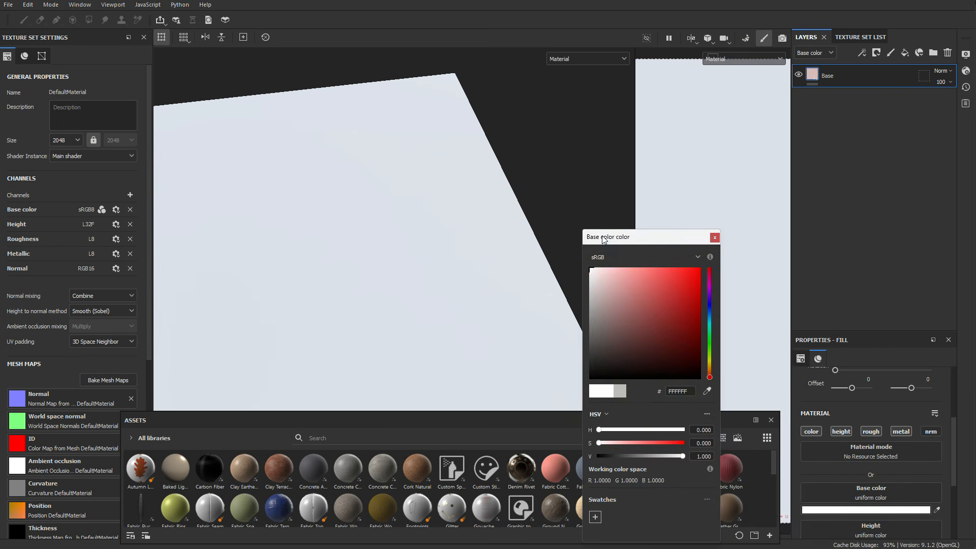
{"action": "left_click", "coordinate": [597, 275]}
{"action": "left_click_drag", "start_coordinate": [597, 275], "coordinate": [589, 268]}
{"action": "left_click", "coordinate": [714, 237]}
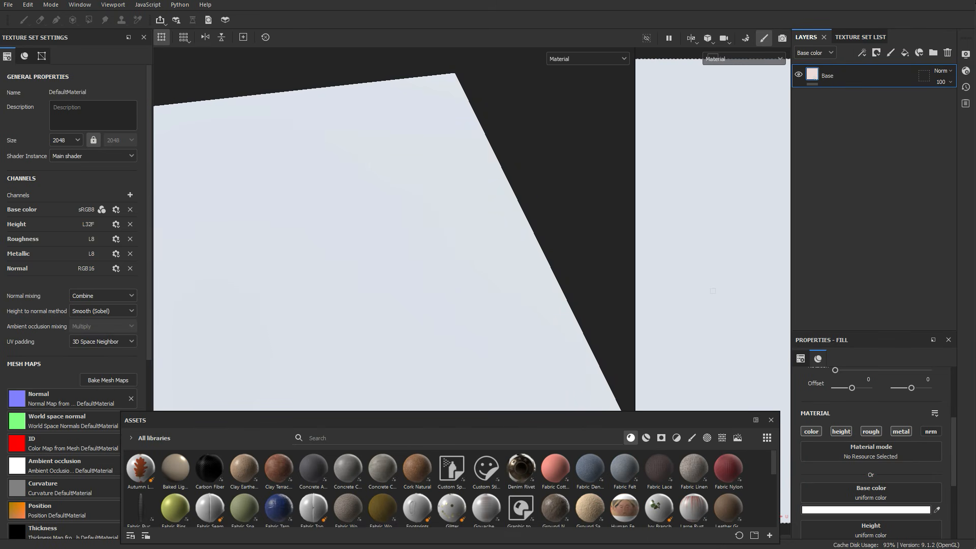
{"action": "left_click_drag", "start_coordinate": [416, 228], "coordinate": [375, 229], "text": "alt"}
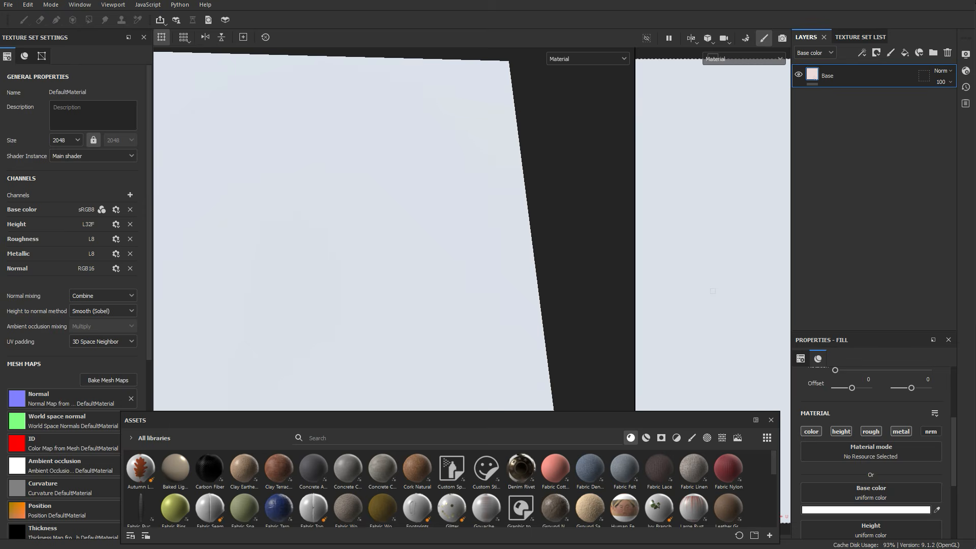
{"action": "left_click_drag", "start_coordinate": [635, 229], "coordinate": [459, 229]}
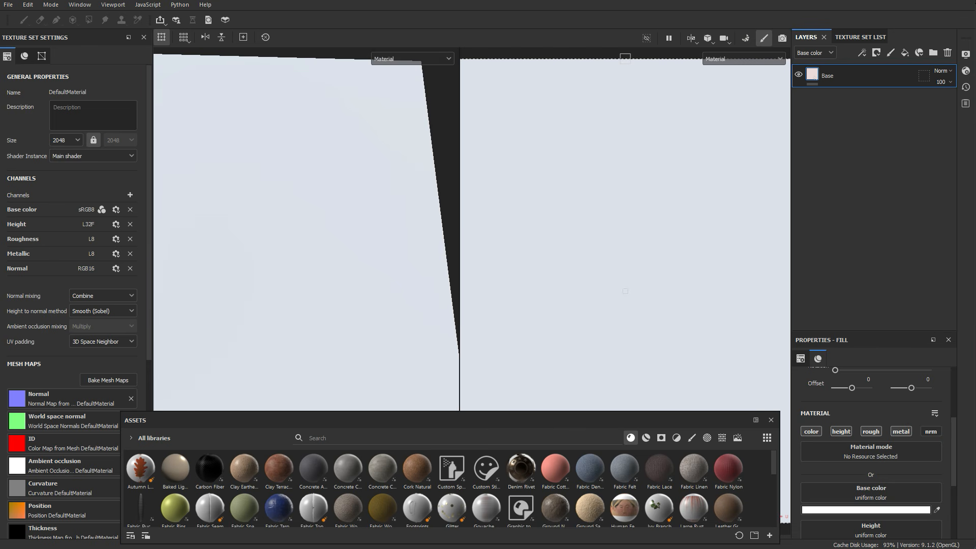
{"action": "scroll", "coordinate": [306, 229], "scroll_direction": "down", "scroll_amount": 2}
{"action": "middle_click_drag", "start_coordinate": [306, 229], "coordinate": [361, 254], "text": "alt"}
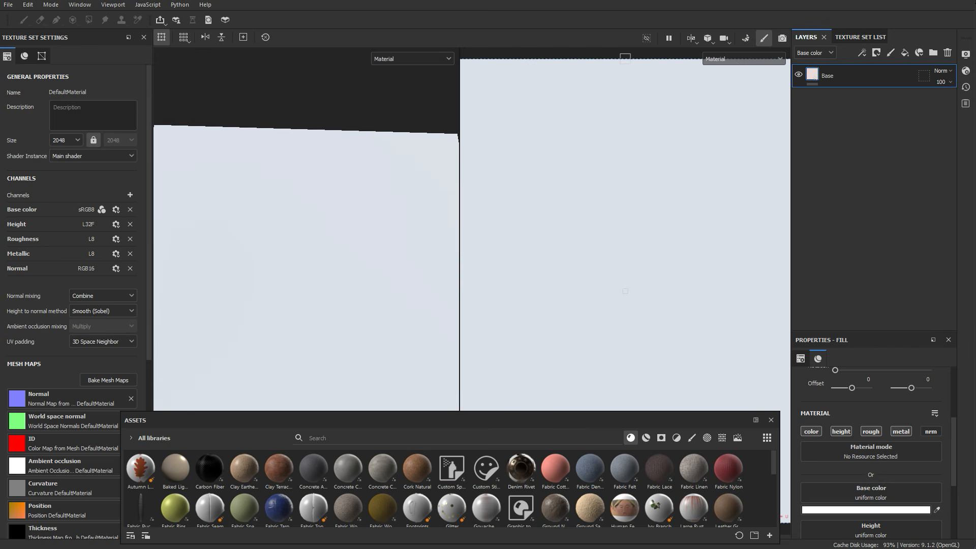
{"action": "left_click", "coordinate": [743, 59]}
{"action": "left_click", "coordinate": [743, 59]}
{"action": "left_click", "coordinate": [691, 38]}
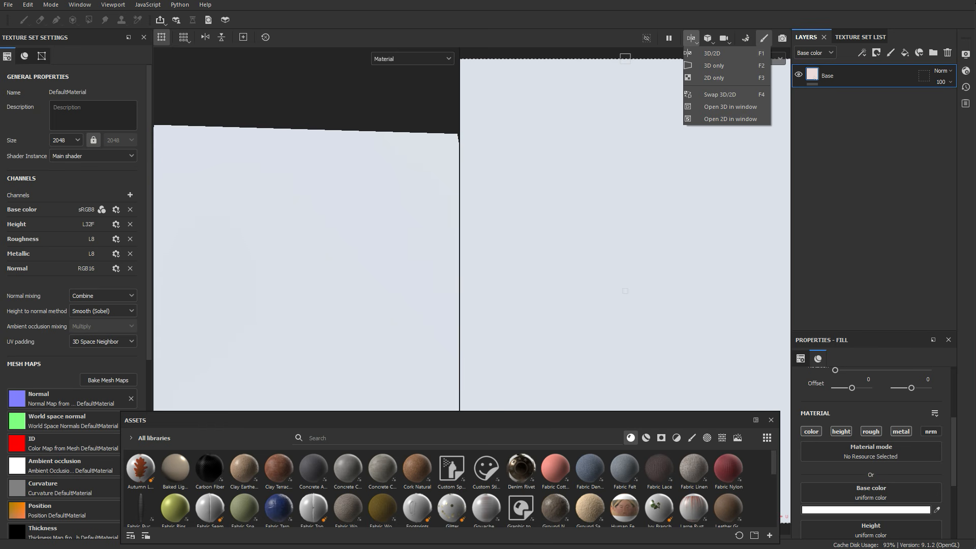
{"action": "left_click_drag", "start_coordinate": [315, 228], "coordinate": [284, 237], "text": "alt"}
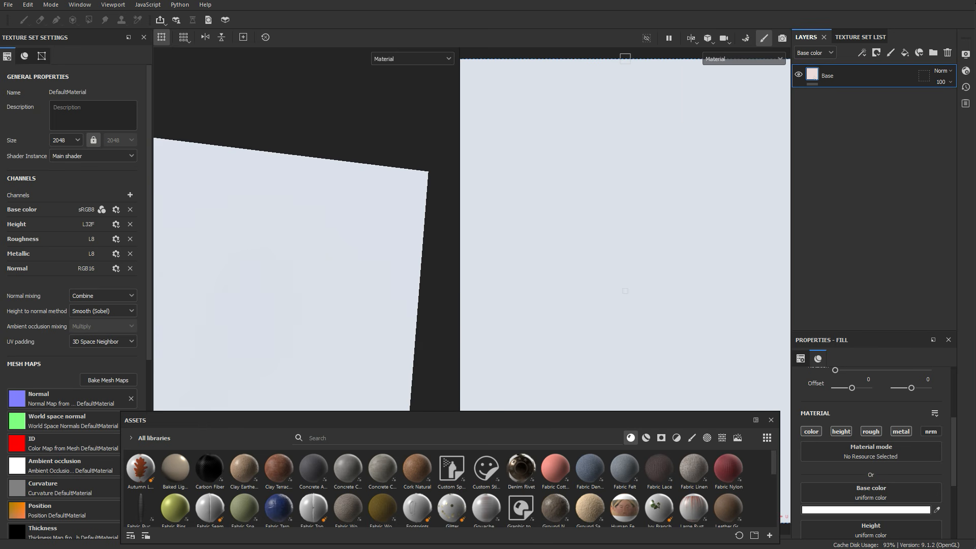
{"action": "left_click_drag", "start_coordinate": [459, 229], "coordinate": [335, 229]}
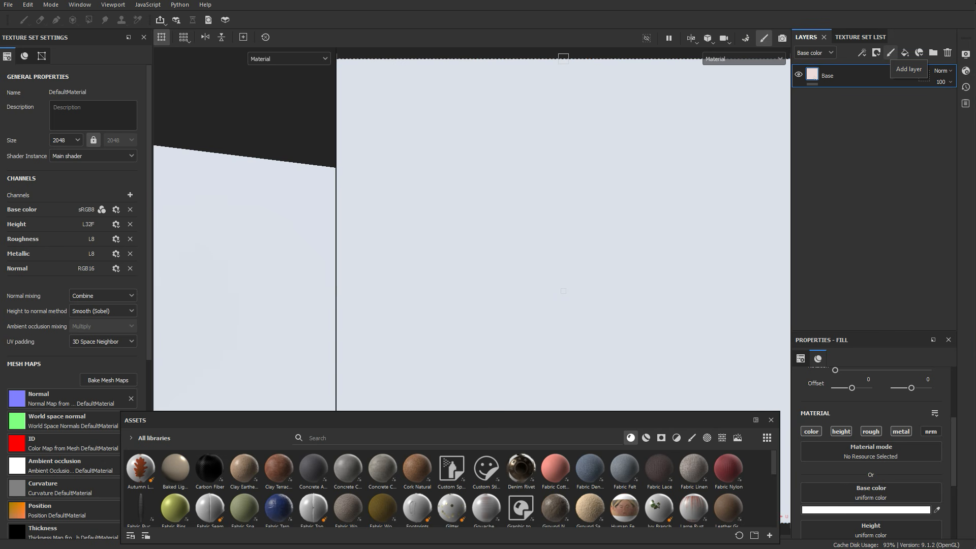
Step: Add a new paint layer and set its base color to black (000000)
{"action": "left_click", "coordinate": [890, 52]}
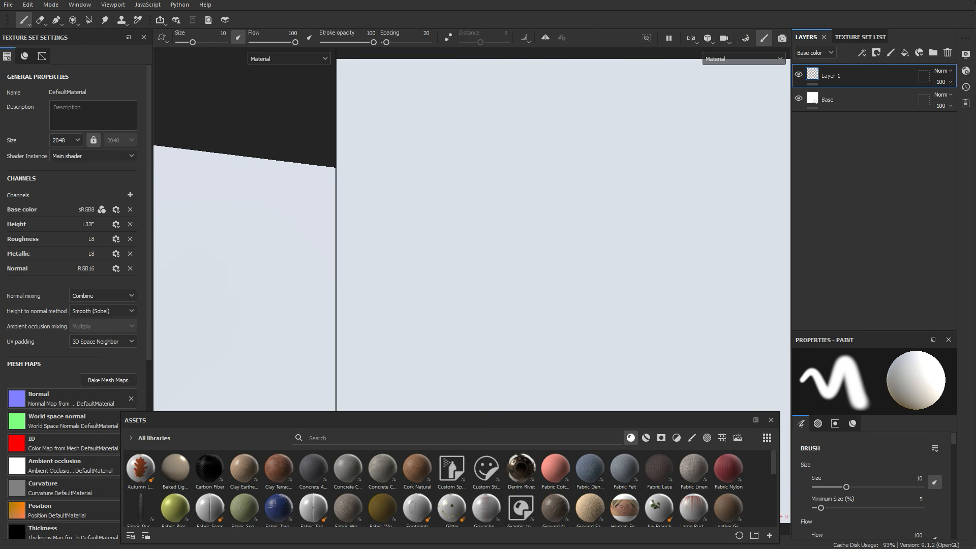
{"action": "scroll", "coordinate": [872, 483], "scroll_direction": "down", "scroll_amount": 10}
{"action": "scroll", "coordinate": [871, 478], "scroll_direction": "down", "scroll_amount": 7}
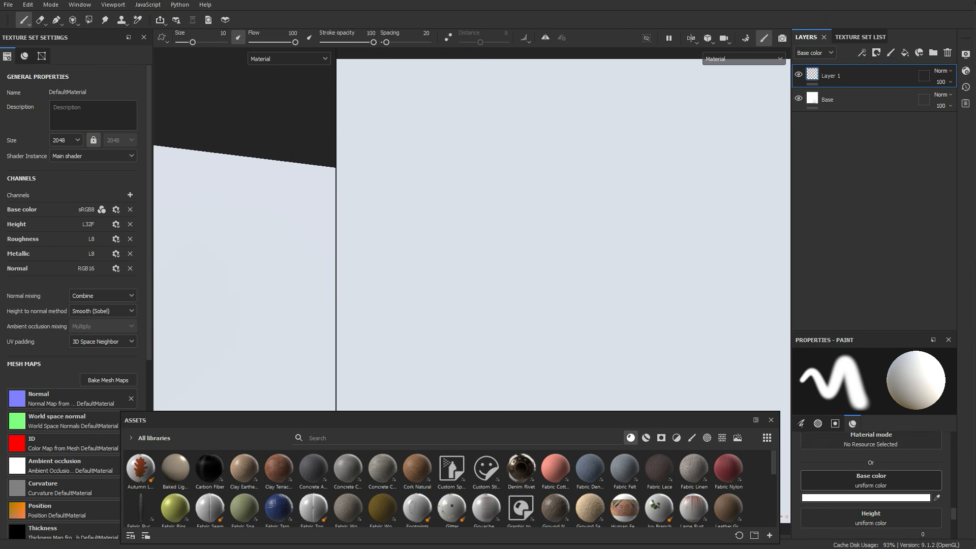
{"action": "left_click", "coordinate": [866, 467]}
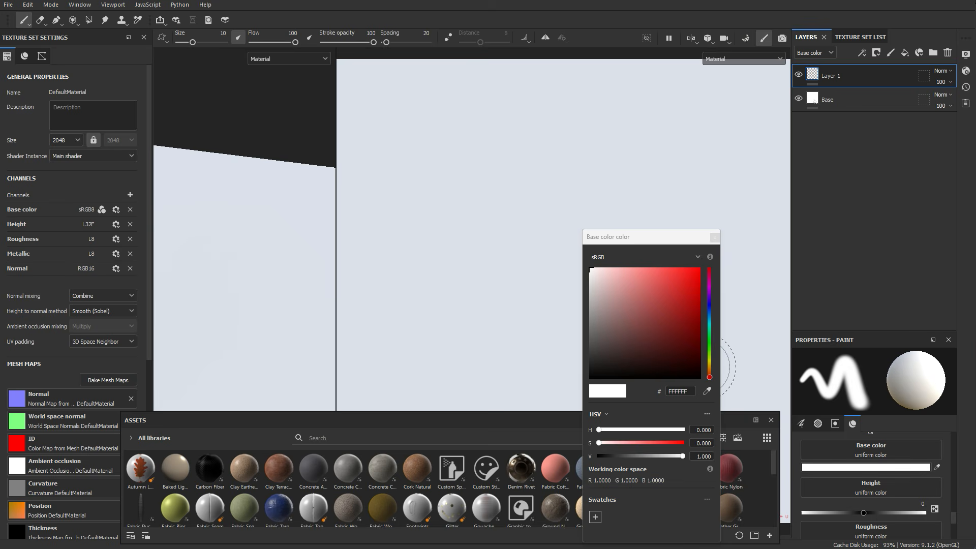
{"action": "left_click_drag", "start_coordinate": [610, 370], "coordinate": [563, 383]}
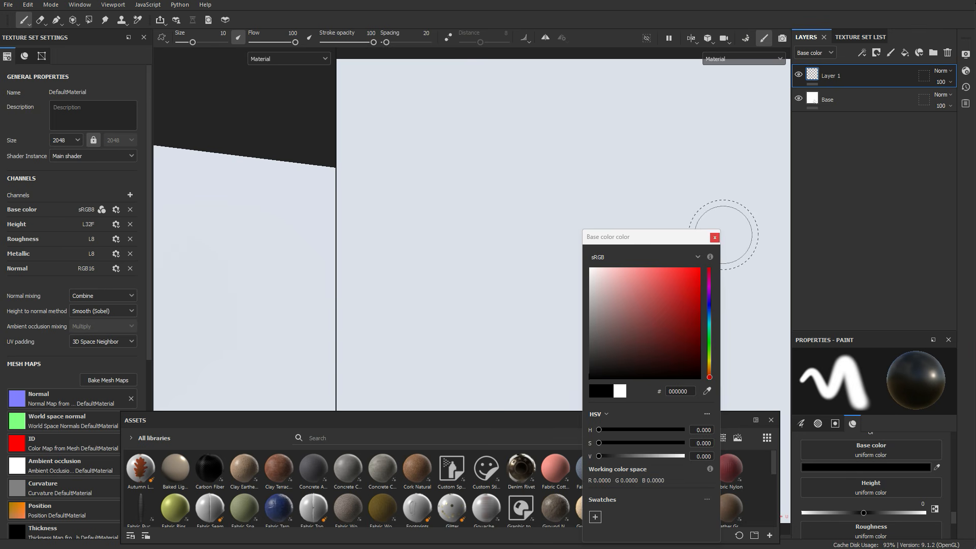
{"action": "left_click", "coordinate": [714, 238]}
Step: Paint black branching crack strokes across the tiling plane in the 2D view, using brush size about 2.58
{"action": "mouse_move", "coordinate": [474, 344]}
{"action": "left_mouse_down"}
{"action": "mouse_move", "coordinate": [600, 255]}
{"action": "mouse_move", "coordinate": [618, 175]}
{"action": "mouse_move", "coordinate": [604, 113]}
{"action": "left_mouse_up"}
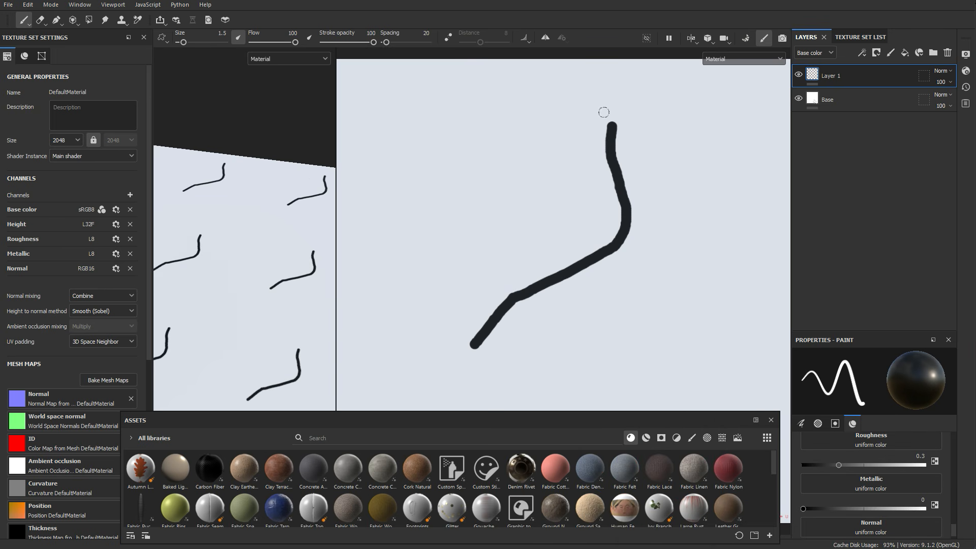
{"action": "left_click_drag", "start_coordinate": [514, 144], "coordinate": [618, 192]}
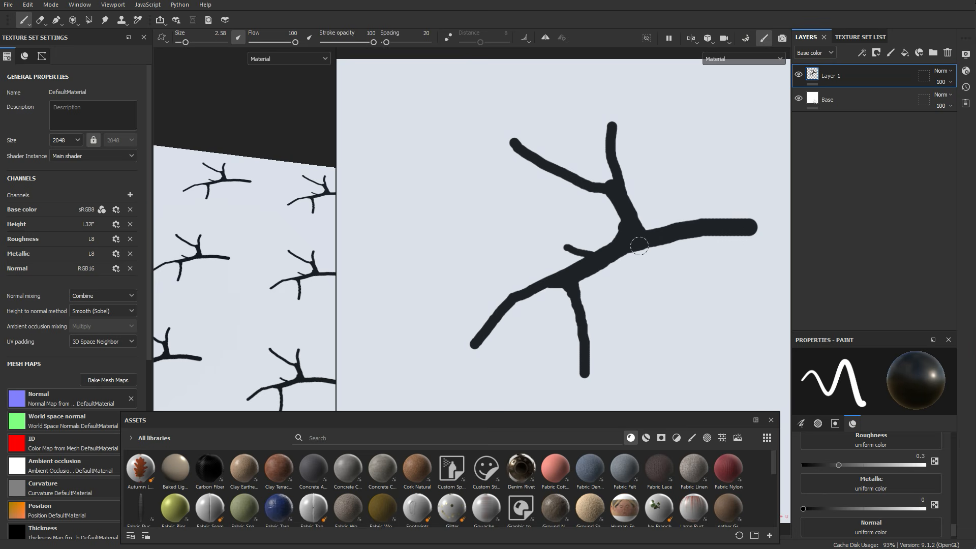
{"action": "scroll", "coordinate": [623, 244], "scroll_direction": "down", "scroll_amount": 5}
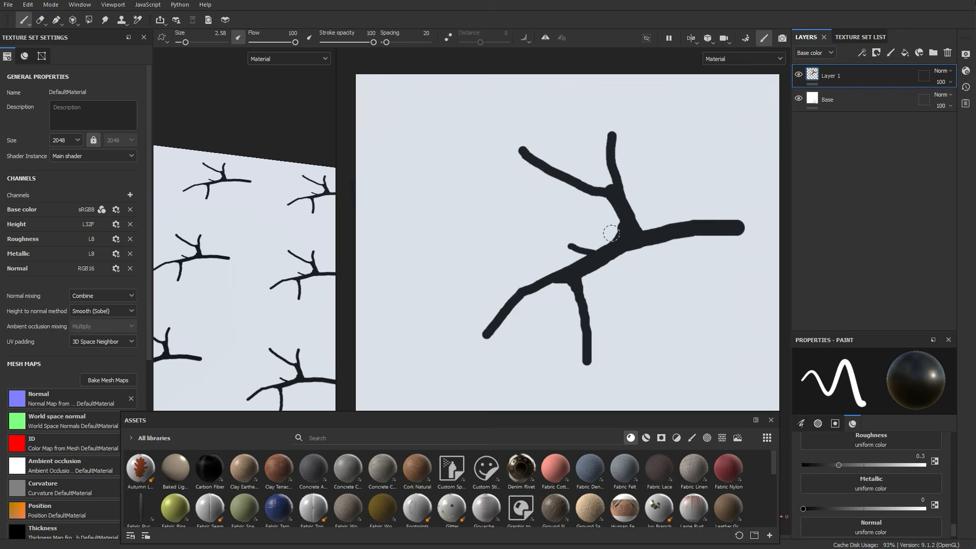
{"action": "scroll", "coordinate": [635, 259], "scroll_direction": "up", "scroll_amount": 3}
{"action": "middle_click_drag", "start_coordinate": [640, 243], "coordinate": [620, 247], "text": "alt"}
{"action": "scroll", "coordinate": [621, 238], "scroll_direction": "down", "scroll_amount": 2}
{"action": "scroll", "coordinate": [554, 301], "scroll_direction": "up", "scroll_amount": 1}
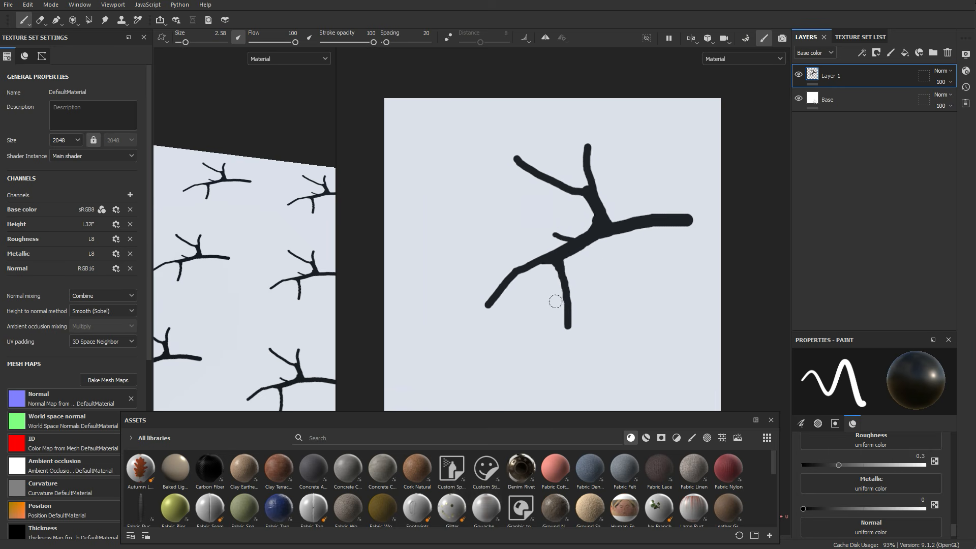
{"action": "scroll", "coordinate": [556, 296], "scroll_direction": "down", "scroll_amount": 3}
{"action": "middle_click_drag", "start_coordinate": [563, 283], "coordinate": [560, 252], "text": "alt"}
{"action": "scroll", "coordinate": [562, 221], "scroll_direction": "up", "scroll_amount": 1}
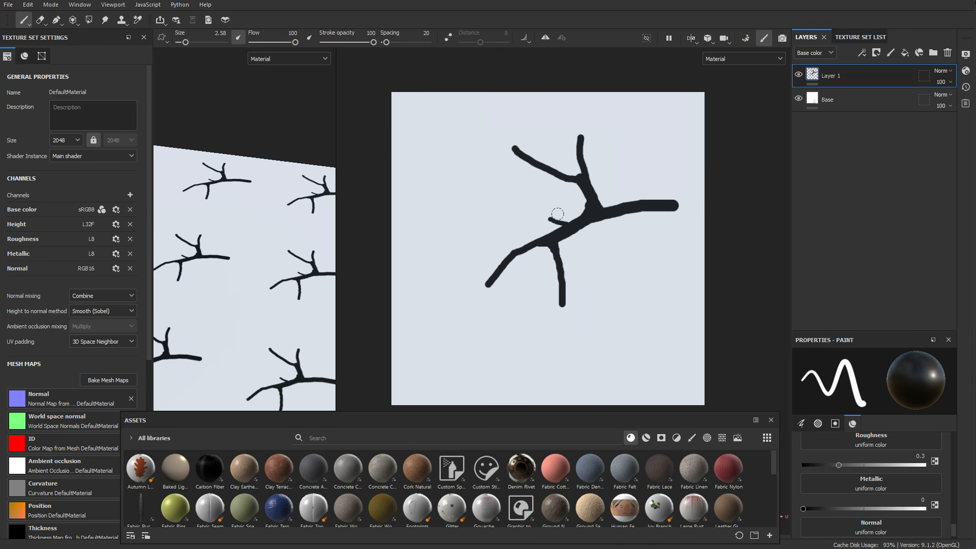
{"action": "mouse_move", "coordinate": [521, 253]}
{"action": "left_mouse_down"}
{"action": "mouse_move", "coordinate": [462, 320]}
{"action": "mouse_move", "coordinate": [423, 333]}
{"action": "left_mouse_up"}
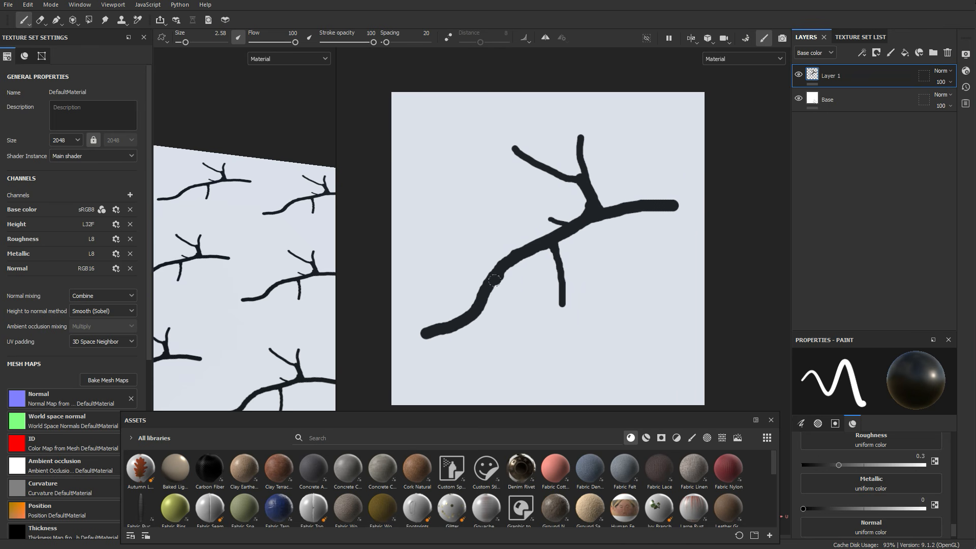
{"action": "left_click_drag", "start_coordinate": [480, 313], "coordinate": [510, 374]}
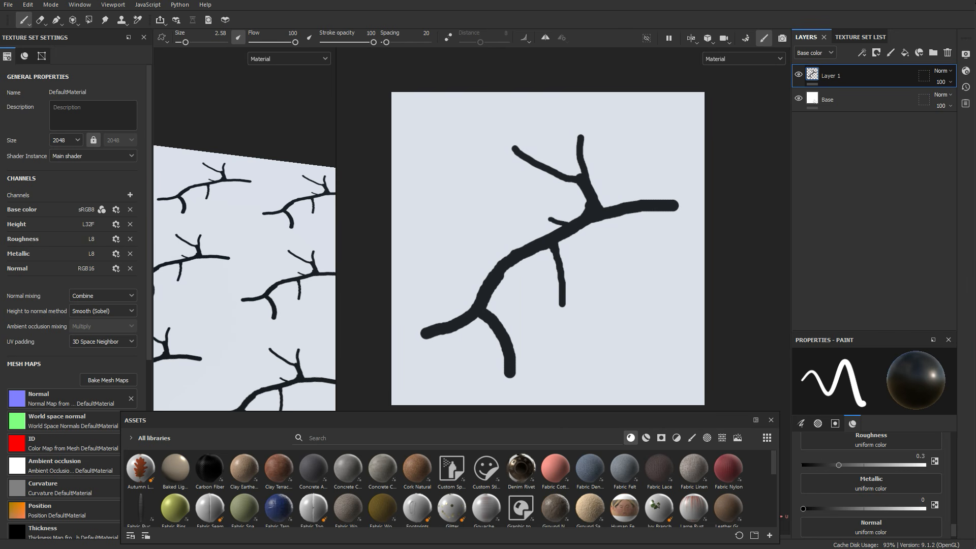
Step: Add a filter to the crack paint layer
{"action": "right_click", "coordinate": [815, 72]}
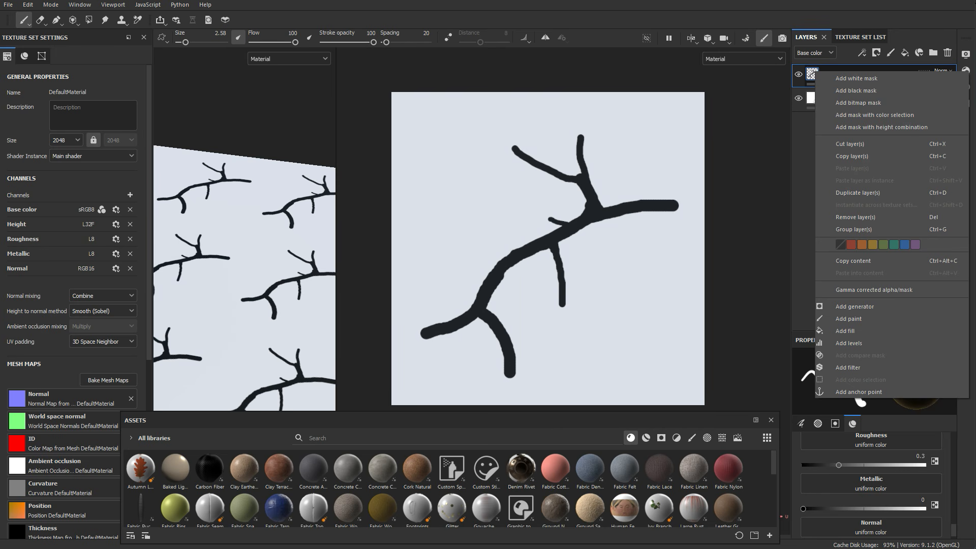
{"action": "left_click", "coordinate": [848, 367]}
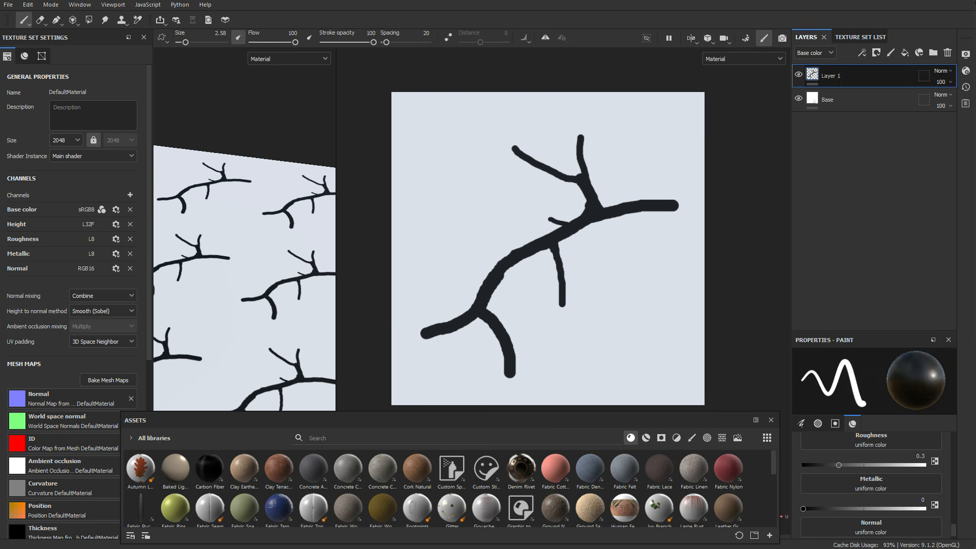
{"action": "left_click", "coordinate": [853, 401]}
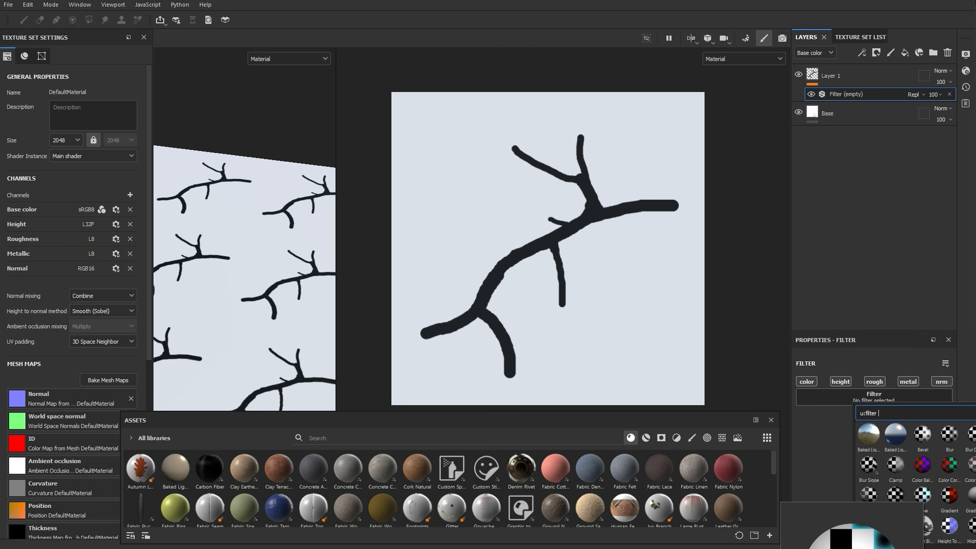
Step: Make the crack layer's filter a Glow filter and set its mode to Precise
{"action": "left_click", "coordinate": [923, 495]}
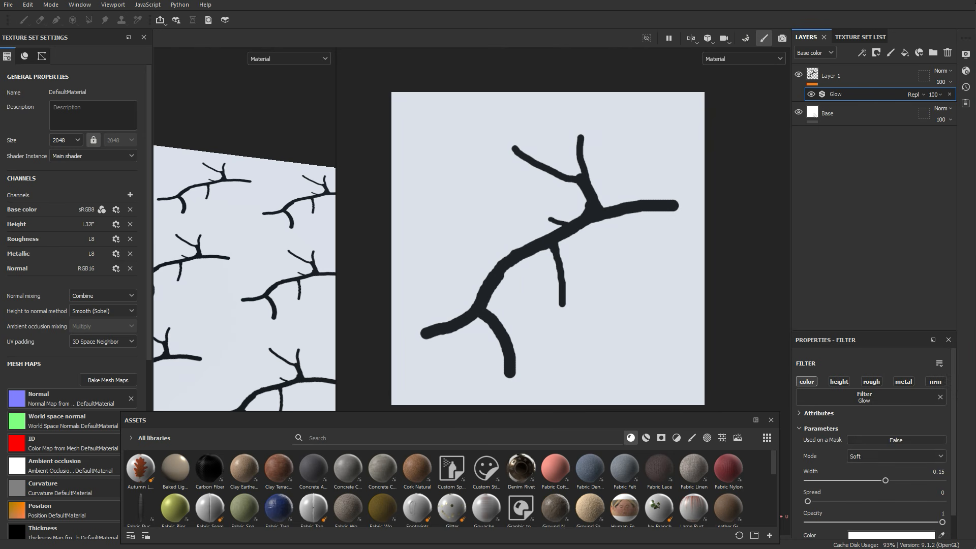
{"action": "scroll", "coordinate": [930, 447], "scroll_direction": "down", "scroll_amount": 2}
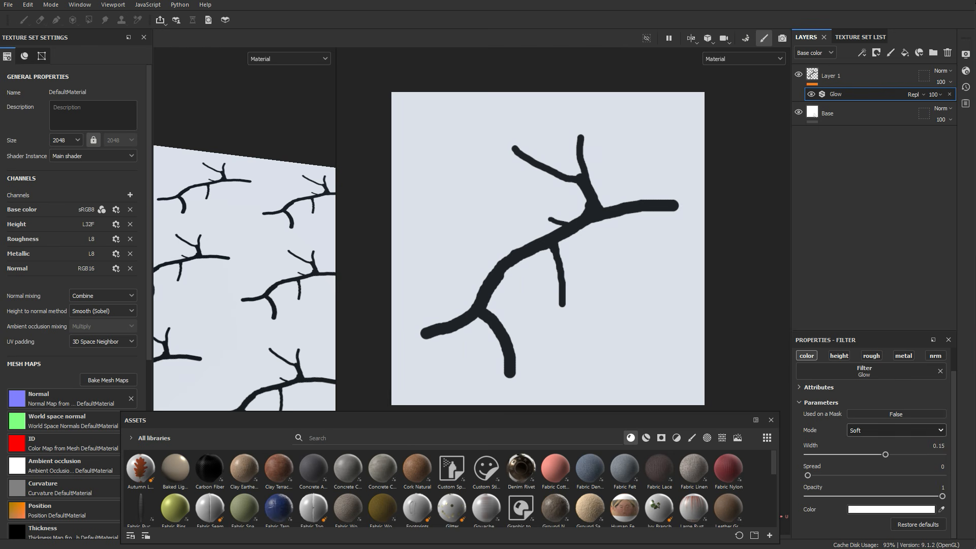
{"action": "left_click", "coordinate": [896, 430]}
{"action": "left_click", "coordinate": [896, 444]}
{"action": "left_click", "coordinate": [895, 430]}
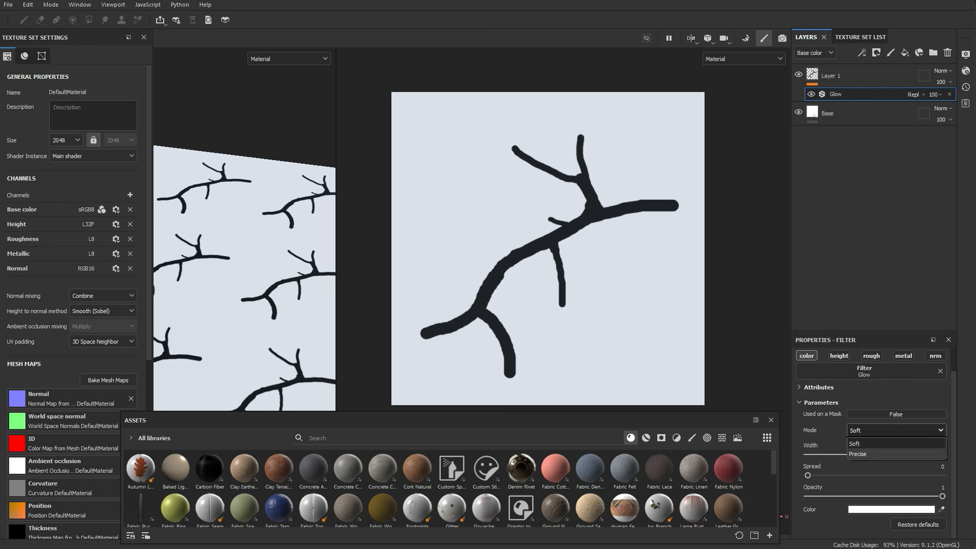
{"action": "left_click", "coordinate": [864, 454]}
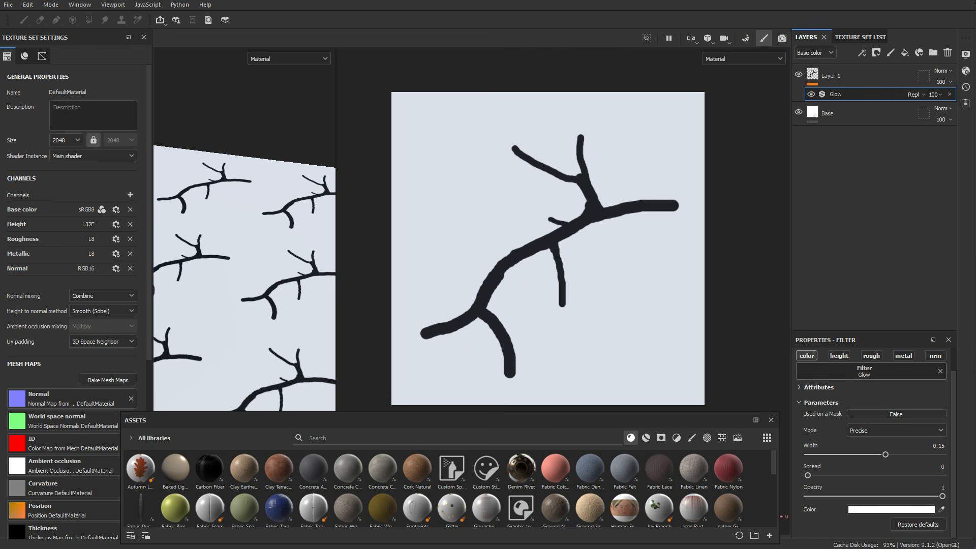
Step: Set the Glow filter's width to about -0.31 so the crack lines turn soft and dark
{"action": "left_click_drag", "start_coordinate": [885, 454], "coordinate": [852, 454]}
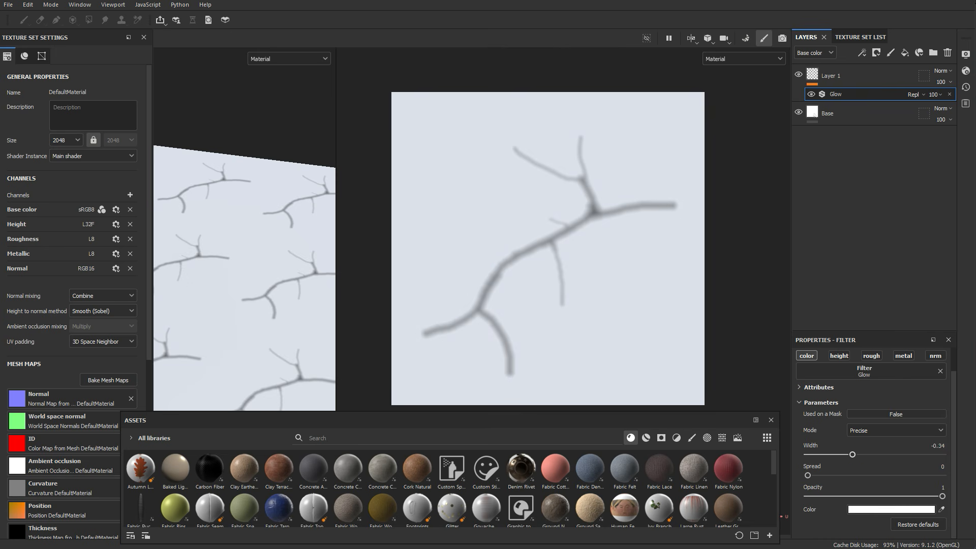
{"action": "scroll", "coordinate": [566, 227], "scroll_direction": "up", "scroll_amount": 5}
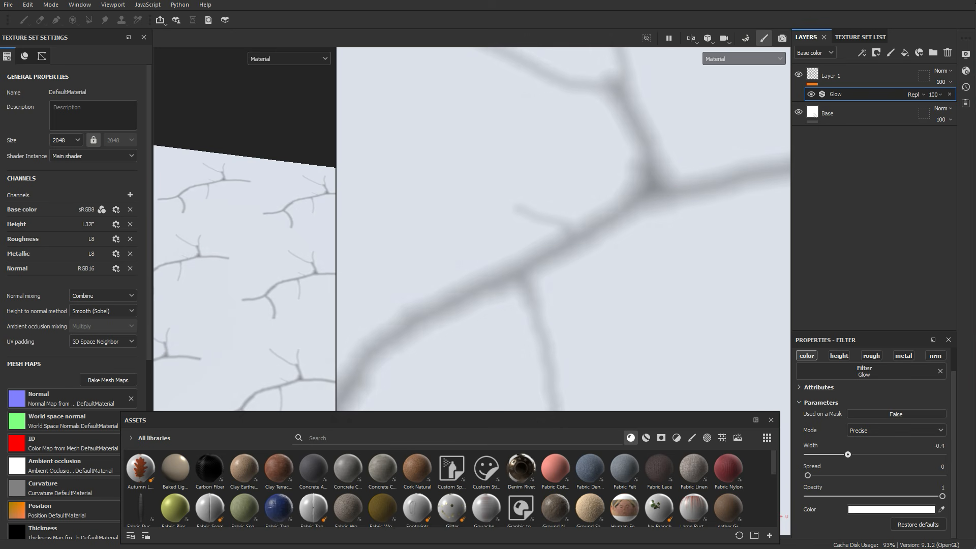
{"action": "left_click_drag", "start_coordinate": [851, 454], "coordinate": [855, 453]}
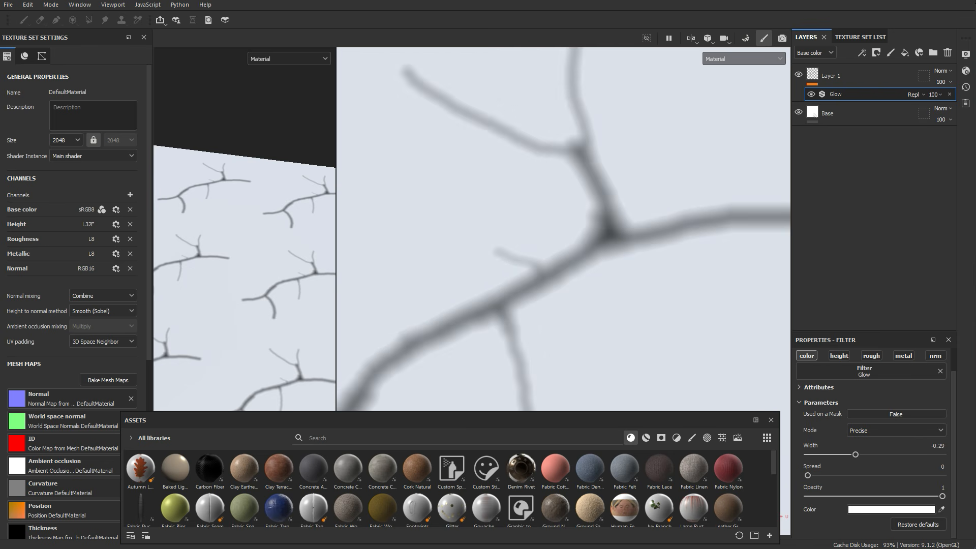
{"action": "scroll", "coordinate": [558, 229], "scroll_direction": "down", "scroll_amount": 2}
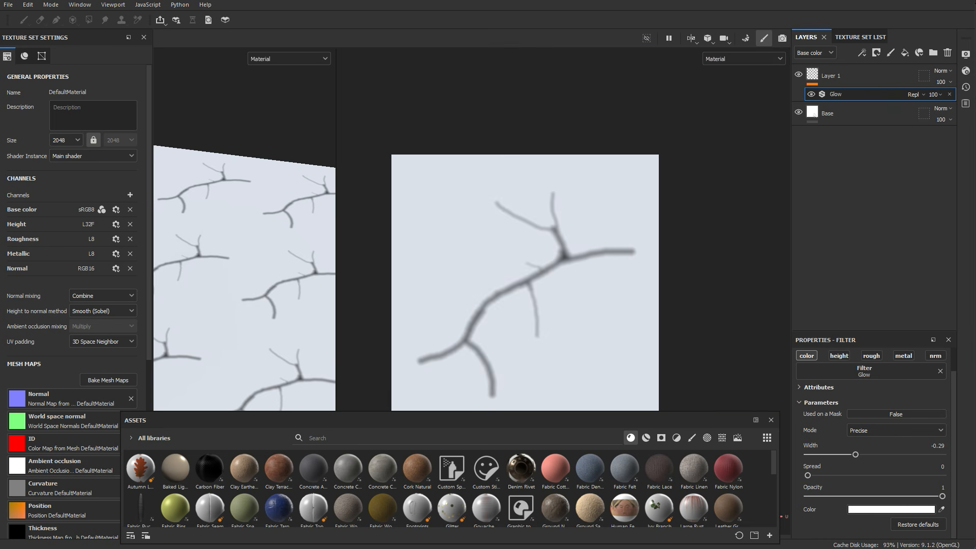
{"action": "scroll", "coordinate": [508, 356], "scroll_direction": "up", "scroll_amount": 2}
{"action": "scroll", "coordinate": [508, 356], "scroll_direction": "down", "scroll_amount": 1}
{"action": "scroll", "coordinate": [508, 356], "scroll_direction": "up", "scroll_amount": 2}
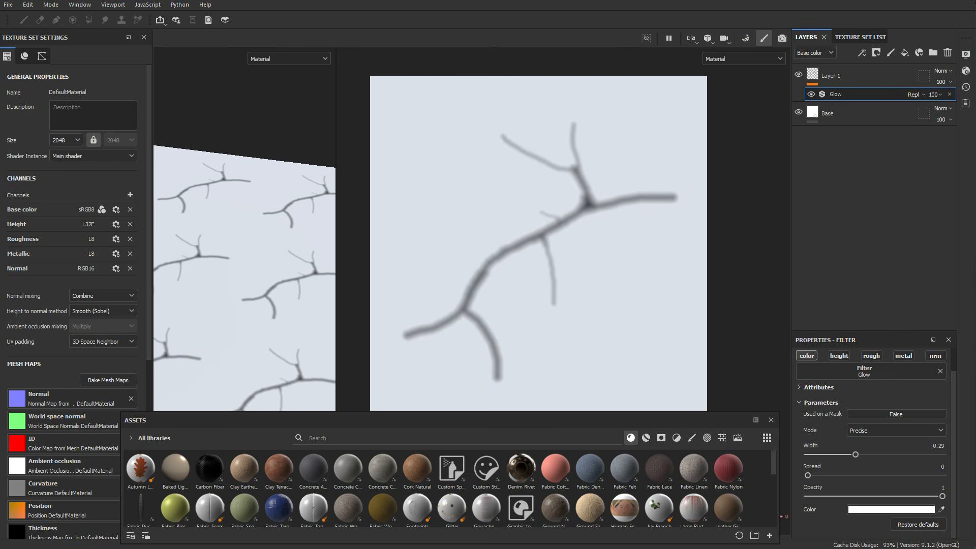
{"action": "left_click_drag", "start_coordinate": [855, 455], "coordinate": [850, 454]}
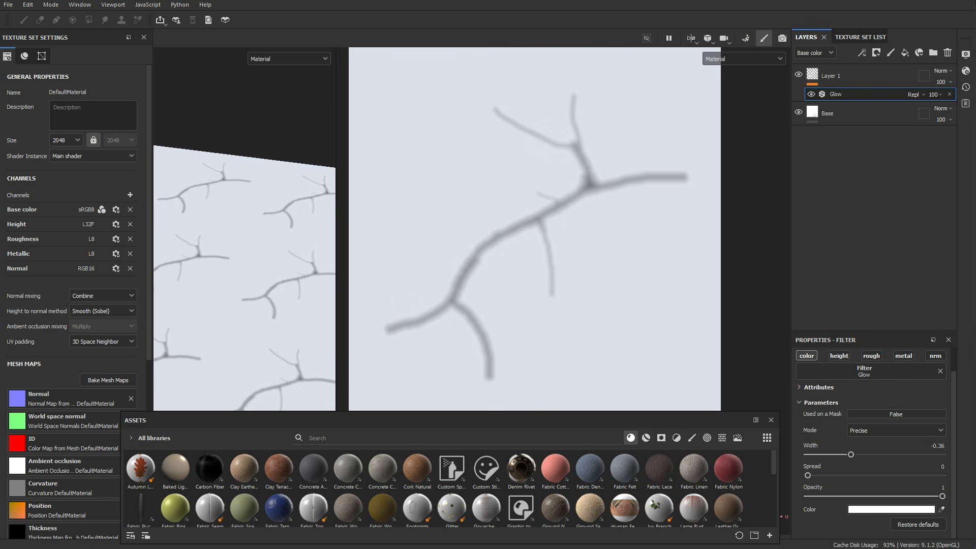
{"action": "left_click_drag", "start_coordinate": [850, 454], "coordinate": [853, 454]}
{"action": "scroll", "coordinate": [544, 215], "scroll_direction": "up", "scroll_amount": 8}
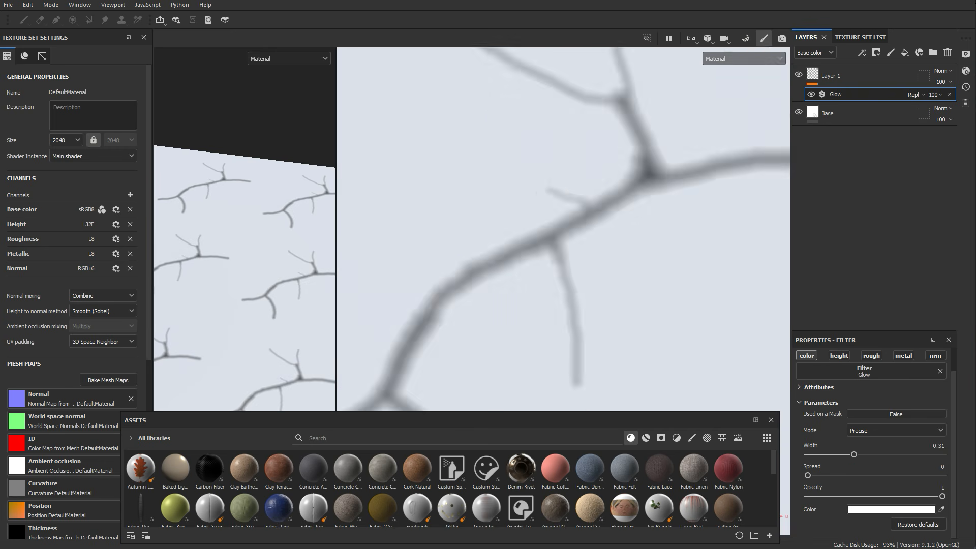
{"action": "scroll", "coordinate": [543, 215], "scroll_direction": "down", "scroll_amount": 5}
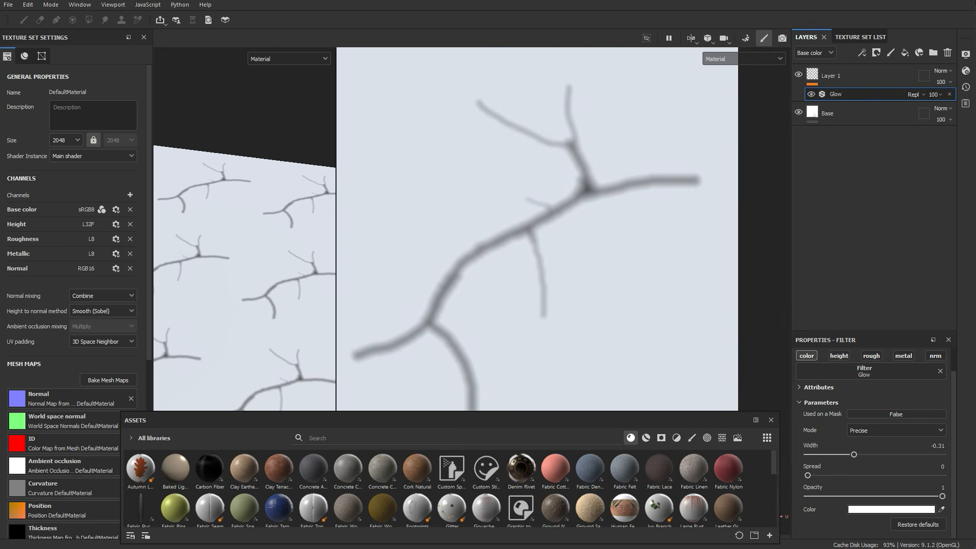
{"action": "scroll", "coordinate": [531, 227], "scroll_direction": "up", "scroll_amount": 3}
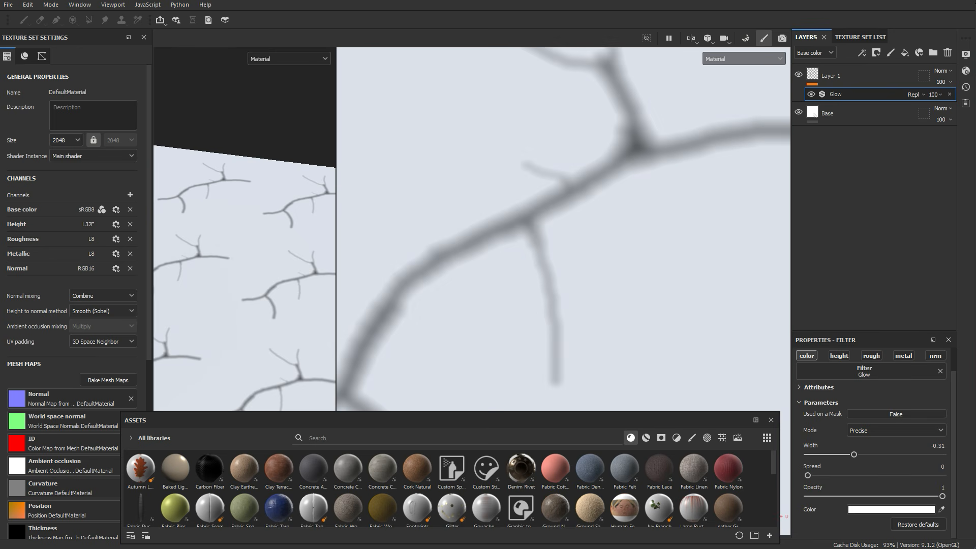
Step: Paint additional crack branches on the paint layer, connecting strokes into closed loops around the existing cracks
{"action": "left_click", "coordinate": [813, 75]}
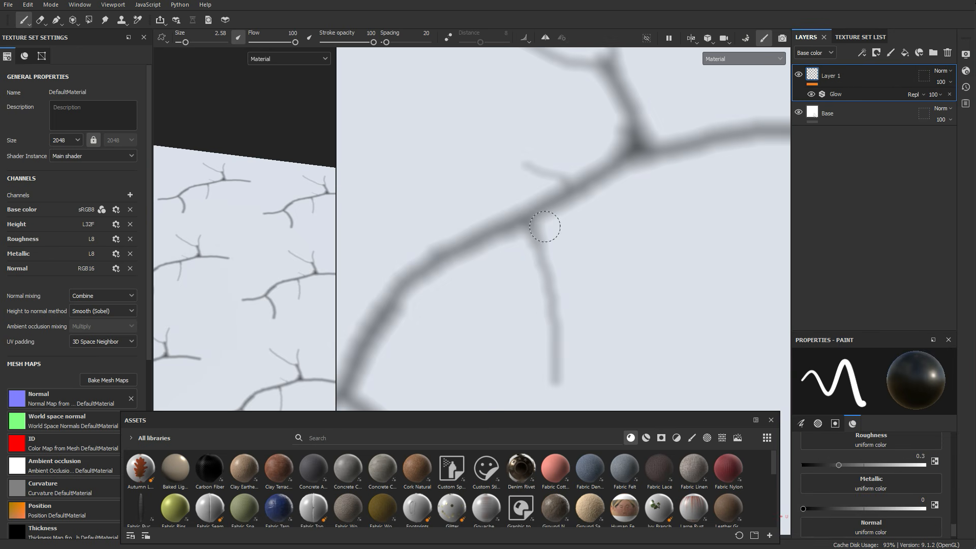
{"action": "mouse_move", "coordinate": [621, 171]}
{"action": "left_mouse_down"}
{"action": "mouse_move", "coordinate": [539, 229]}
{"action": "mouse_move", "coordinate": [553, 316]}
{"action": "mouse_move", "coordinate": [553, 236]}
{"action": "mouse_move", "coordinate": [501, 239]}
{"action": "mouse_move", "coordinate": [531, 272]}
{"action": "mouse_move", "coordinate": [477, 254]}
{"action": "mouse_move", "coordinate": [528, 277]}
{"action": "mouse_move", "coordinate": [549, 359]}
{"action": "left_mouse_up"}
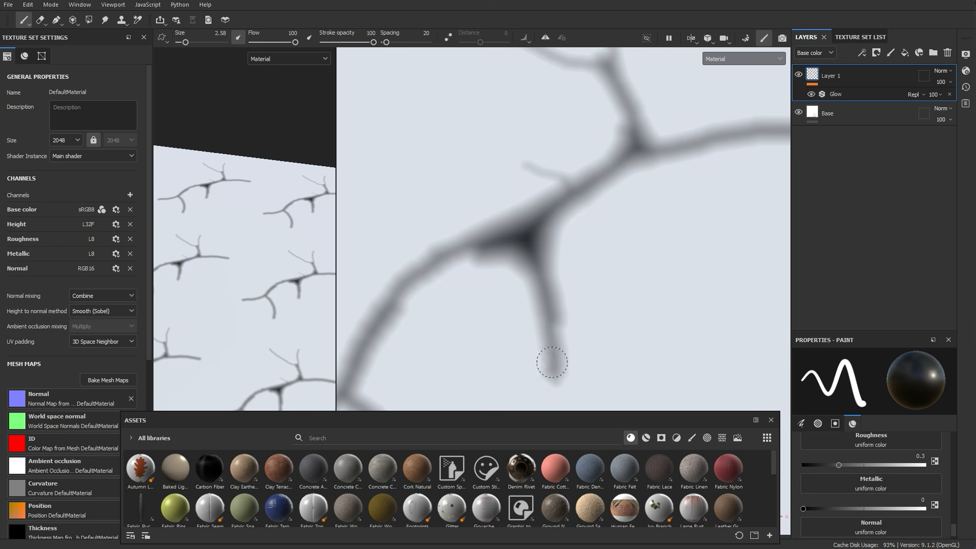
{"action": "mouse_move", "coordinate": [522, 266]}
{"action": "left_mouse_down"}
{"action": "mouse_move", "coordinate": [435, 279]}
{"action": "mouse_move", "coordinate": [388, 331]}
{"action": "left_mouse_up"}
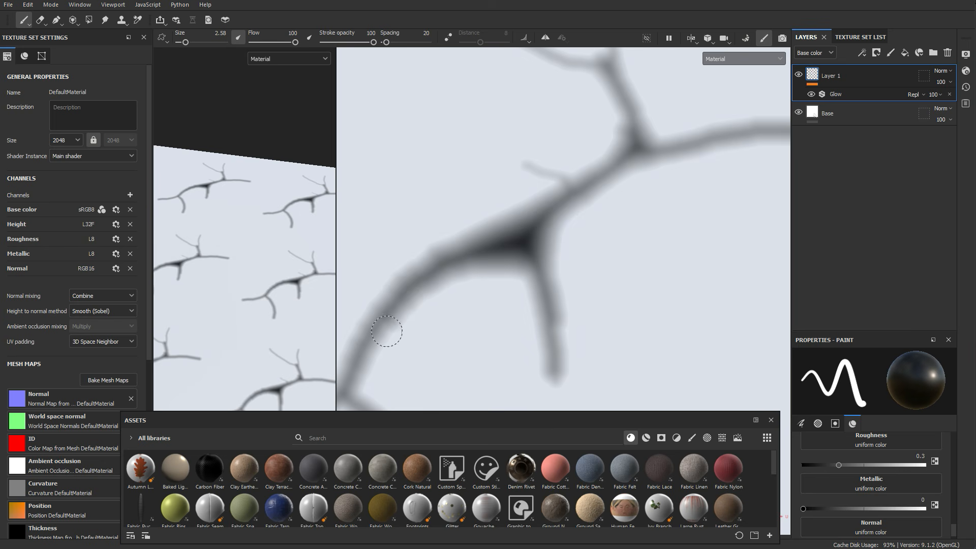
{"action": "scroll", "coordinate": [559, 235], "scroll_direction": "down", "scroll_amount": 2}
{"action": "scroll", "coordinate": [559, 234], "scroll_direction": "down", "scroll_amount": 3}
{"action": "scroll", "coordinate": [555, 255], "scroll_direction": "up", "scroll_amount": 2}
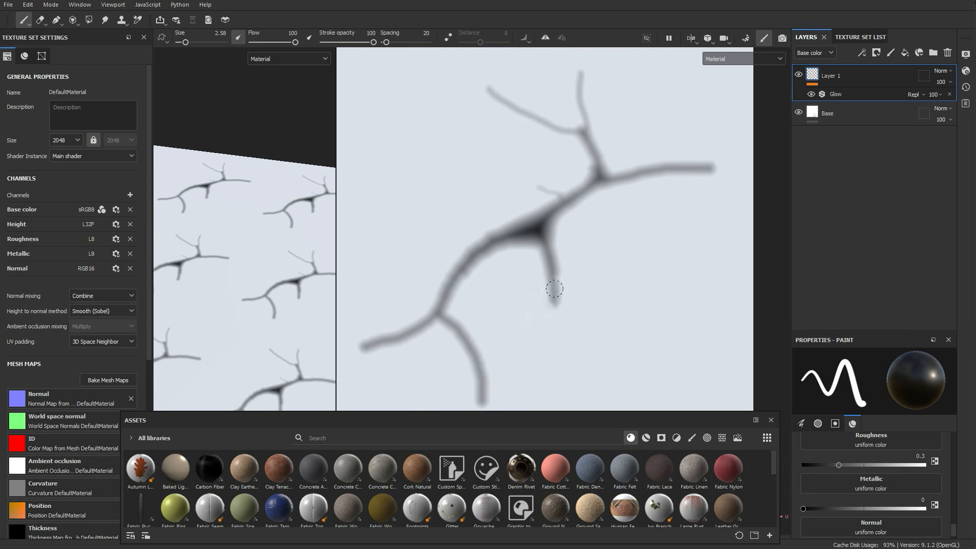
{"action": "left_click_drag", "start_coordinate": [553, 301], "coordinate": [505, 352]}
{"action": "left_click_drag", "start_coordinate": [470, 352], "coordinate": [362, 348]}
{"action": "middle_click_drag", "start_coordinate": [360, 351], "coordinate": [383, 329], "text": "alt"}
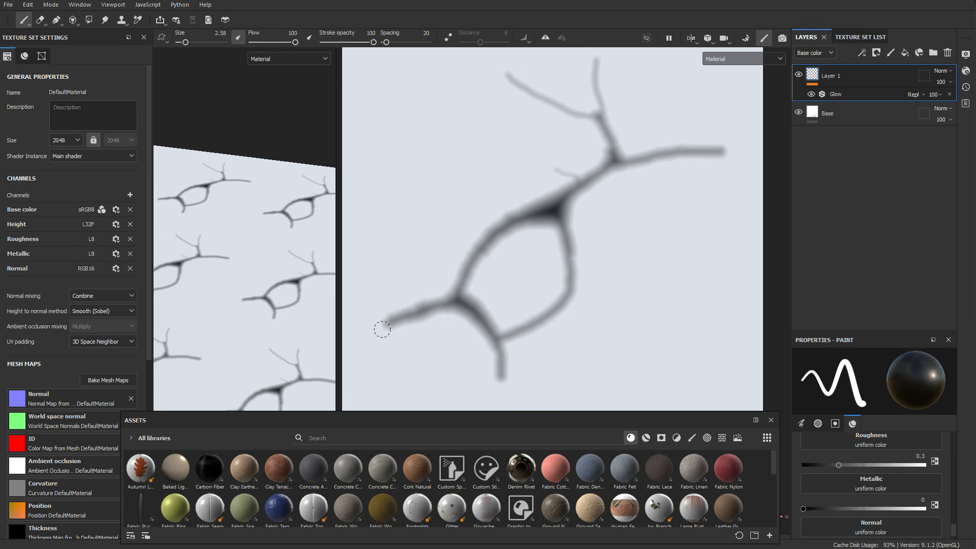
{"action": "right_click_drag", "start_coordinate": [383, 329], "coordinate": [424, 248], "text": "alt"}
{"action": "mouse_move", "coordinate": [468, 274]}
{"action": "left_mouse_down"}
{"action": "mouse_move", "coordinate": [430, 303]}
{"action": "mouse_move", "coordinate": [405, 303]}
{"action": "left_mouse_up"}
{"action": "scroll", "coordinate": [611, 180], "scroll_direction": "down", "scroll_amount": 4}
{"action": "scroll", "coordinate": [621, 110], "scroll_direction": "up", "scroll_amount": 3}
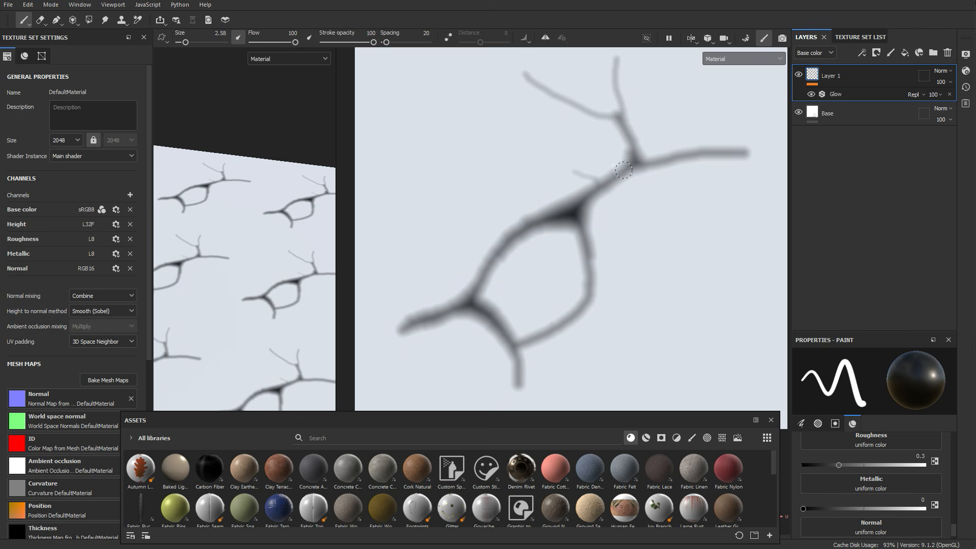
{"action": "mouse_move", "coordinate": [624, 170]}
{"action": "left_mouse_down"}
{"action": "mouse_move", "coordinate": [618, 121]}
{"action": "mouse_move", "coordinate": [528, 77]}
{"action": "left_mouse_up"}
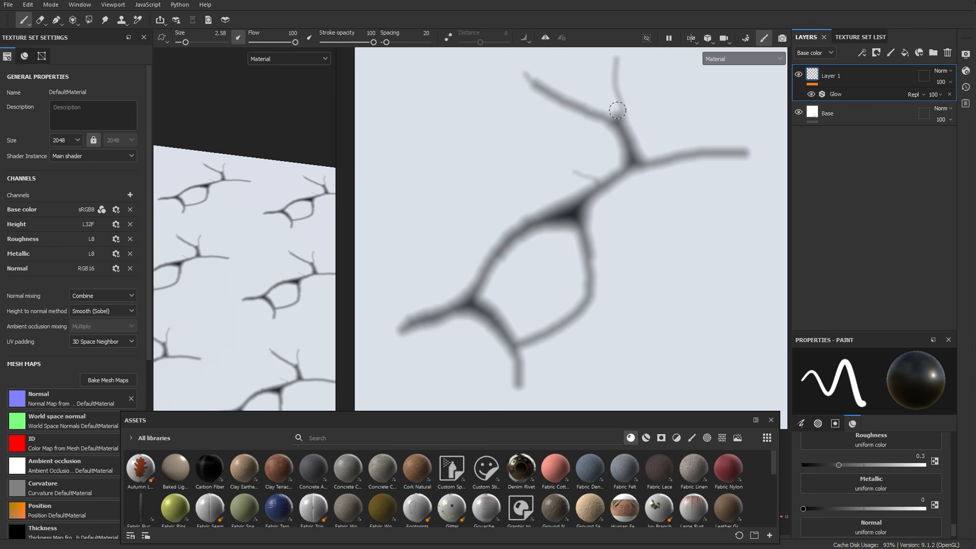
{"action": "mouse_move", "coordinate": [610, 91]}
{"action": "left_mouse_down"}
{"action": "mouse_move", "coordinate": [614, 114]}
{"action": "mouse_move", "coordinate": [610, 73]}
{"action": "left_mouse_up"}
{"action": "scroll", "coordinate": [618, 61], "scroll_direction": "down", "scroll_amount": 3}
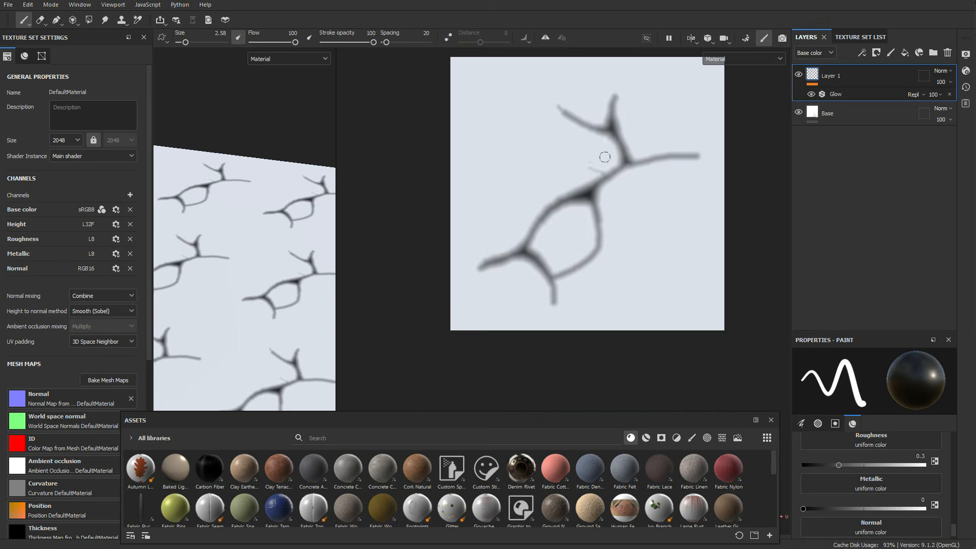
{"action": "scroll", "coordinate": [629, 83], "scroll_direction": "up", "scroll_amount": 2}
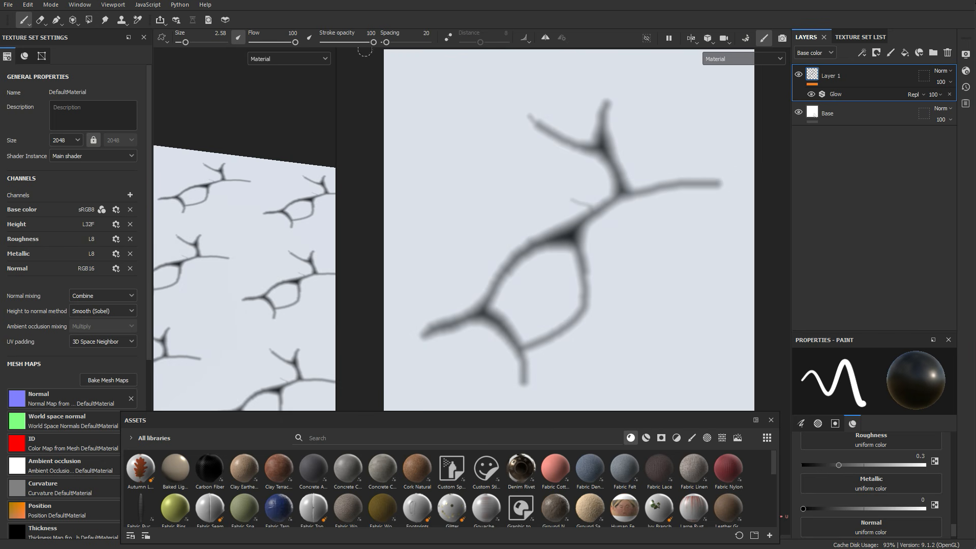
Step: Erase the tips of the upper crack branches with the Eraser, then undo the erase strokes
{"action": "key", "text": "2"}
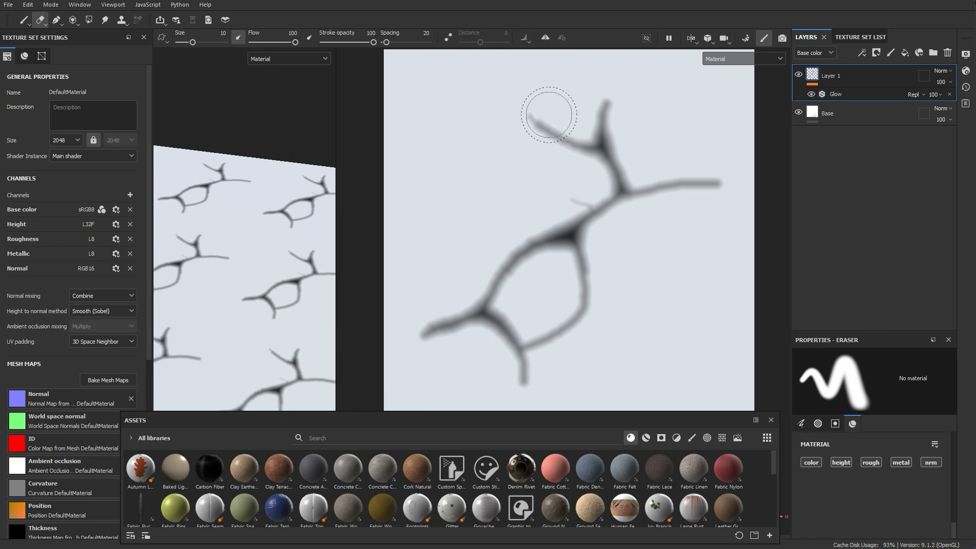
{"action": "mouse_move", "coordinate": [550, 119]}
{"action": "right_mouse_down", "text": "ctrl"}
{"action": "mouse_move", "coordinate": [549, 109]}
{"action": "mouse_move", "coordinate": [550, 122]}
{"action": "mouse_move", "coordinate": [555, 113]}
{"action": "mouse_move", "coordinate": [576, 130]}
{"action": "right_mouse_up", "text": "ctrl"}
{"action": "left_click_drag", "start_coordinate": [574, 133], "coordinate": [518, 105]}
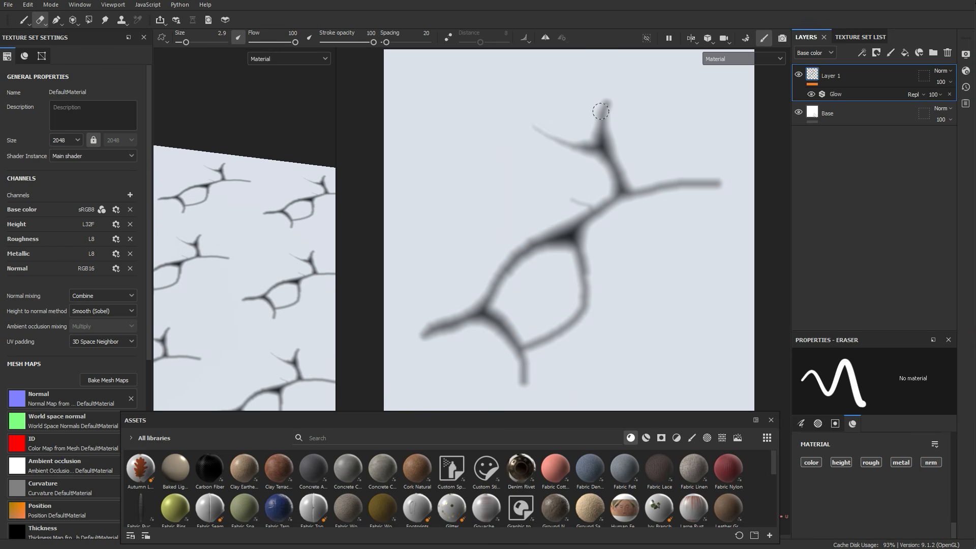
{"action": "left_click_drag", "start_coordinate": [619, 126], "coordinate": [611, 82]}
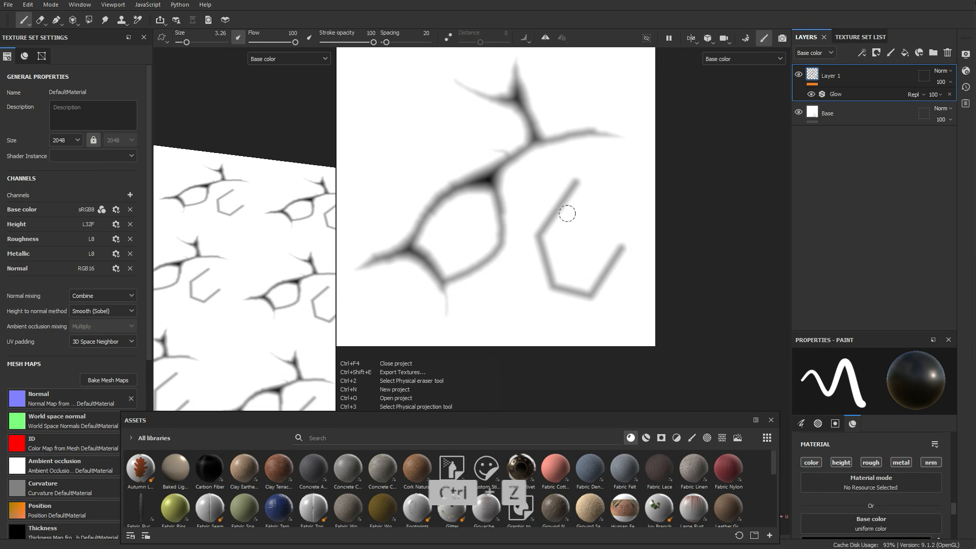
{"action": "key", "text": "ctrl+z"}
{"action": "key", "text": "ctrl+z"}
{"action": "key", "text": "ctrl+z"}
{"action": "key", "text": "ctrl+z"}
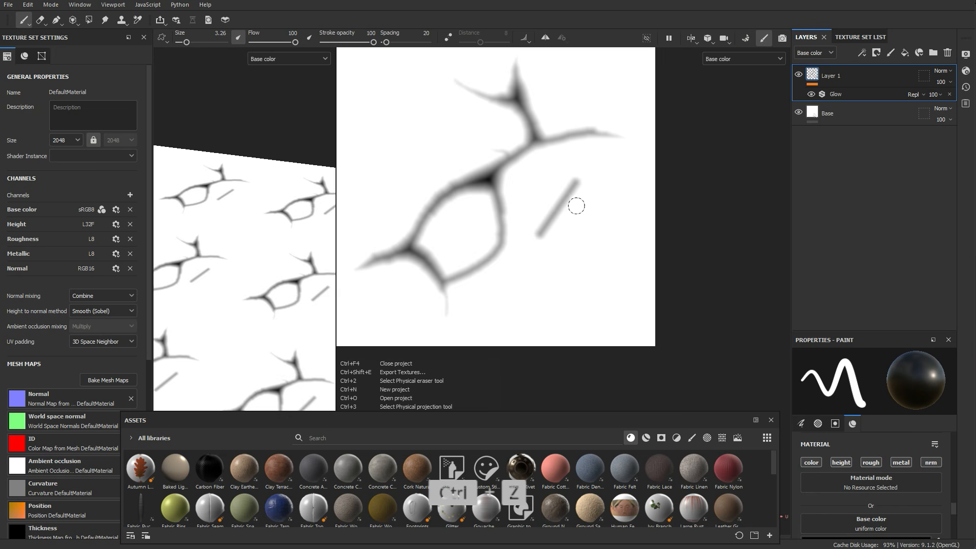
{"action": "key", "text": "ctrl+z"}
Step: Open the Export Textures dialog and create a new output template preset named alpha export
{"action": "scroll", "coordinate": [573, 193], "scroll_direction": "down", "scroll_amount": 3}
{"action": "scroll", "coordinate": [498, 124], "scroll_direction": "up", "scroll_amount": 3}
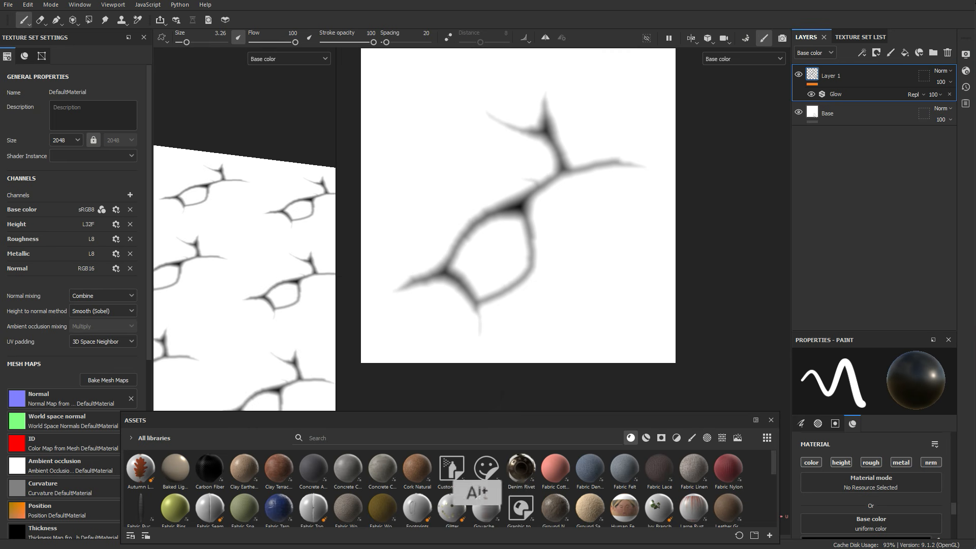
{"action": "middle_click_drag", "start_coordinate": [573, 156], "coordinate": [577, 177], "text": "alt"}
{"action": "left_click", "coordinate": [8, 4]}
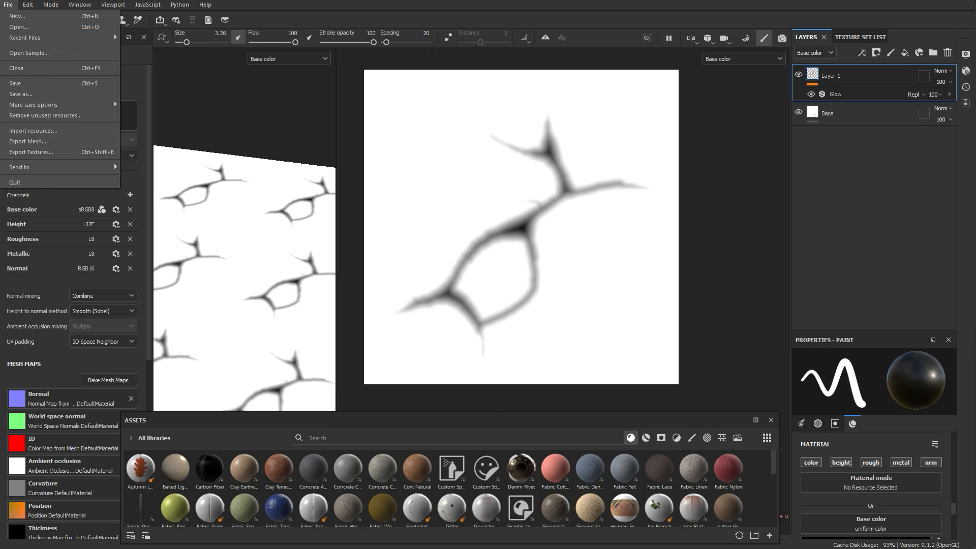
{"action": "left_click", "coordinate": [31, 152]}
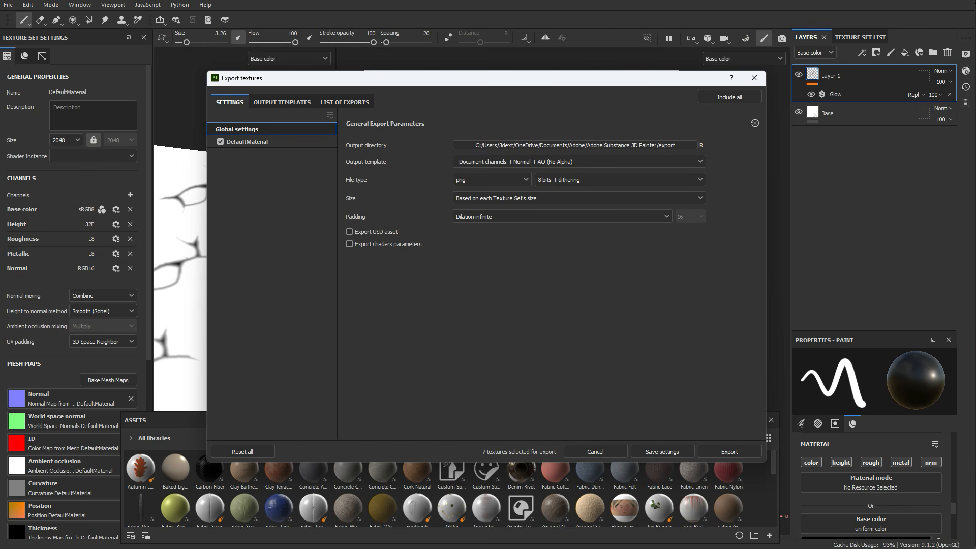
{"action": "left_click", "coordinate": [344, 101]}
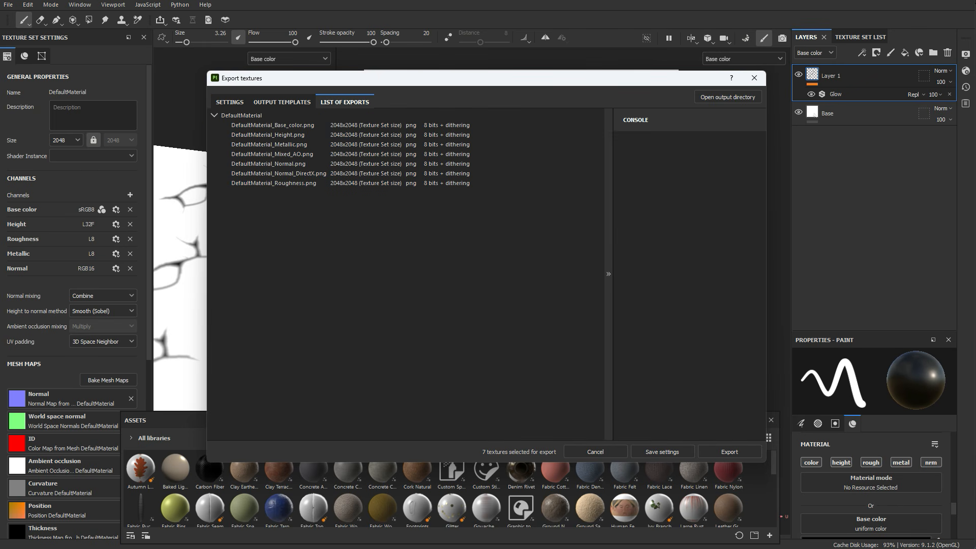
{"action": "left_click", "coordinate": [229, 101]}
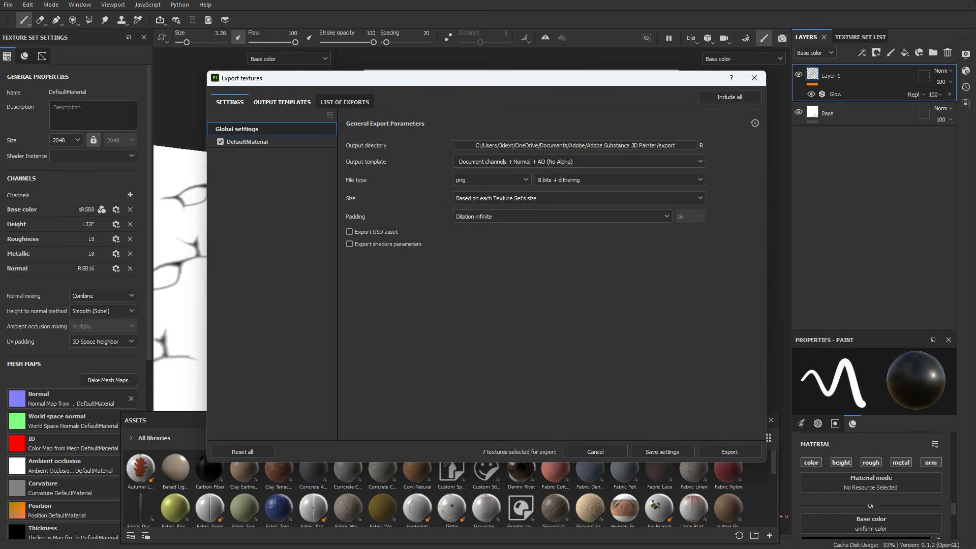
{"action": "left_click", "coordinate": [282, 101]}
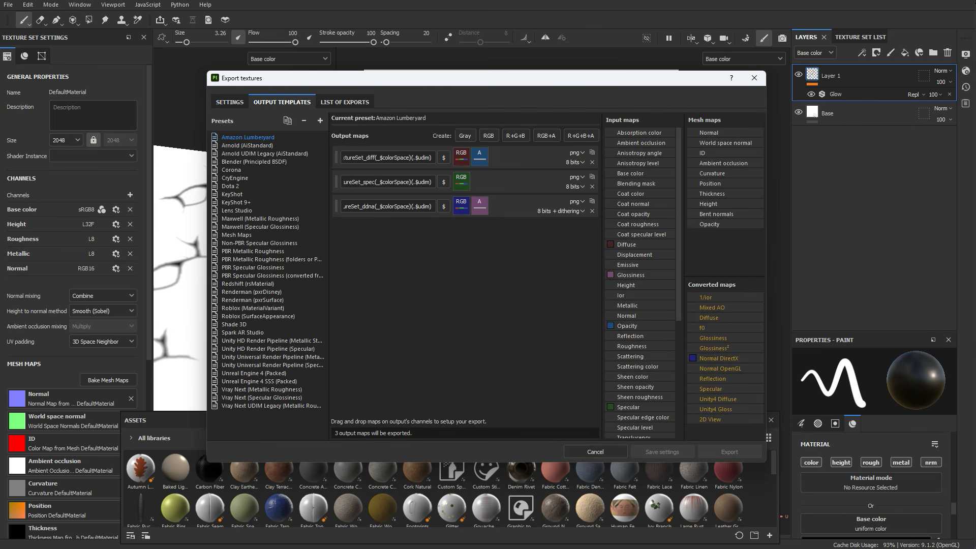
{"action": "left_click", "coordinate": [320, 120]}
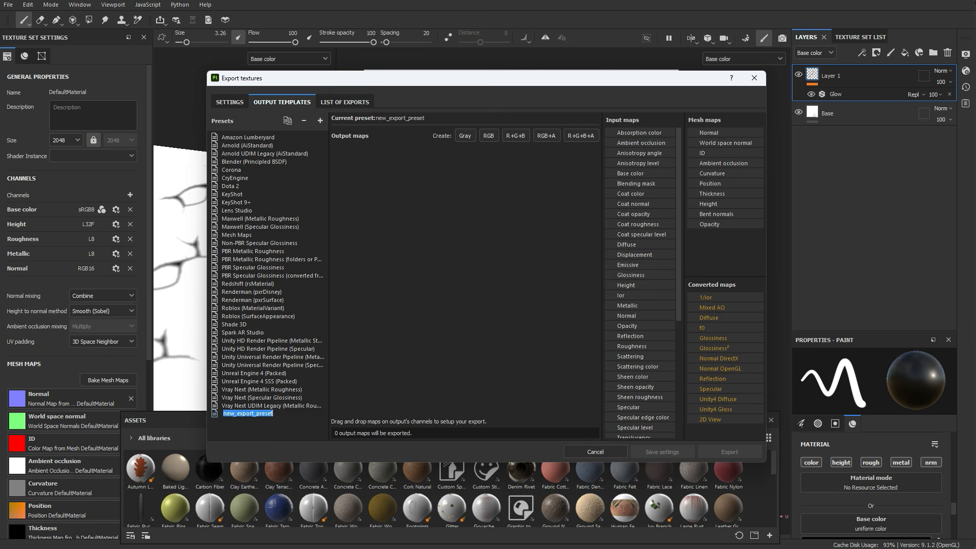
{"action": "type", "text": "alpha e"}
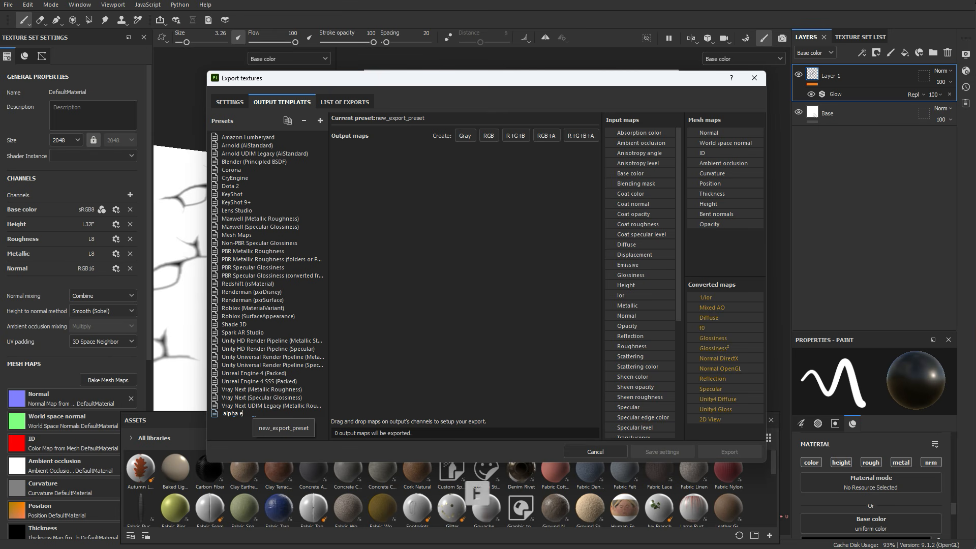
{"action": "type", "text": "xport"}
{"action": "key", "text": "Return"}
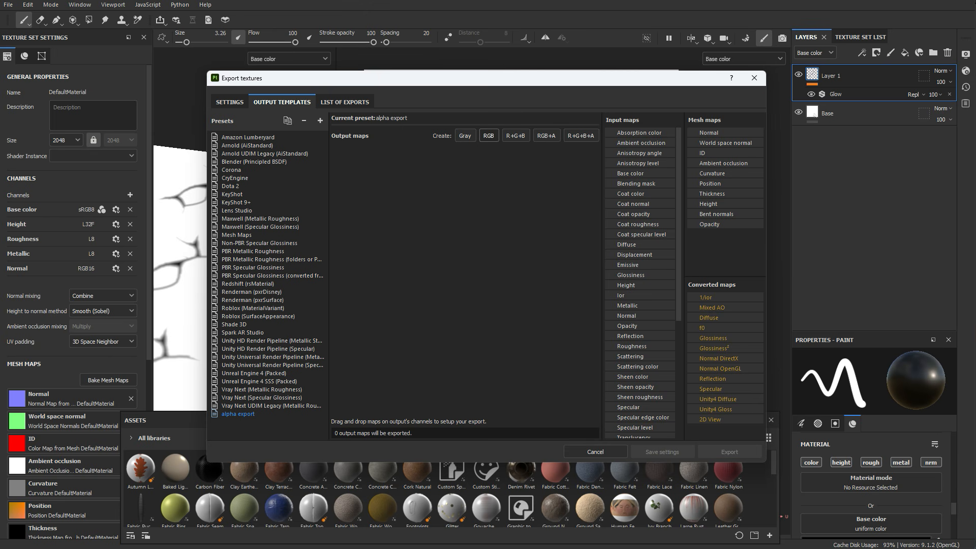
Step: Add an RGB output map to the alpha export template and assign the Base color RGB channels to it
{"action": "left_click", "coordinate": [488, 135]}
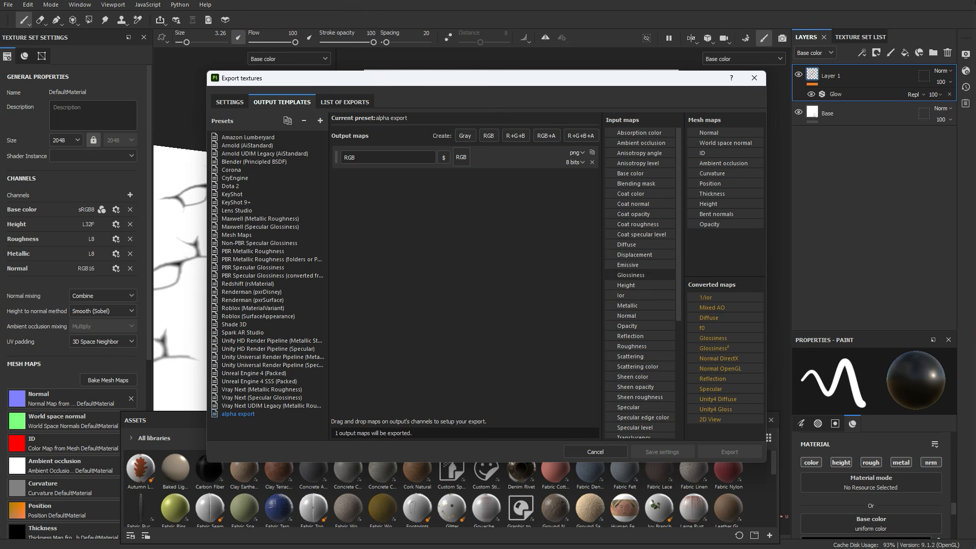
{"action": "left_click_drag", "start_coordinate": [630, 173], "coordinate": [461, 157]}
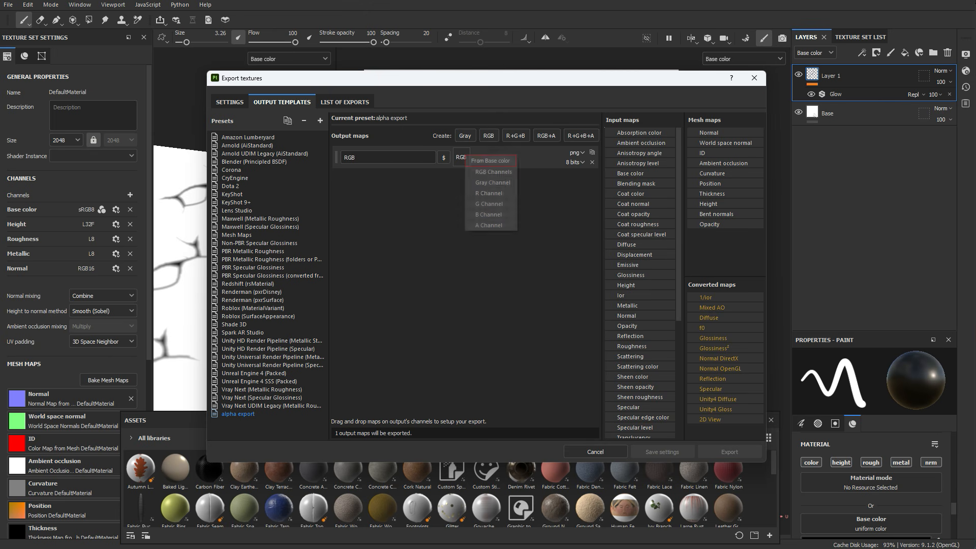
{"action": "left_click", "coordinate": [493, 172]}
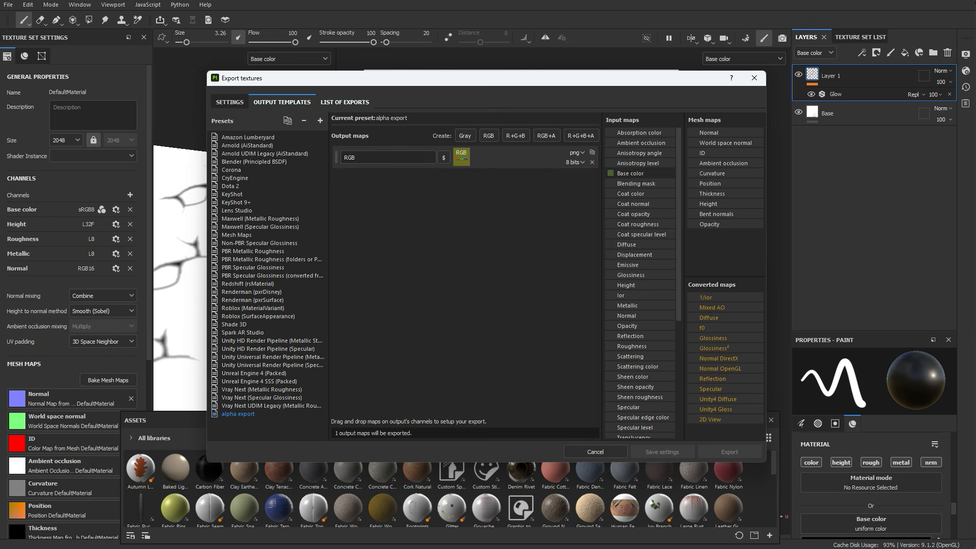
Step: Set the export's output template to alpha export
{"action": "left_click", "coordinate": [344, 102]}
{"action": "left_click", "coordinate": [282, 102]}
{"action": "left_click", "coordinate": [229, 102]}
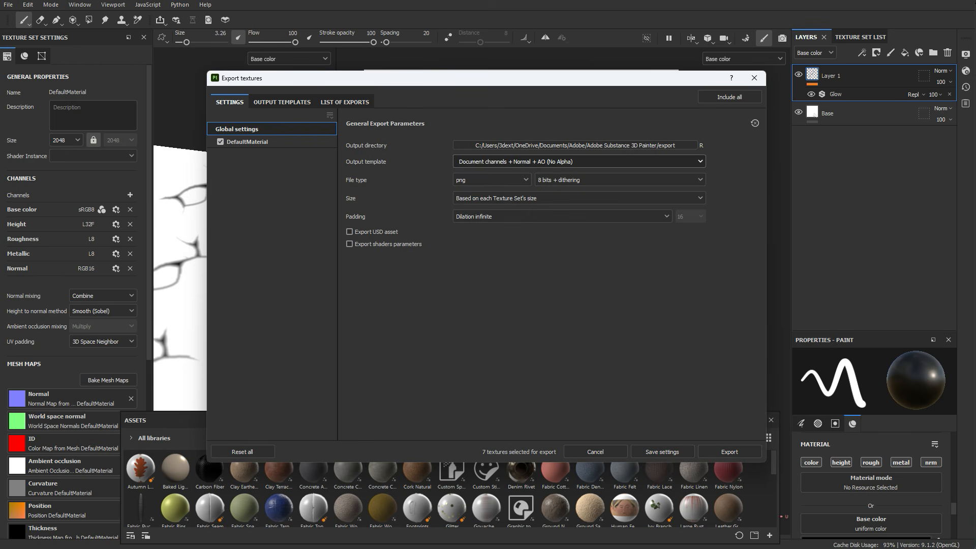
{"action": "left_click", "coordinate": [579, 162]}
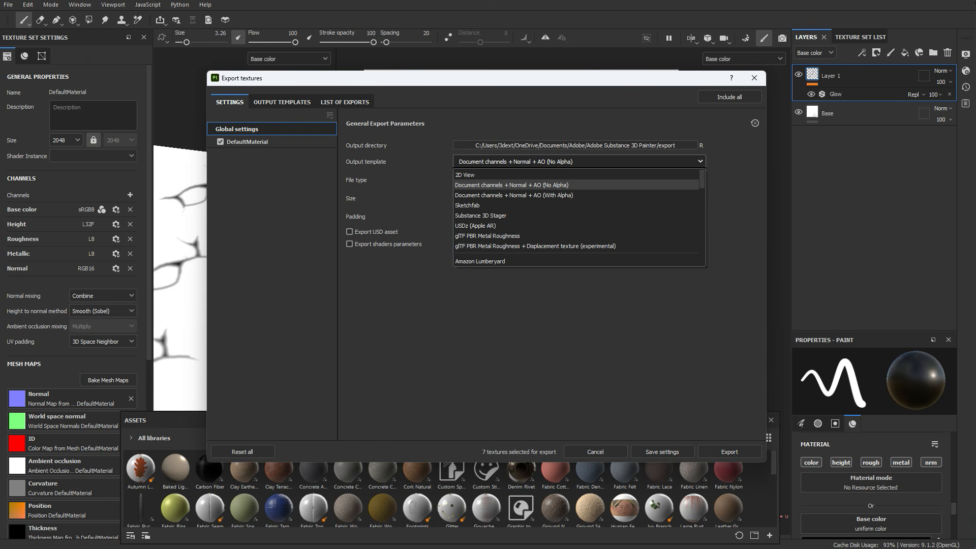
{"action": "scroll", "coordinate": [513, 241], "scroll_direction": "down", "scroll_amount": 11}
{"action": "left_click", "coordinate": [498, 256]}
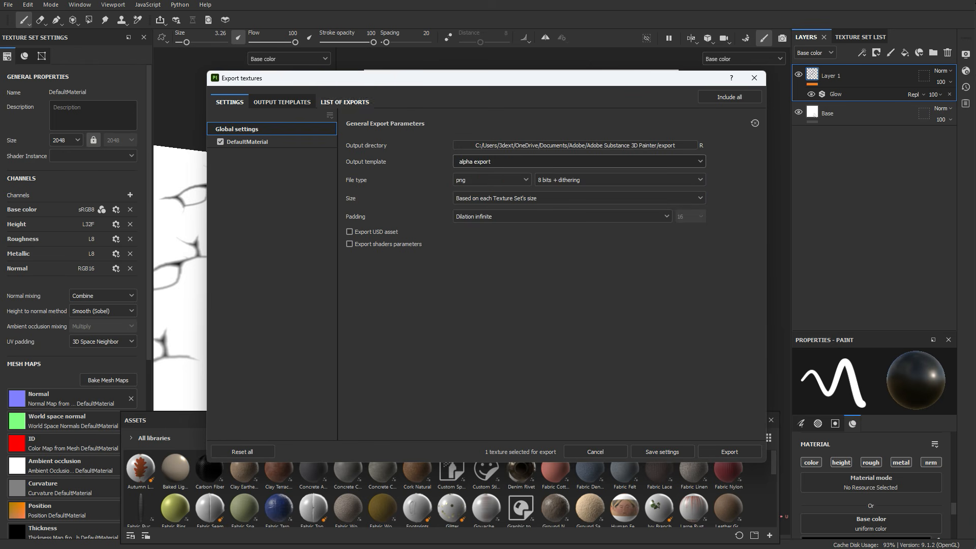
Step: Review the list of exports and the output directory path in the export dialog
{"action": "left_click", "coordinate": [345, 102]}
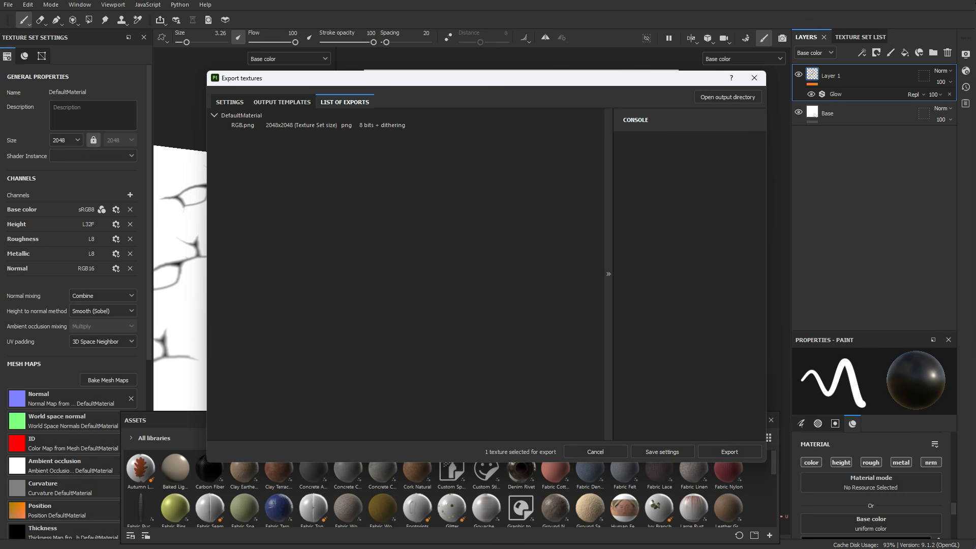
{"action": "left_click", "coordinate": [282, 102]}
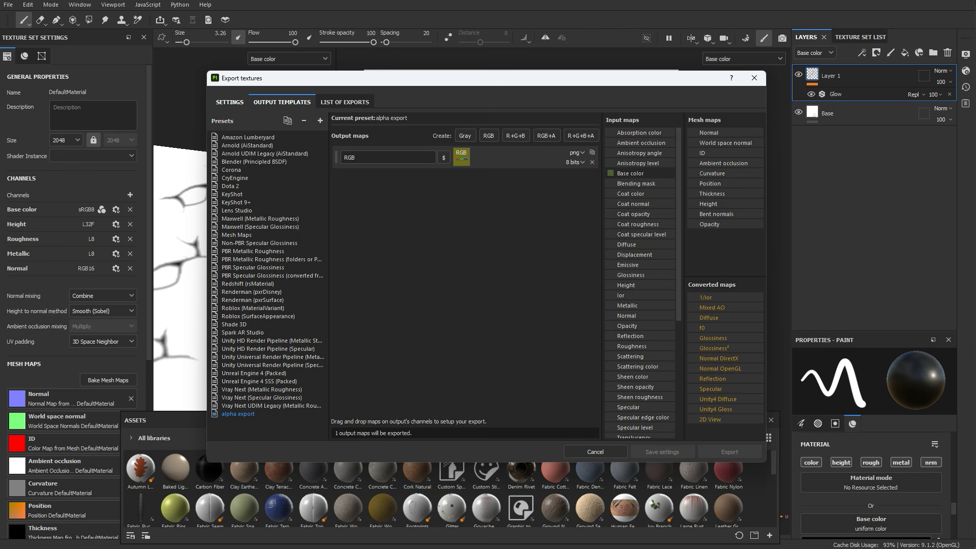
{"action": "left_click", "coordinate": [230, 102]}
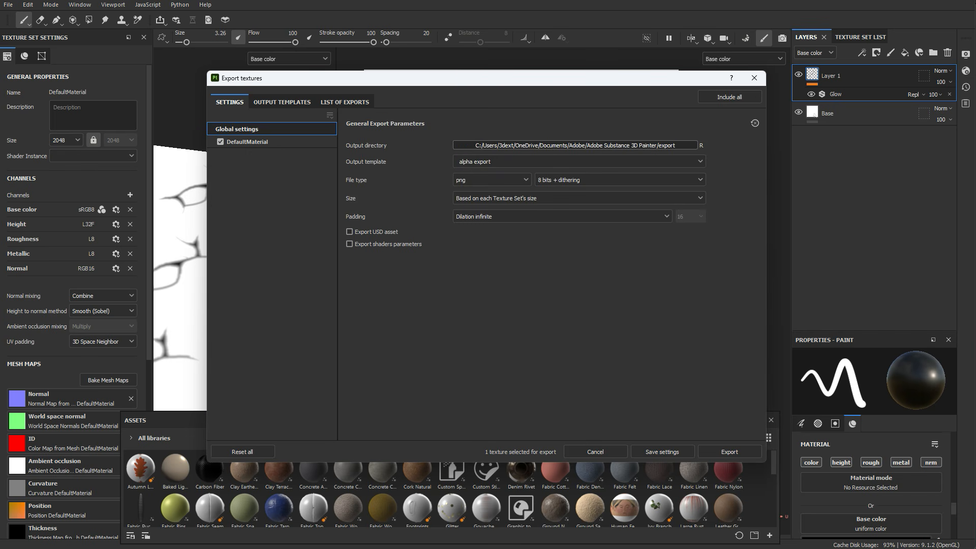
{"action": "left_click", "coordinate": [574, 145]}
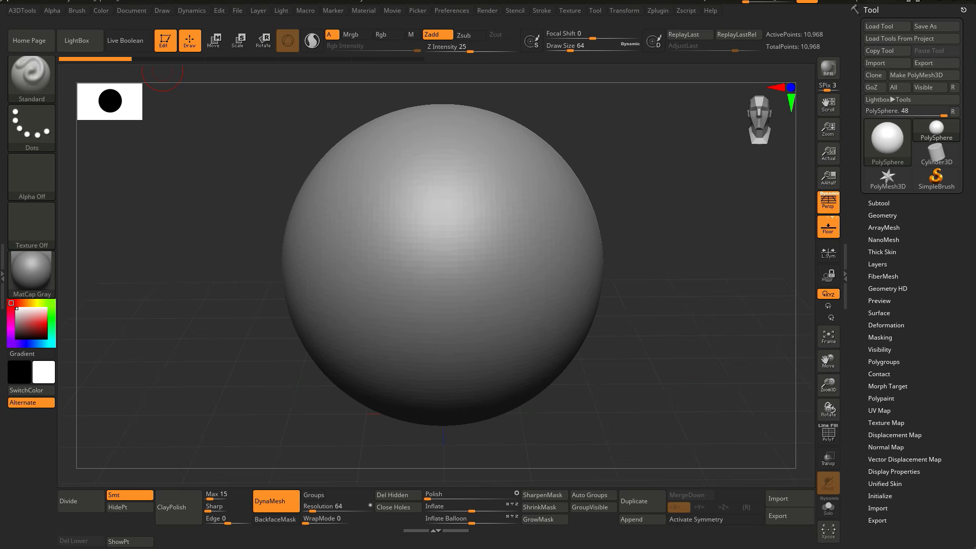
Step: Switch to ZBrush and clone the Standard brush
{"action": "left_click", "coordinate": [31, 76]}
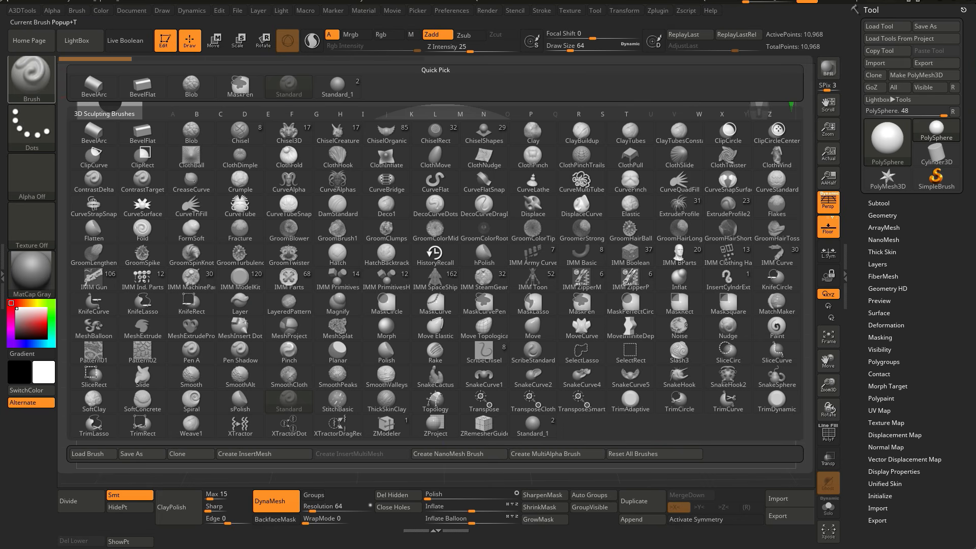
{"action": "left_click", "coordinate": [191, 453]}
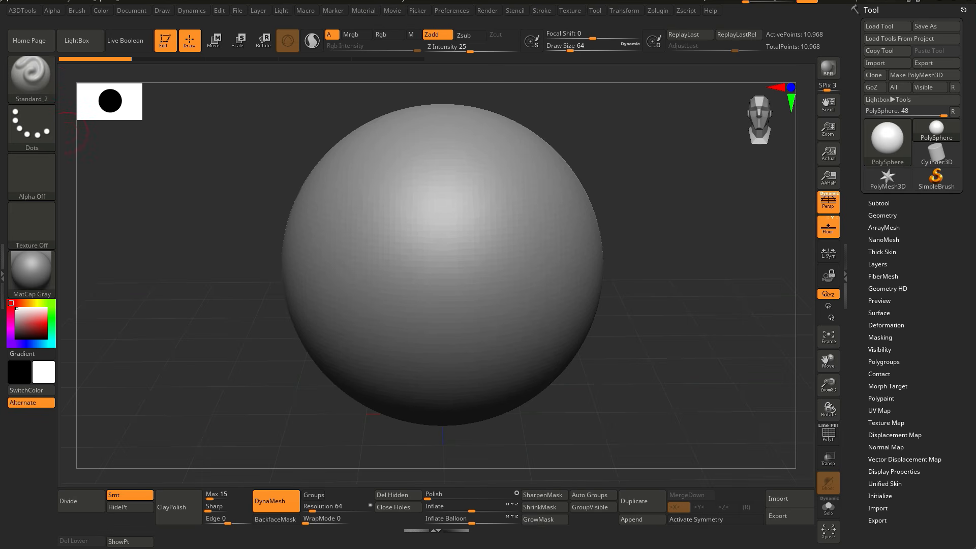
Step: Import the exported RGB image as the current brush alpha
{"action": "left_click", "coordinate": [76, 10]}
{"action": "left_click", "coordinate": [108, 97]}
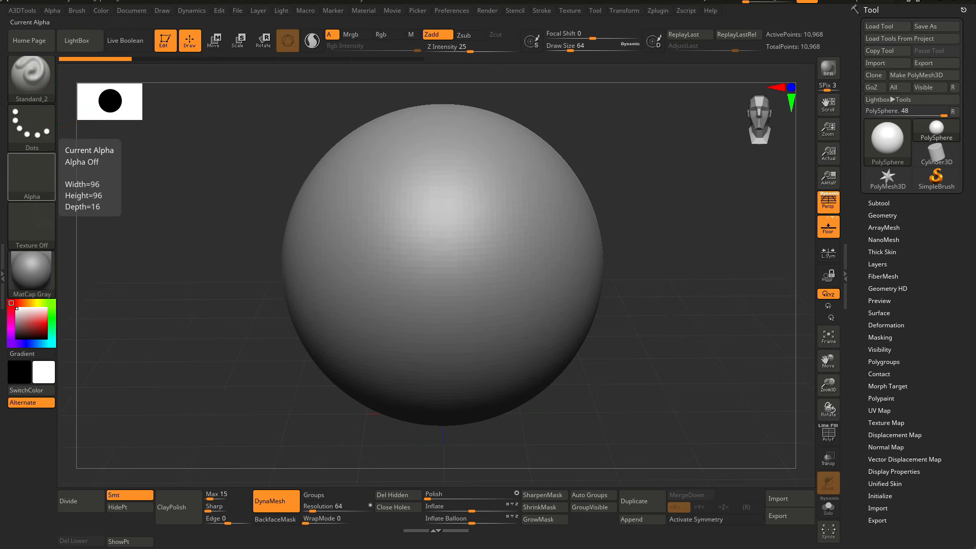
{"action": "left_click", "coordinate": [31, 175]}
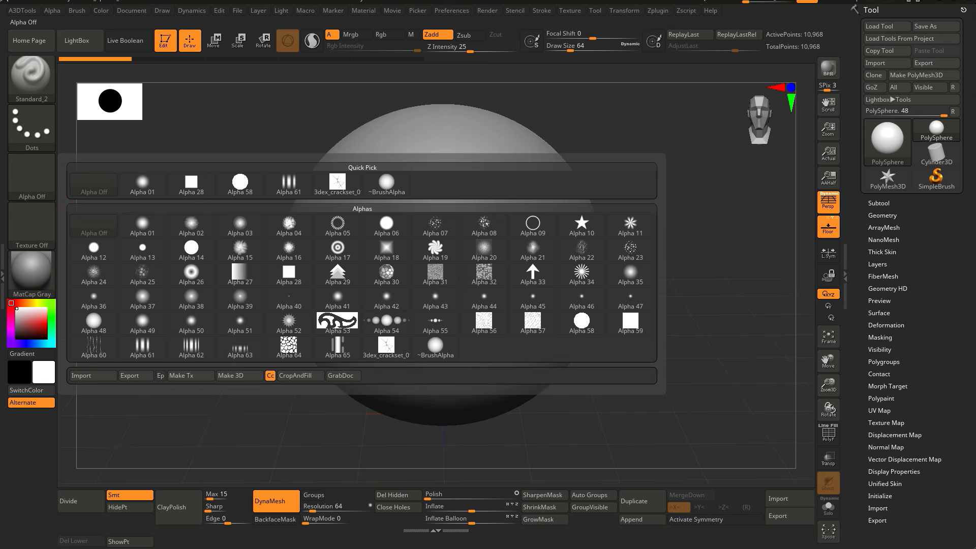
{"action": "left_click", "coordinate": [93, 376]}
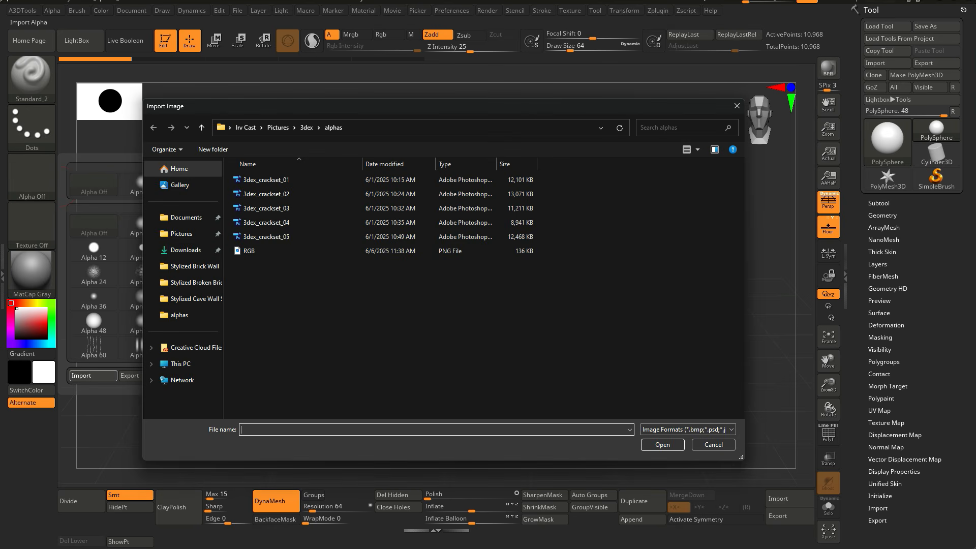
{"action": "left_click", "coordinate": [275, 251]}
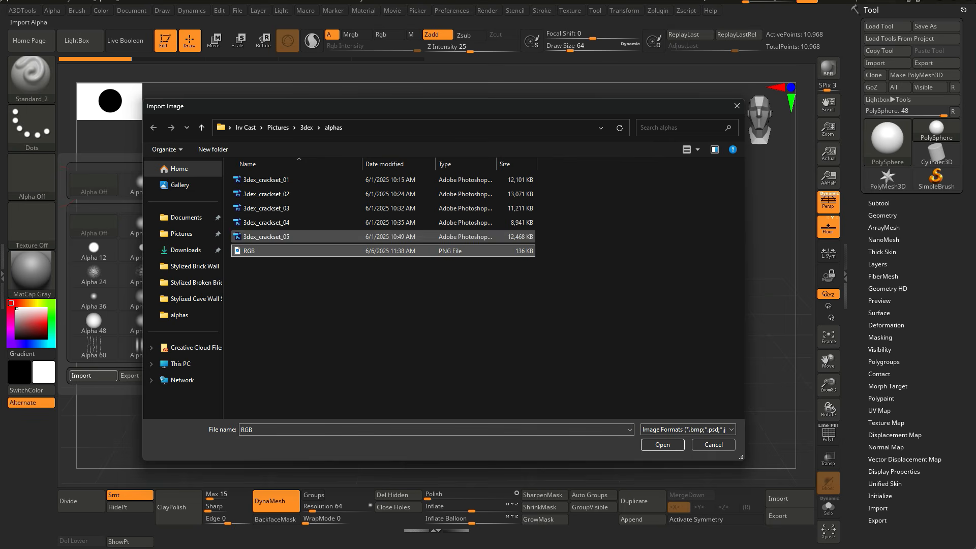
{"action": "double_click", "coordinate": [259, 250]}
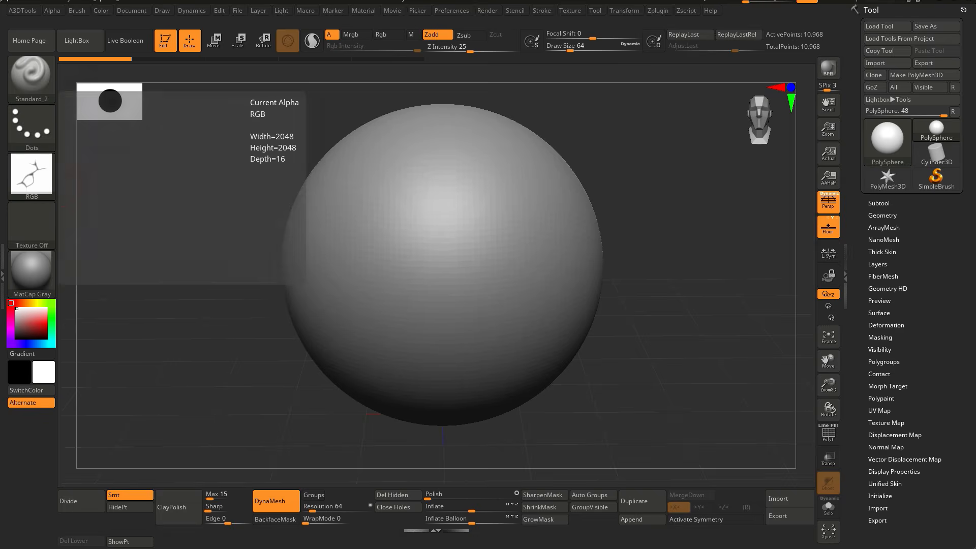
Step: Set the brush stroke type to DragRect
{"action": "left_click", "coordinate": [32, 127]}
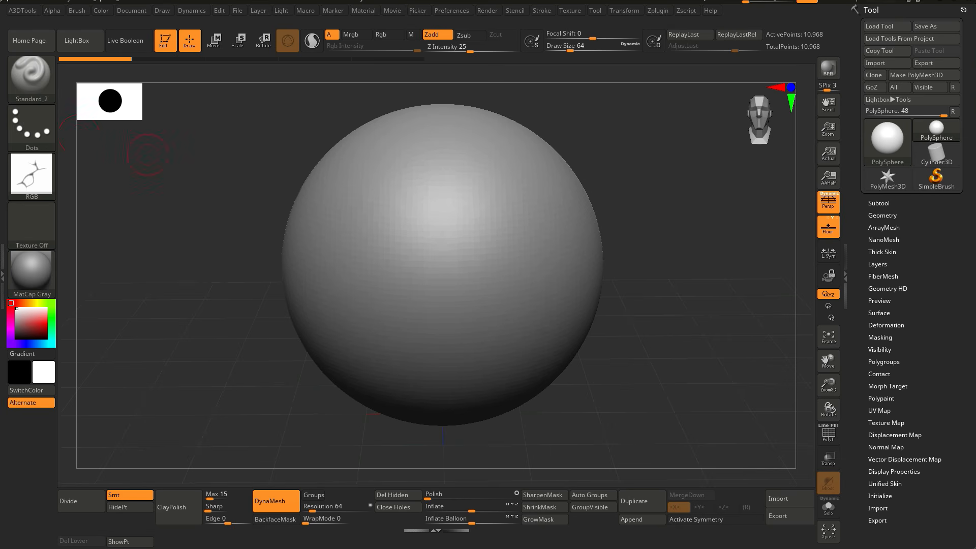
{"action": "left_click", "coordinate": [32, 127]}
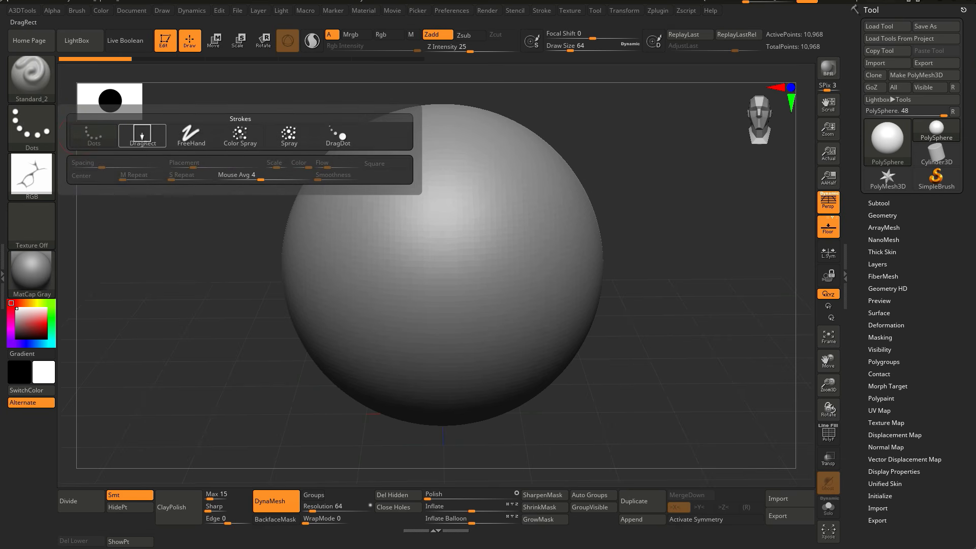
{"action": "left_click", "coordinate": [141, 135]}
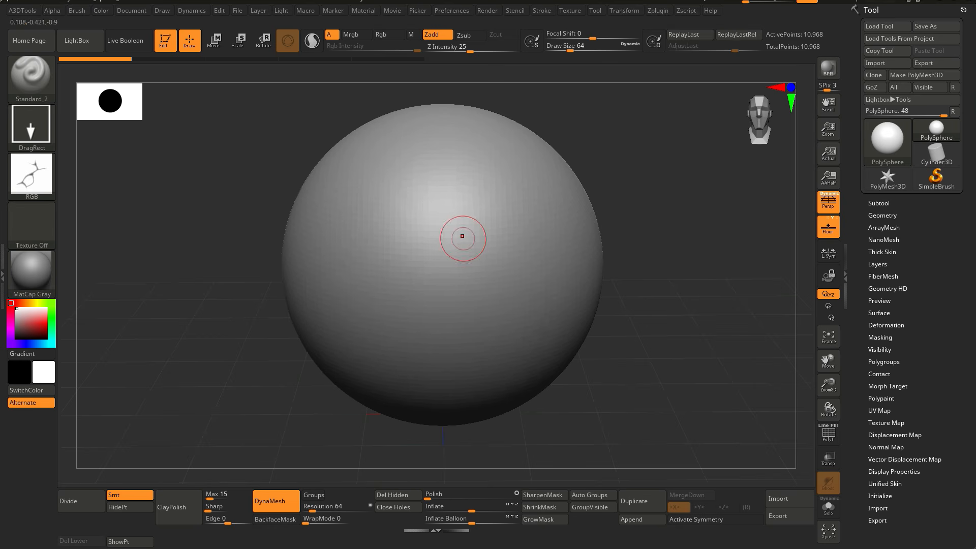
Step: Stamp crack strokes onto the sphere with the crack alpha, then undo them
{"action": "left_click", "coordinate": [171, 507]}
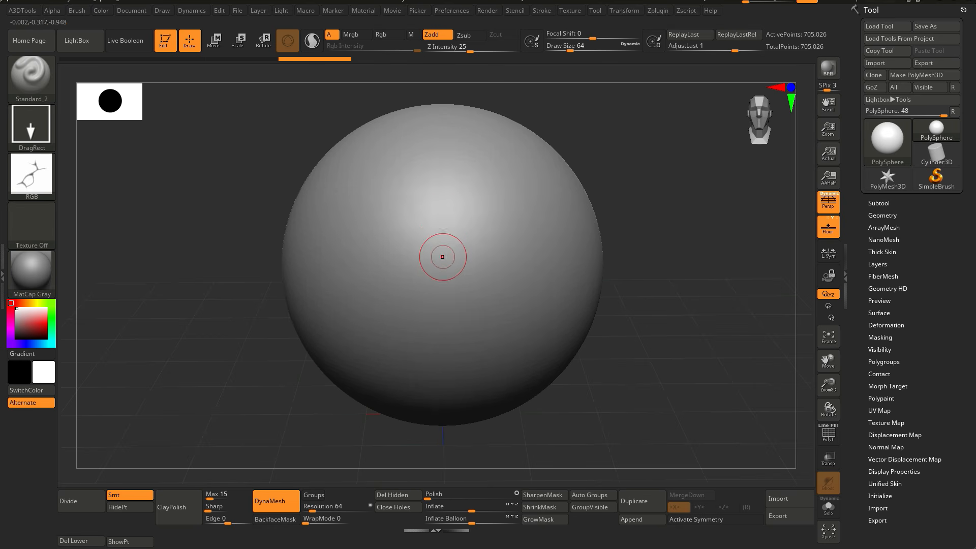
{"action": "left_click_drag", "start_coordinate": [443, 218], "coordinate": [440, 369]}
{"action": "right_click_drag", "start_coordinate": [469, 232], "coordinate": [513, 277]}
{"action": "key", "text": "ctrl+z"}
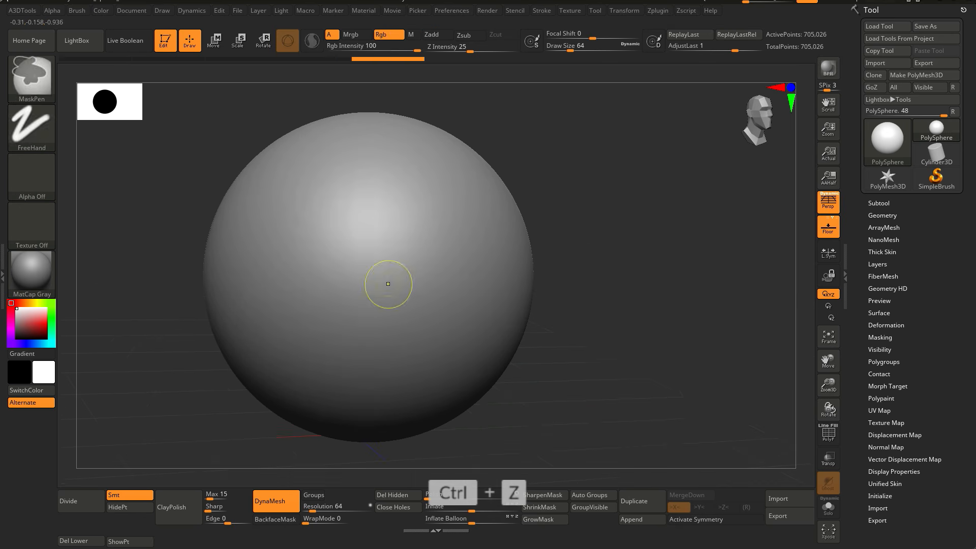
{"action": "left_click_drag", "start_coordinate": [387, 257], "coordinate": [352, 287]}
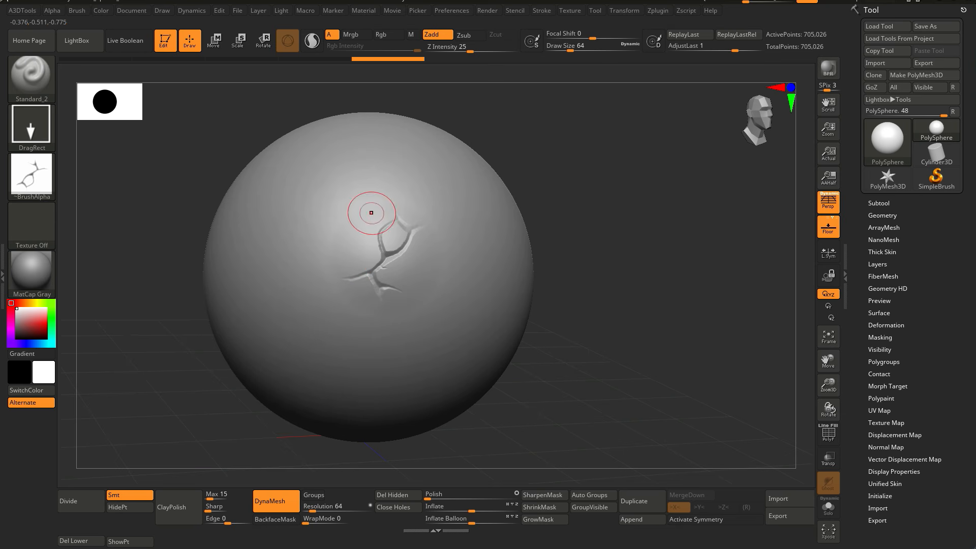
{"action": "right_click_drag", "start_coordinate": [425, 243], "coordinate": [391, 254]}
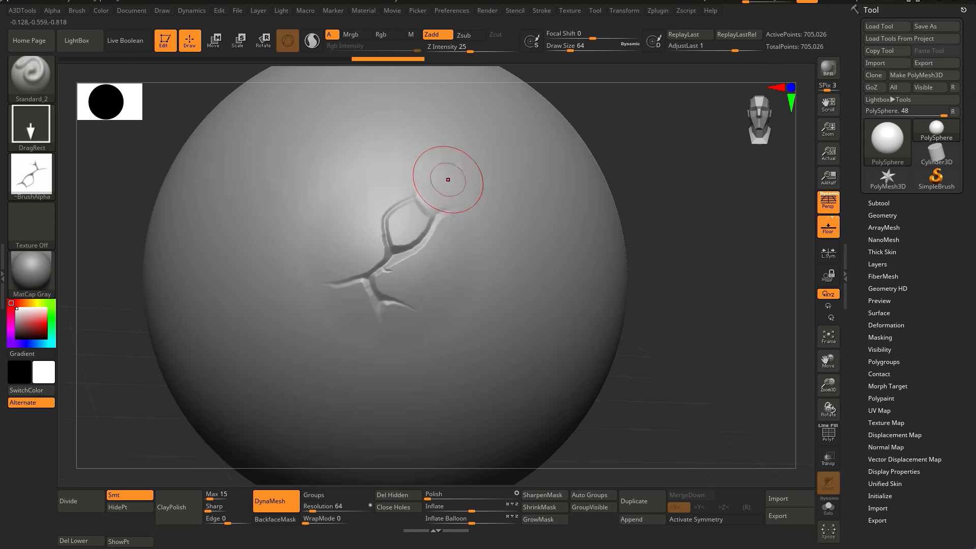
{"action": "key", "text": "ctrl+z"}
{"action": "key", "text": "ctrl+z"}
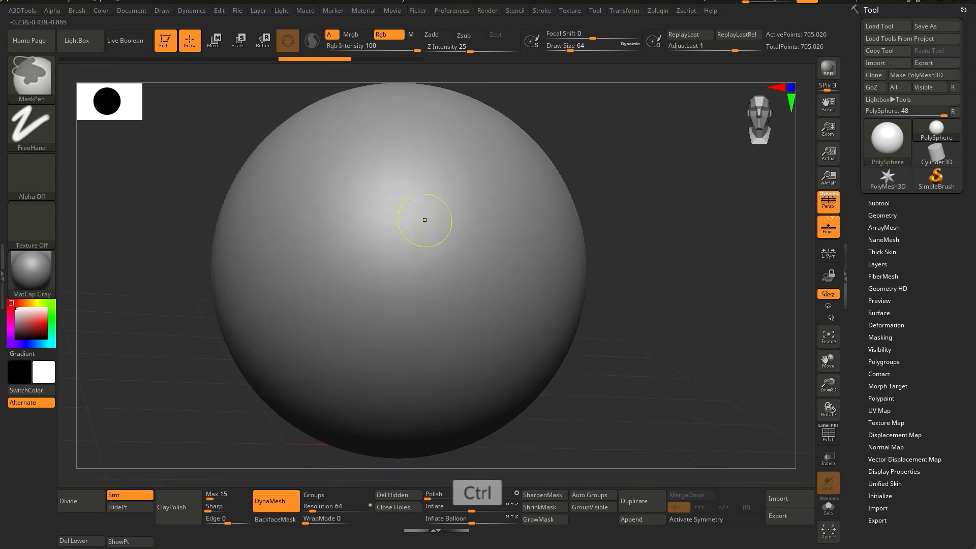
Step: Set the alpha's MidValue to 100 in the Alpha Modify settings
{"action": "left_click", "coordinate": [52, 11]}
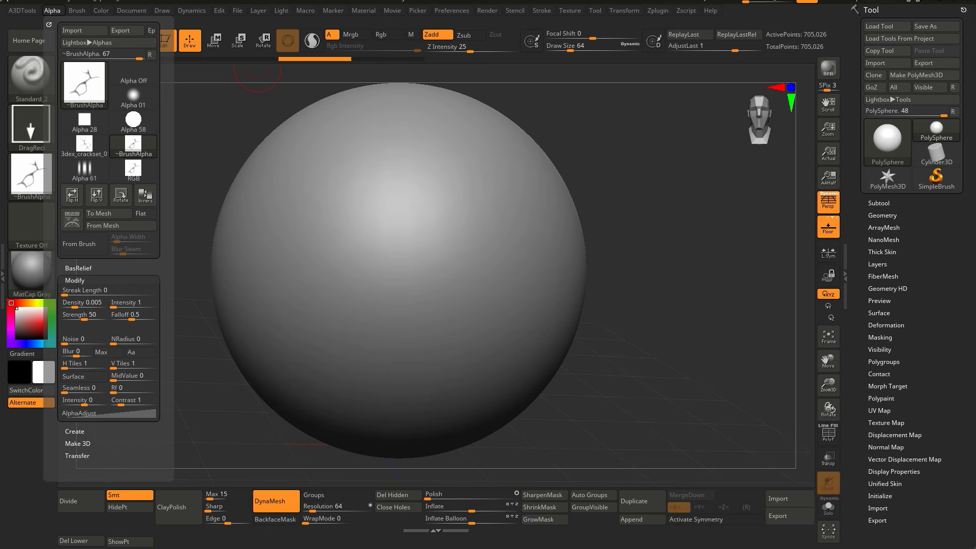
{"action": "left_click", "coordinate": [75, 280]}
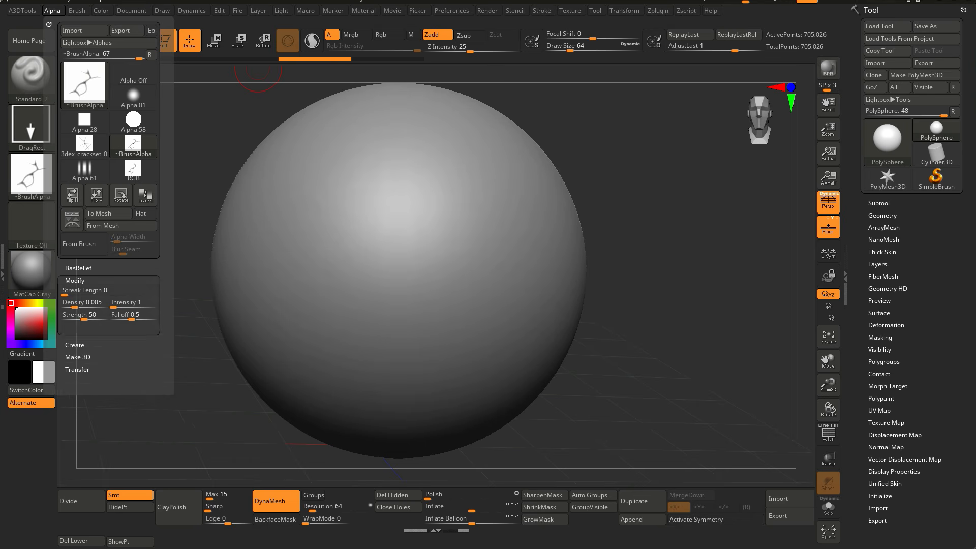
{"action": "left_click", "coordinate": [74, 280]}
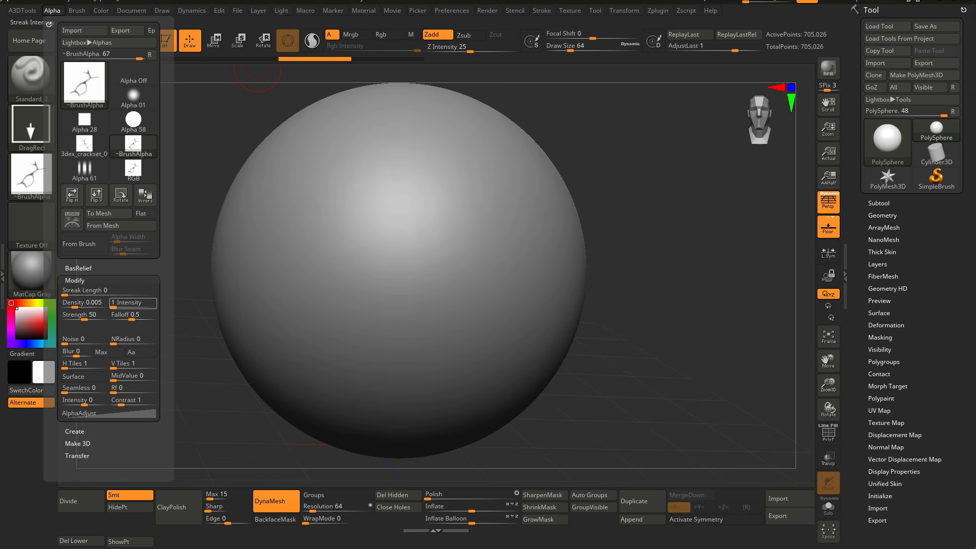
{"action": "left_click_drag", "start_coordinate": [122, 378], "coordinate": [154, 378]}
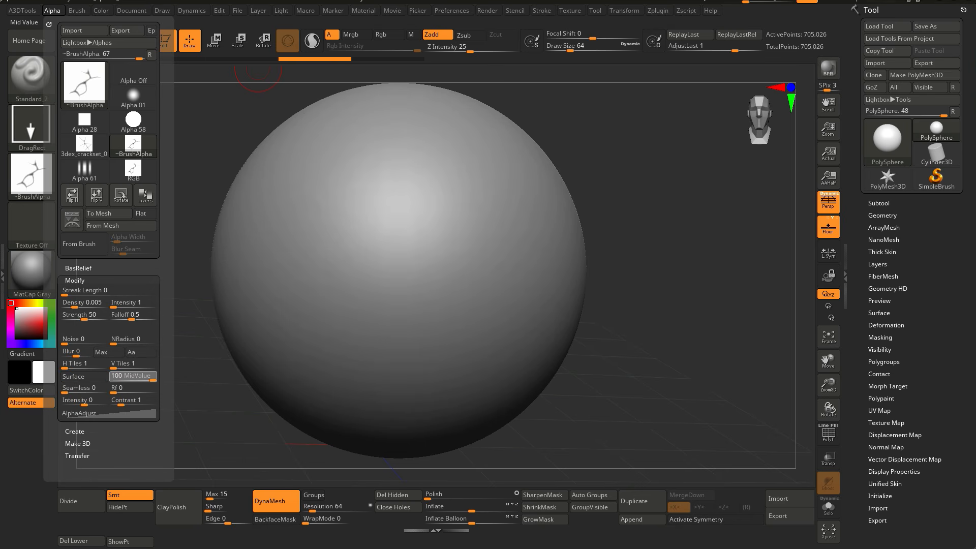
Step: Stamp the crack alpha onto the upper part of the sphere with a DragRect stroke
{"action": "mouse_move", "coordinate": [391, 226]}
{"action": "left_mouse_down"}
{"action": "mouse_move", "coordinate": [406, 193]}
{"action": "mouse_move", "coordinate": [463, 158]}
{"action": "left_mouse_up"}
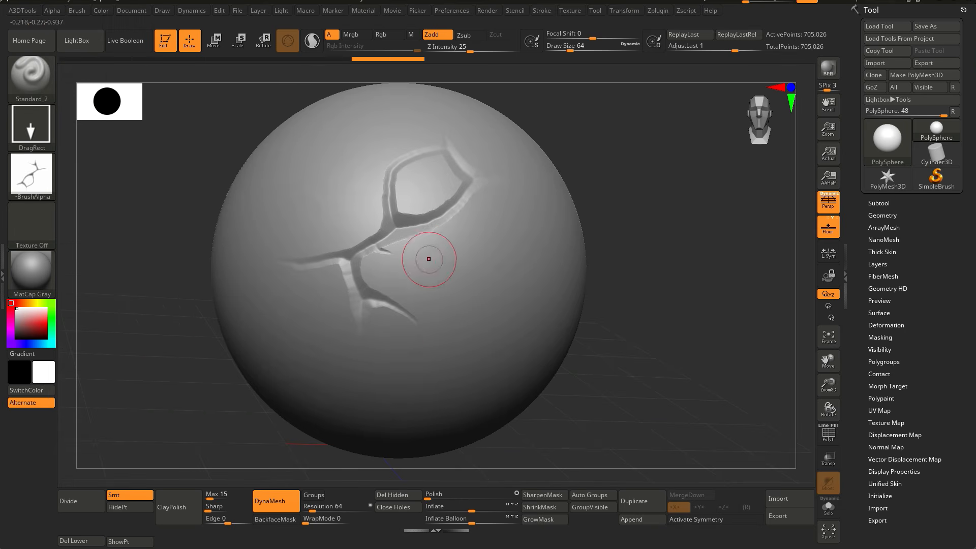
{"action": "mouse_move", "coordinate": [428, 258]}
{"action": "right_mouse_down"}
{"action": "mouse_move", "coordinate": [333, 316]}
{"action": "mouse_move", "coordinate": [418, 282]}
{"action": "mouse_move", "coordinate": [426, 250]}
{"action": "mouse_move", "coordinate": [403, 264]}
{"action": "mouse_move", "coordinate": [414, 242]}
{"action": "mouse_move", "coordinate": [429, 263]}
{"action": "mouse_move", "coordinate": [389, 248]}
{"action": "mouse_move", "coordinate": [425, 279]}
{"action": "mouse_move", "coordinate": [426, 268]}
{"action": "mouse_move", "coordinate": [372, 318]}
{"action": "mouse_move", "coordinate": [350, 307]}
{"action": "mouse_move", "coordinate": [450, 241]}
{"action": "right_mouse_up"}
{"action": "right_click_drag", "start_coordinate": [450, 241], "coordinate": [428, 264], "text": "ctrl"}
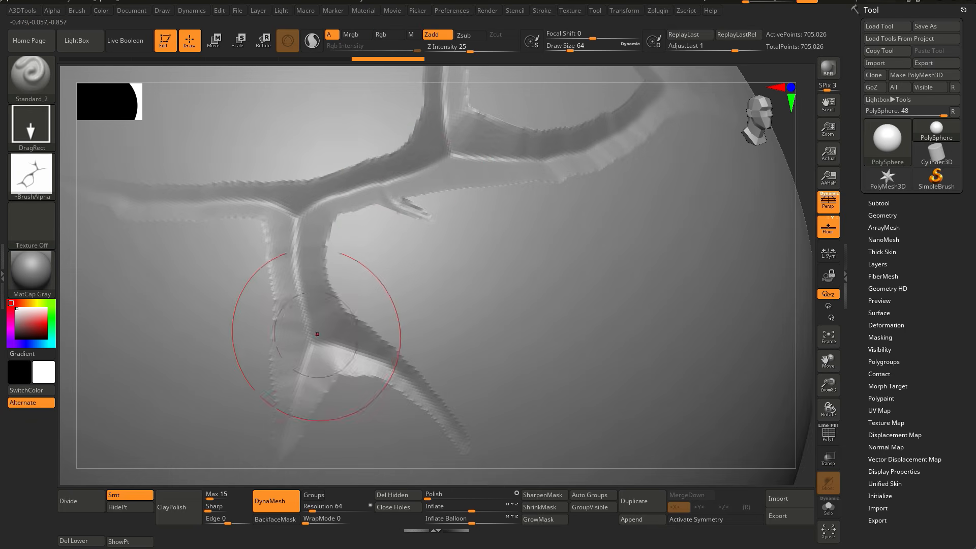
{"action": "right_click_drag", "start_coordinate": [317, 334], "coordinate": [246, 476], "text": "ctrl"}
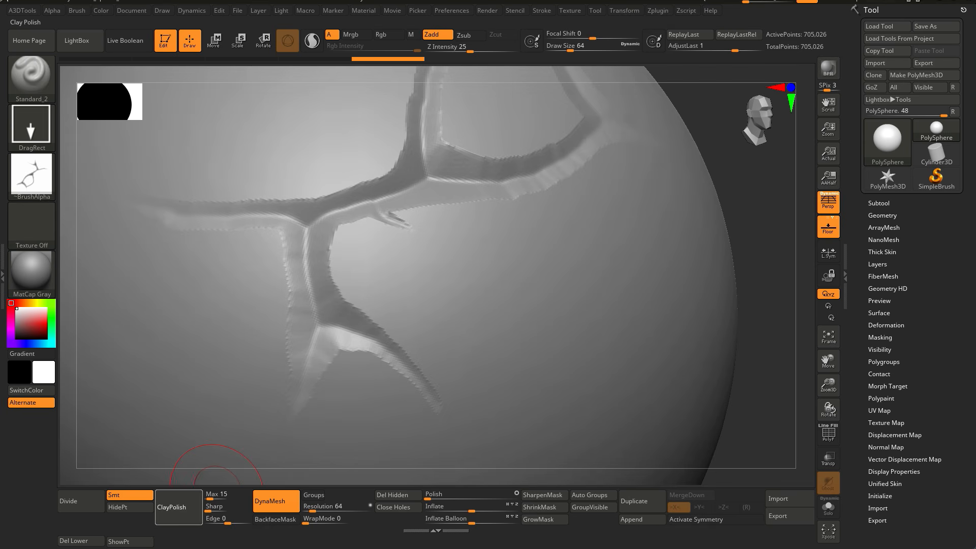
Step: Apply ClayPolish to the sphere to smooth the stamped cracks
{"action": "left_click", "coordinate": [188, 502]}
{"action": "right_click_drag", "start_coordinate": [306, 288], "coordinate": [392, 264], "text": "ctrl"}
{"action": "right_click_drag", "start_coordinate": [730, 201], "coordinate": [686, 219]}
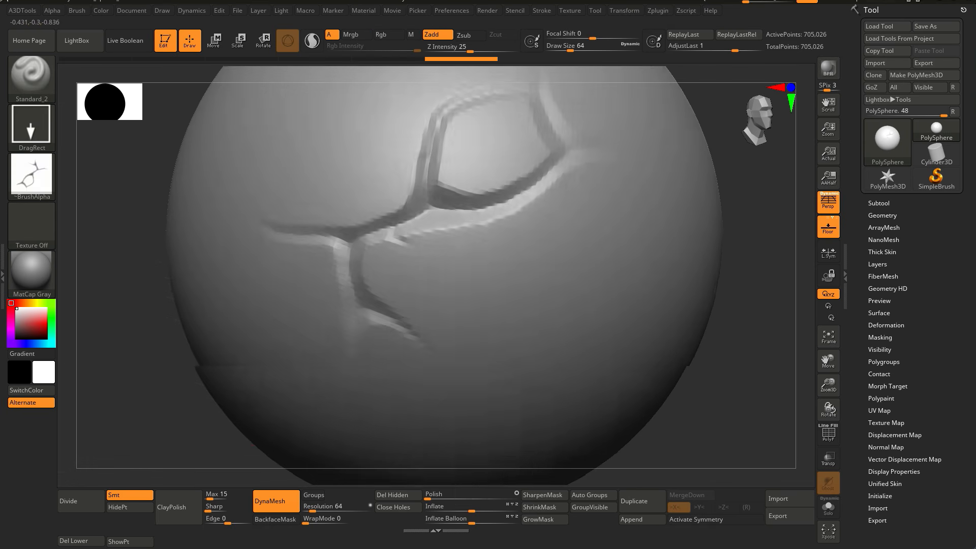
{"action": "right_click_drag", "start_coordinate": [356, 269], "coordinate": [441, 222]}
{"action": "key", "text": "ctrl+z"}
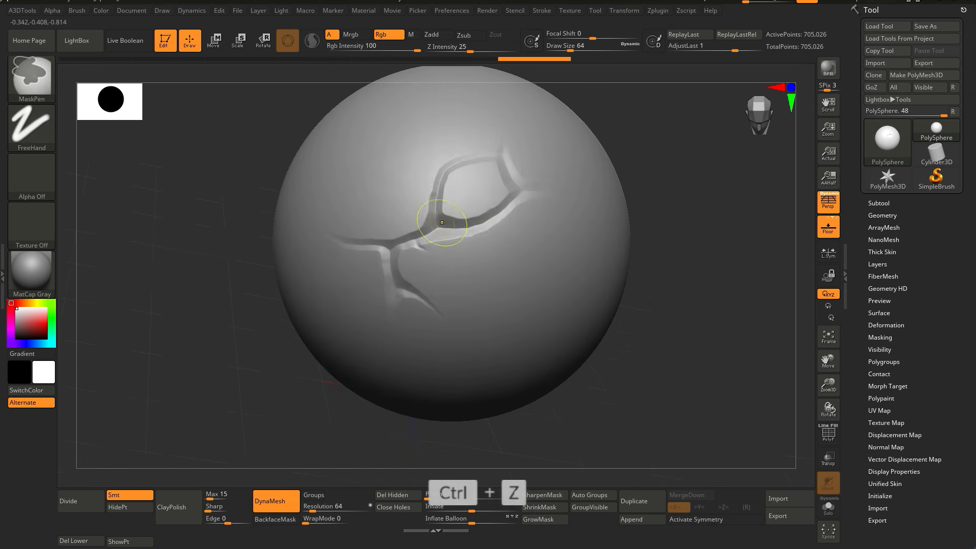
{"action": "mouse_move", "coordinate": [544, 235]}
{"action": "right_mouse_down", "text": "alt"}
{"action": "mouse_move", "coordinate": [435, 326]}
{"action": "mouse_move", "coordinate": [515, 341]}
{"action": "mouse_move", "coordinate": [468, 278]}
{"action": "mouse_move", "coordinate": [370, 200]}
{"action": "right_mouse_up", "text": "alt"}
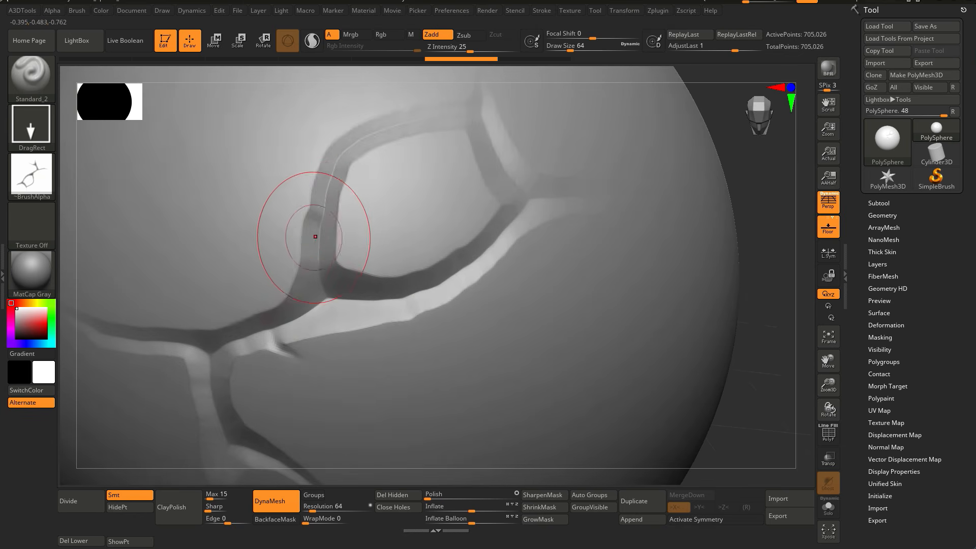
{"action": "right_click_drag", "start_coordinate": [467, 143], "coordinate": [447, 249]}
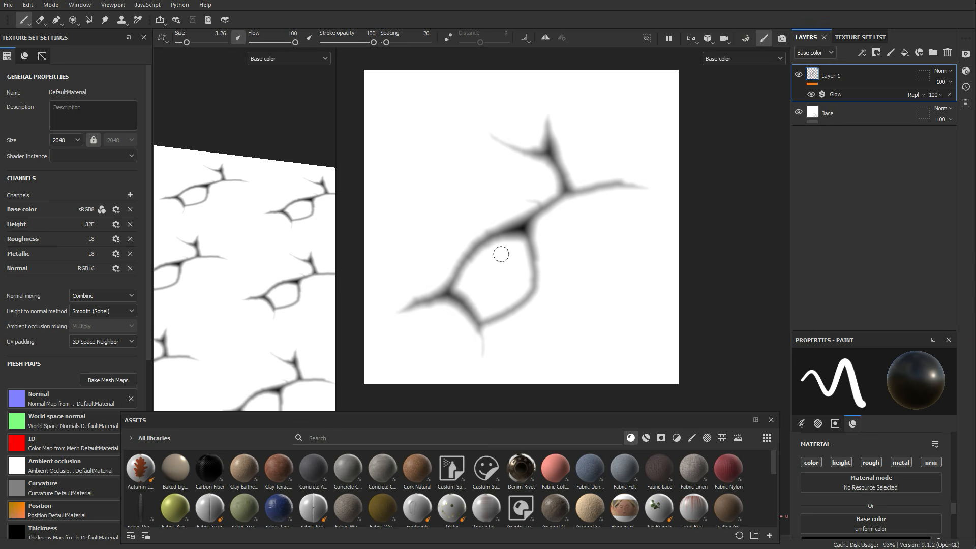
{"action": "scroll", "coordinate": [500, 254], "scroll_direction": "up", "scroll_amount": 5}
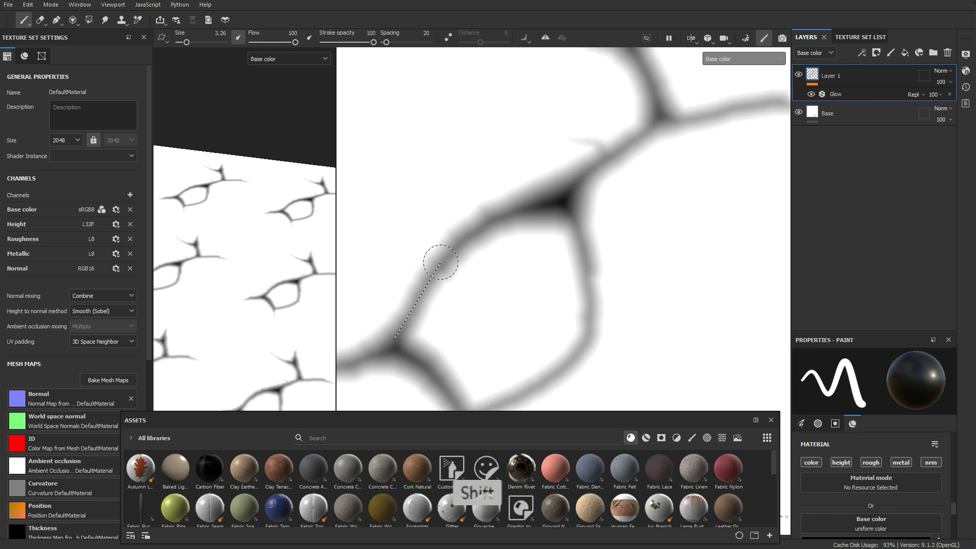
Step: Paint straight line segments along the crack's branches with the brush
{"action": "left_click", "coordinate": [558, 186], "text": "shift"}
{"action": "left_click", "coordinate": [638, 129], "text": "shift"}
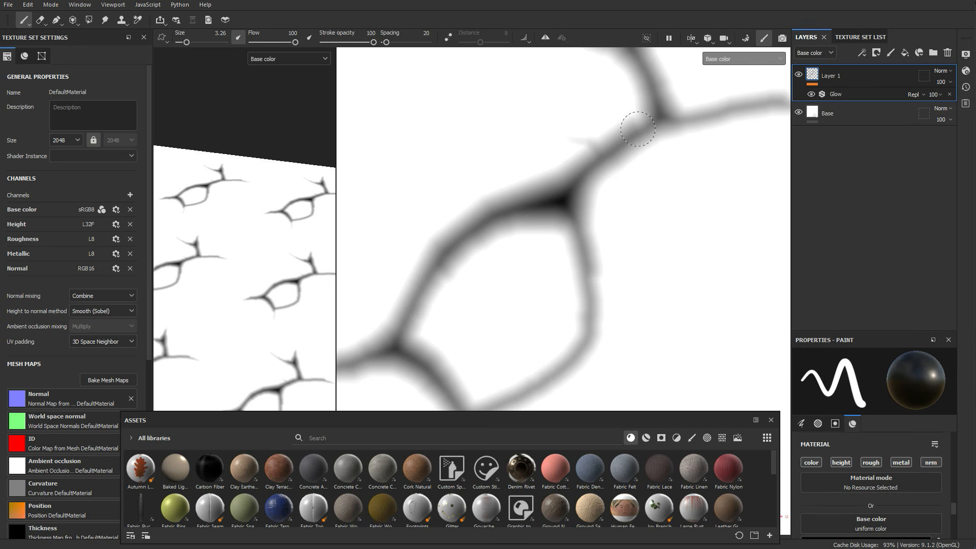
{"action": "left_click", "coordinate": [579, 206], "text": "shift"}
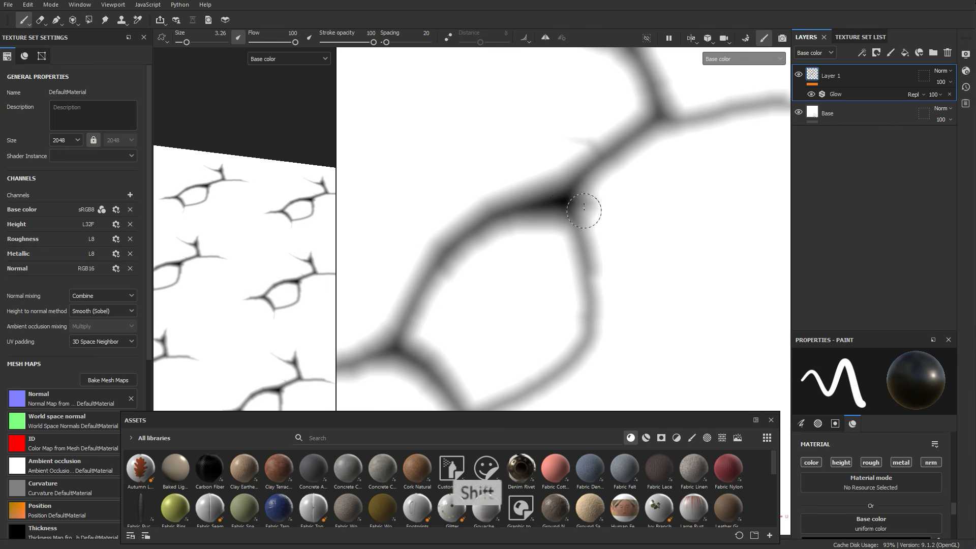
{"action": "left_click", "coordinate": [589, 293], "text": "shift"}
{"action": "left_click", "coordinate": [595, 326], "text": "shift"}
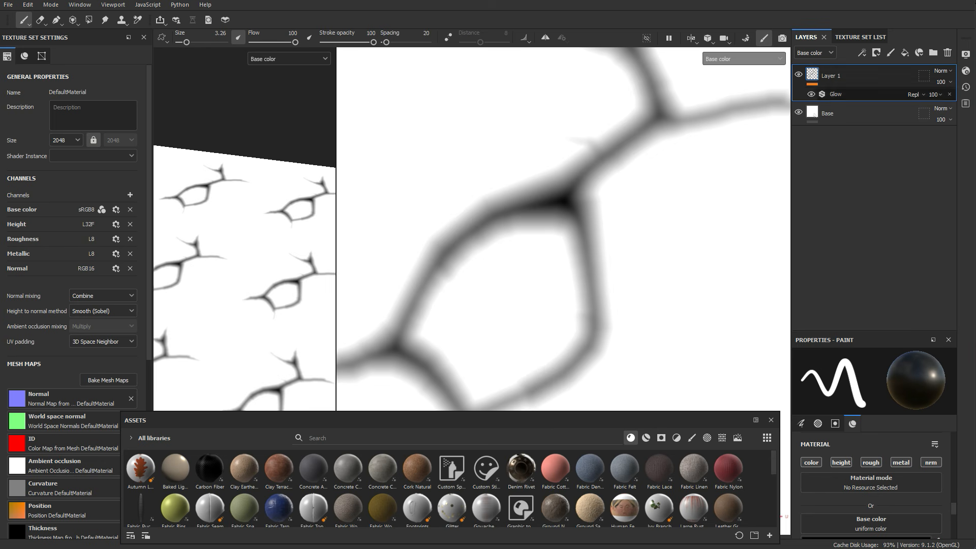
Step: Hide the Glow effect and touch up the crack's edge with a smaller brush
{"action": "left_click", "coordinate": [811, 94]}
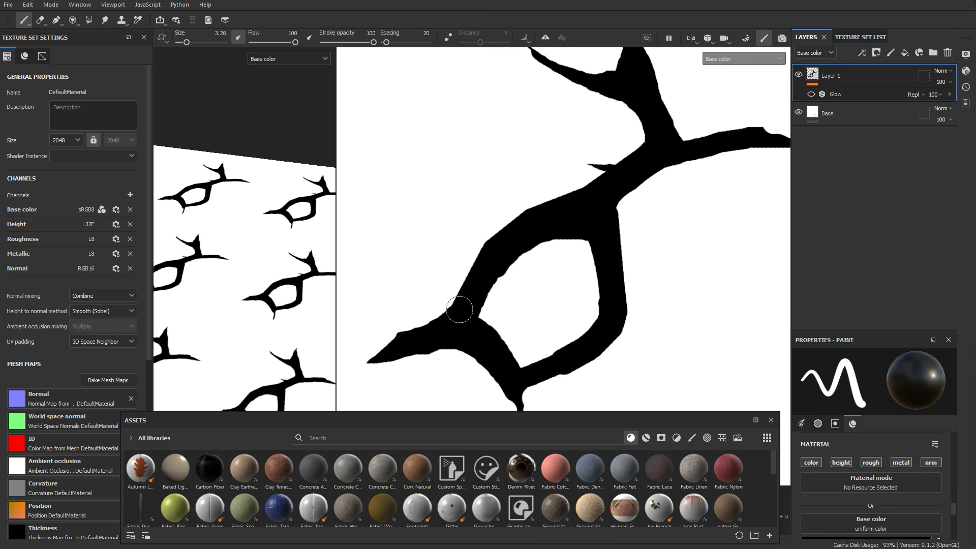
{"action": "scroll", "coordinate": [490, 299], "scroll_direction": "up", "scroll_amount": 3}
{"action": "right_click_drag", "start_coordinate": [525, 268], "coordinate": [484, 268], "text": "ctrl"}
{"action": "left_click", "coordinate": [517, 247], "text": "shift"}
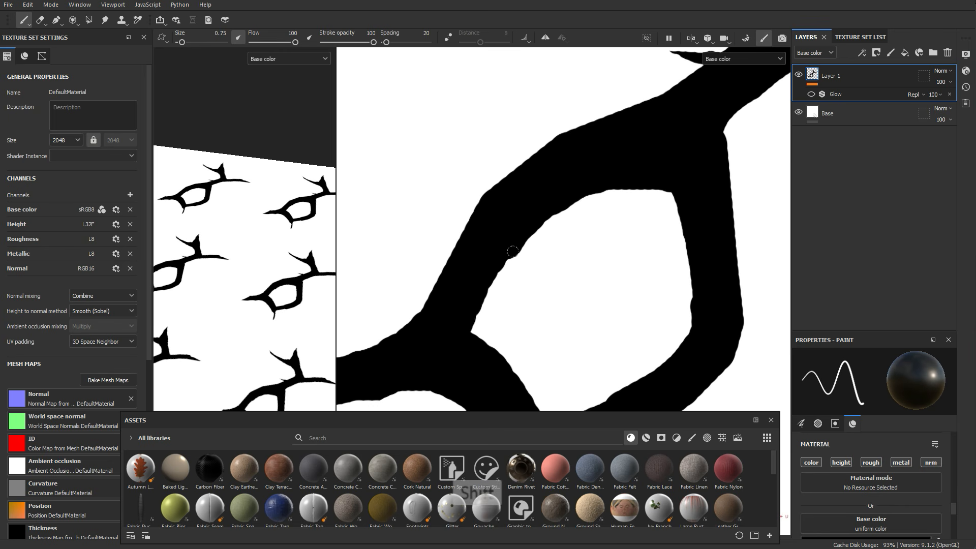
{"action": "left_click", "coordinate": [554, 213], "text": "shift"}
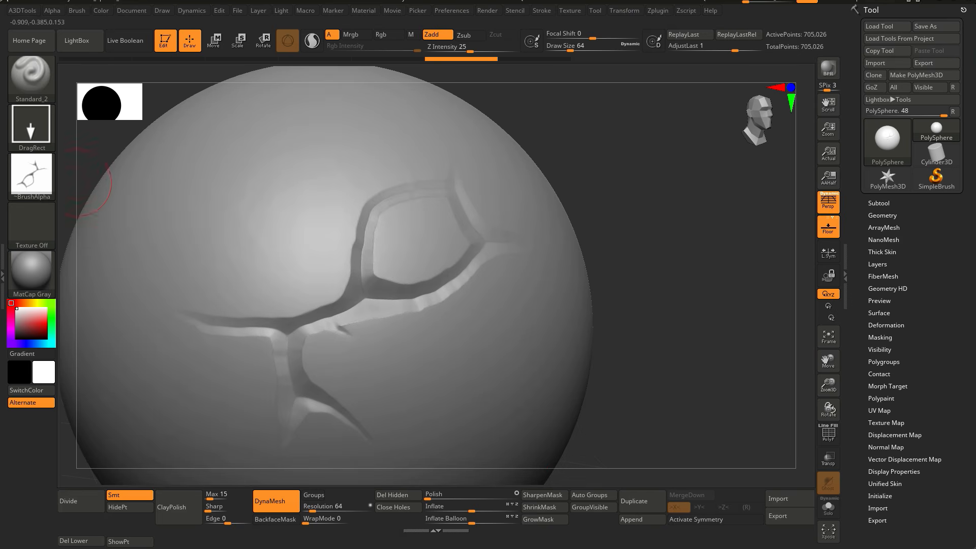
Step: Import the RGB image from the alphas folder as a new alpha
{"action": "left_click", "coordinate": [31, 175]}
{"action": "left_click", "coordinate": [93, 376]}
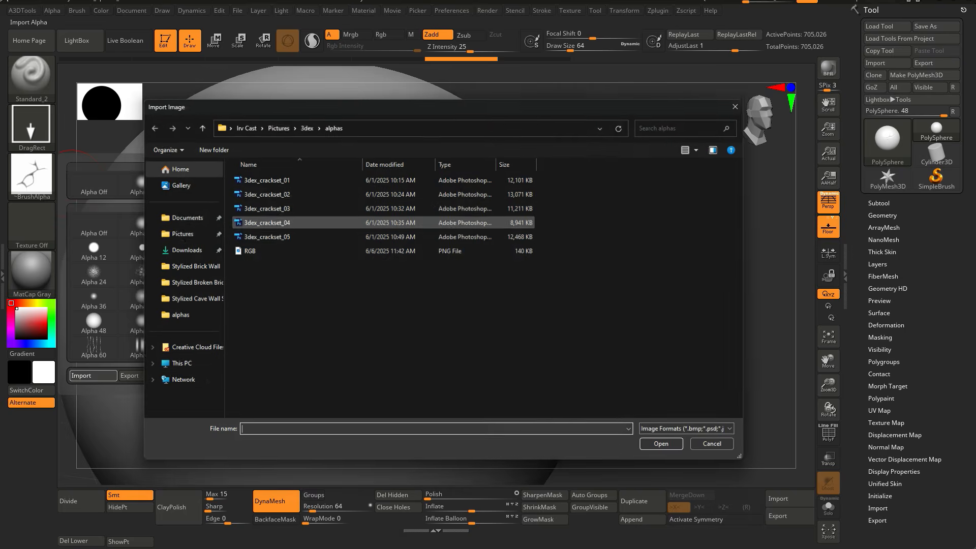
{"action": "double_click", "coordinate": [270, 251]}
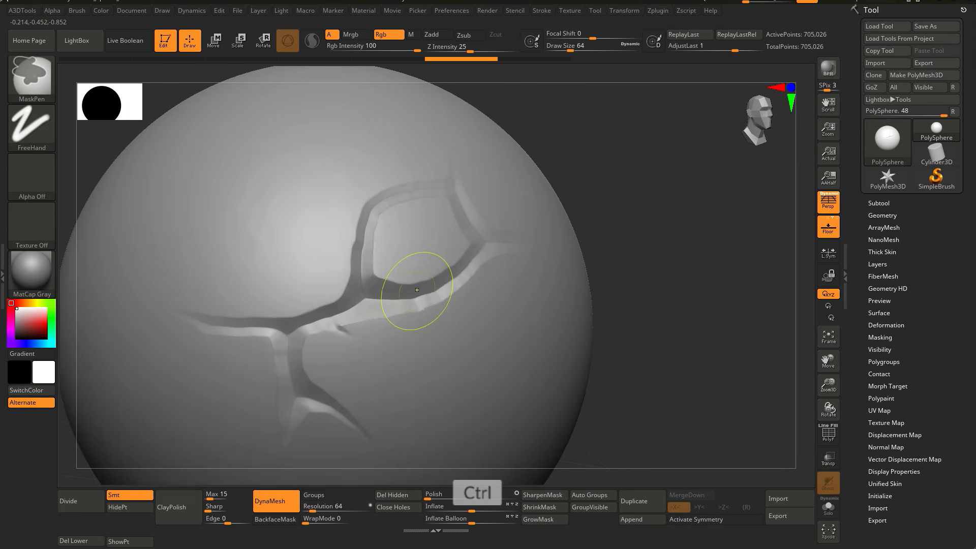
Step: Undo the earlier crack stamps to clear the sphere's surface
{"action": "key", "text": "ctrl+z"}
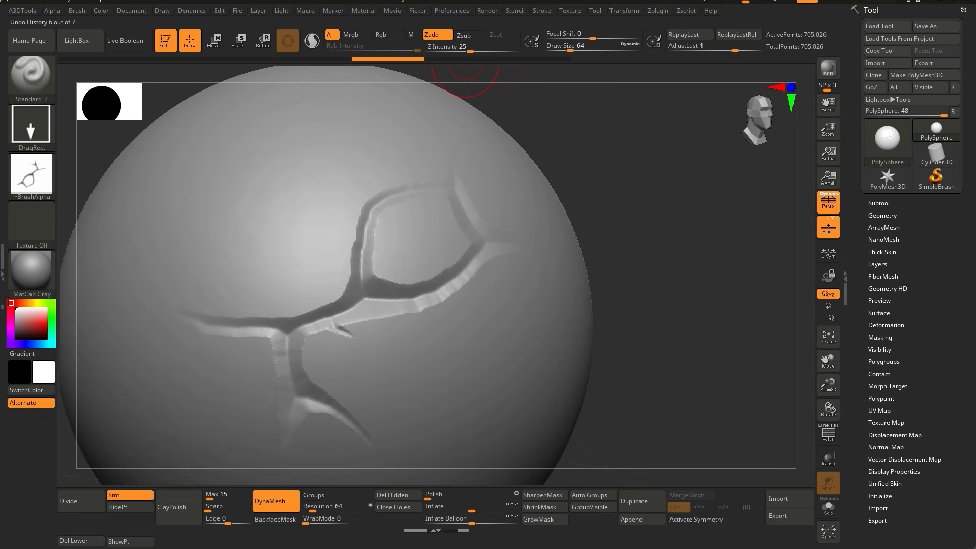
{"action": "key", "text": "ctrl+z"}
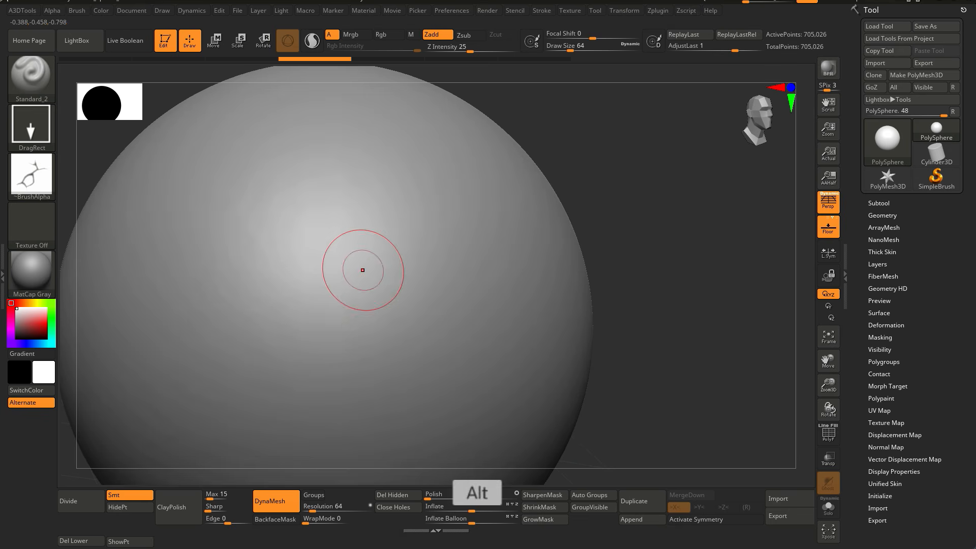
{"action": "right_click_drag", "start_coordinate": [362, 270], "coordinate": [431, 236], "text": "alt"}
{"action": "left_click_drag", "start_coordinate": [431, 236], "coordinate": [426, 165]}
{"action": "left_click_drag", "start_coordinate": [438, 310], "coordinate": [492, 351]}
{"action": "key", "text": "ctrl+z"}
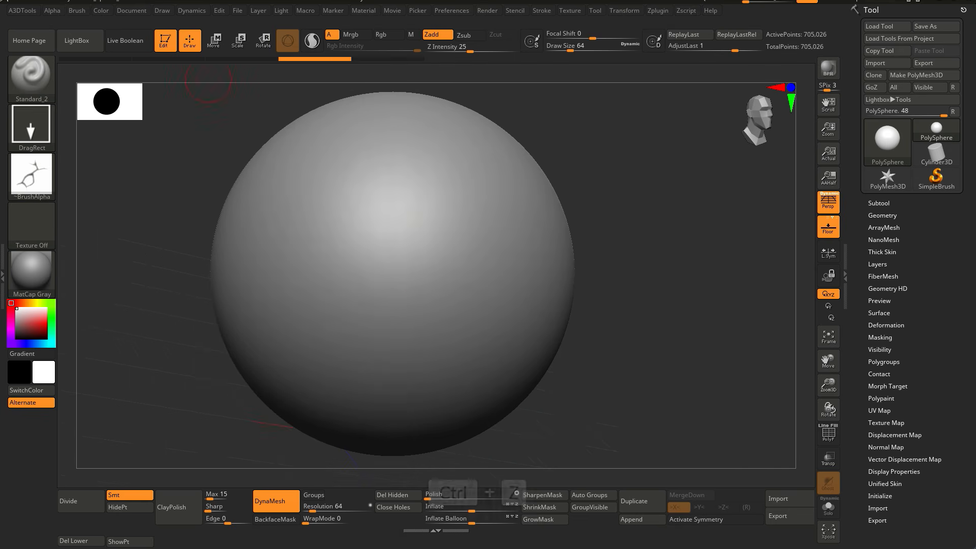
Step: Select the imported alpha and stamp crack shapes onto the sphere with DragRect, undoing one attempt
{"action": "left_click", "coordinate": [52, 10]}
{"action": "left_click", "coordinate": [133, 400]}
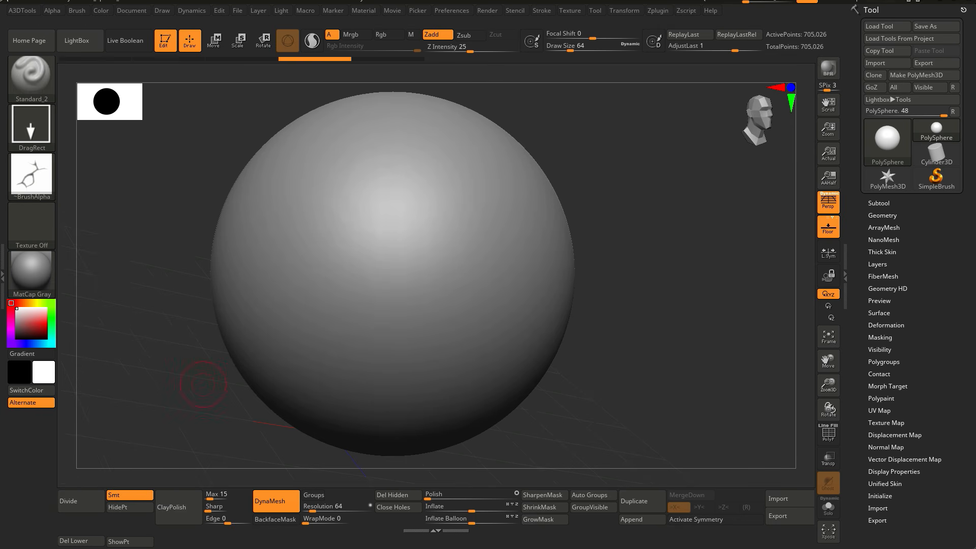
{"action": "right_click_drag", "start_coordinate": [443, 196], "coordinate": [464, 170]}
{"action": "right_click_drag", "start_coordinate": [421, 234], "coordinate": [455, 206], "text": "alt"}
{"action": "key", "text": "ctrl+z"}
{"action": "left_click_drag", "start_coordinate": [414, 235], "coordinate": [309, 133]}
{"action": "right_click_drag", "start_coordinate": [392, 224], "coordinate": [516, 239], "text": "ctrl"}
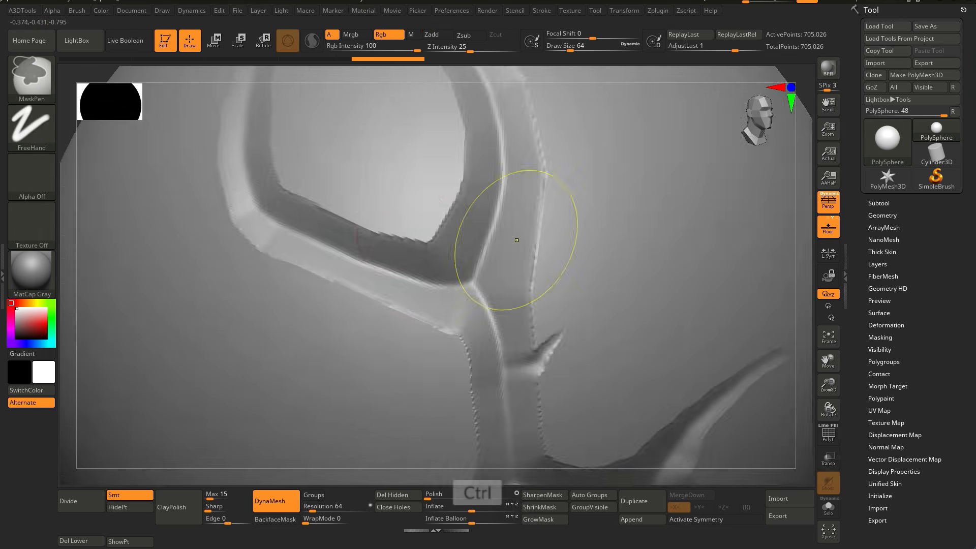
Step: Stamp additional crack strokes onto the sphere to extend the crack pattern
{"action": "right_click_drag", "start_coordinate": [320, 221], "coordinate": [374, 253]}
{"action": "mouse_move", "coordinate": [291, 231]}
{"action": "right_mouse_down"}
{"action": "mouse_move", "coordinate": [223, 223]}
{"action": "mouse_move", "coordinate": [213, 251]}
{"action": "mouse_move", "coordinate": [427, 249]}
{"action": "right_mouse_up"}
{"action": "right_click_drag", "start_coordinate": [285, 281], "coordinate": [377, 276]}
{"action": "right_click_drag", "start_coordinate": [539, 351], "coordinate": [454, 234], "text": "alt"}
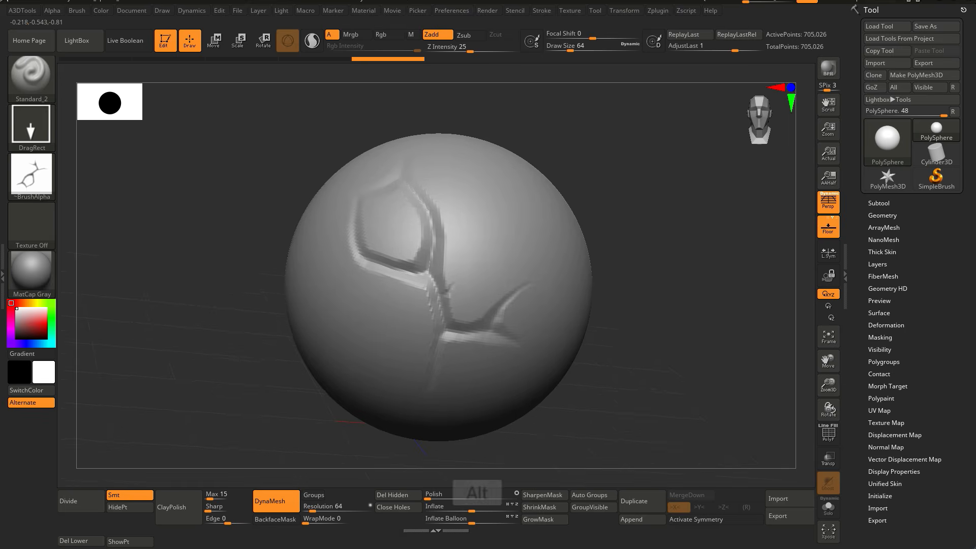
{"action": "right_click", "coordinate": [468, 245]}
{"action": "mouse_move", "coordinate": [481, 150]}
{"action": "right_mouse_down", "text": "ctrl"}
{"action": "mouse_move", "coordinate": [480, 326]}
{"action": "mouse_move", "coordinate": [484, 243]}
{"action": "right_mouse_up", "text": "ctrl"}
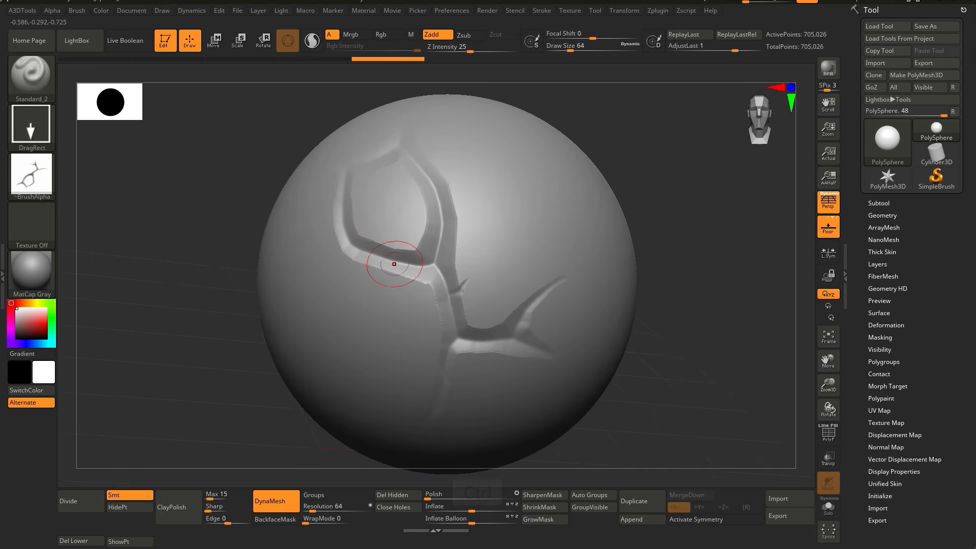
{"action": "right_click_drag", "start_coordinate": [451, 274], "coordinate": [449, 243], "text": "ctrl"}
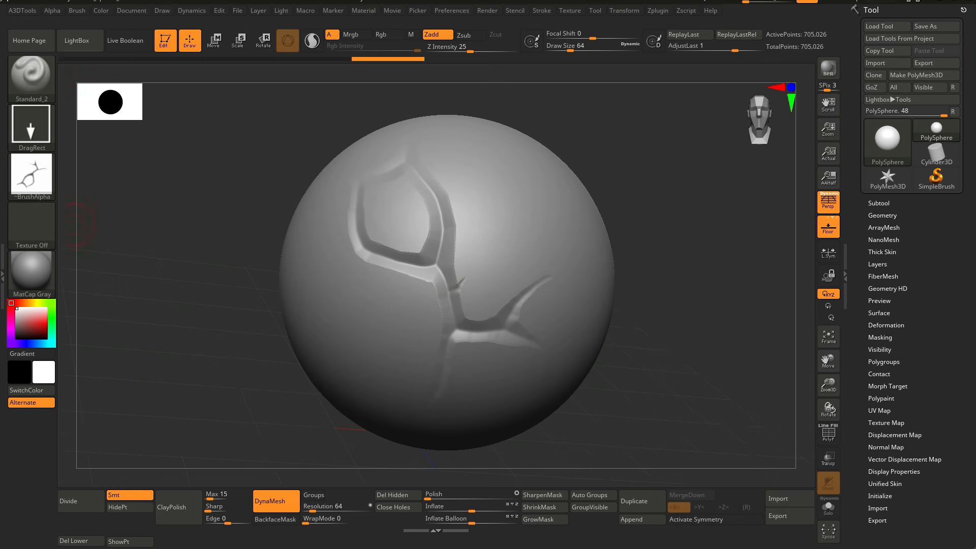
Step: Try BasicMaterial2 and Framer02 on the sphere, then apply the MatCap White Cavity material
{"action": "left_click", "coordinate": [32, 274]}
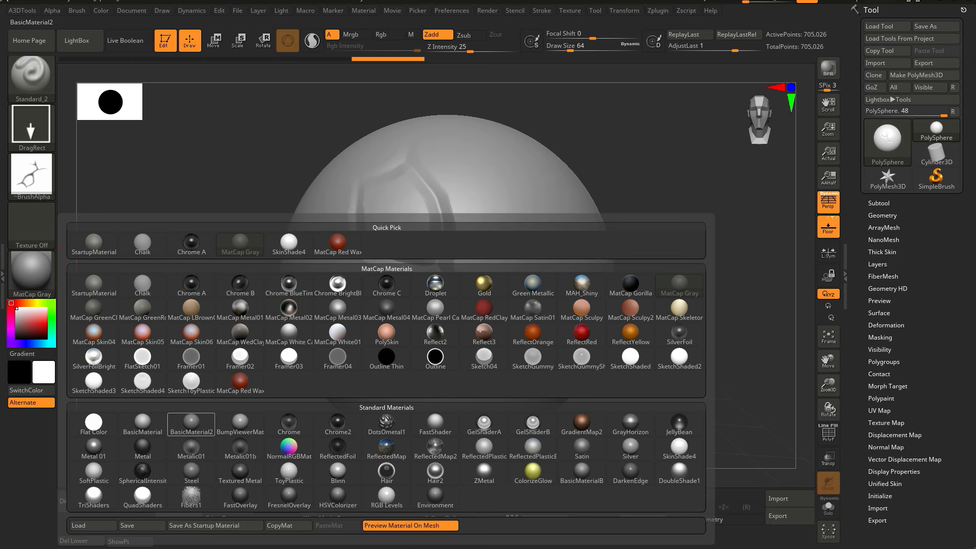
{"action": "left_click", "coordinate": [192, 424]}
{"action": "left_click", "coordinate": [32, 274]}
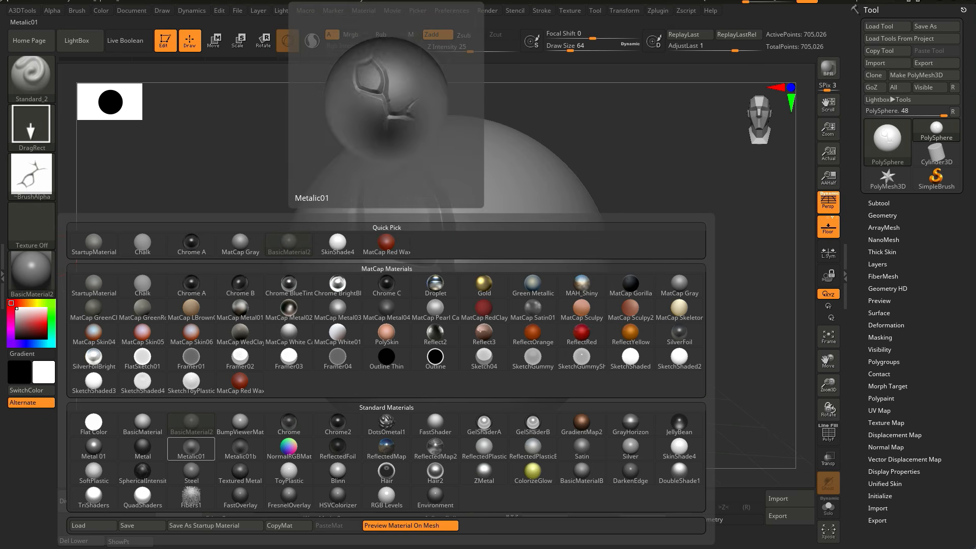
{"action": "left_click", "coordinate": [239, 358]}
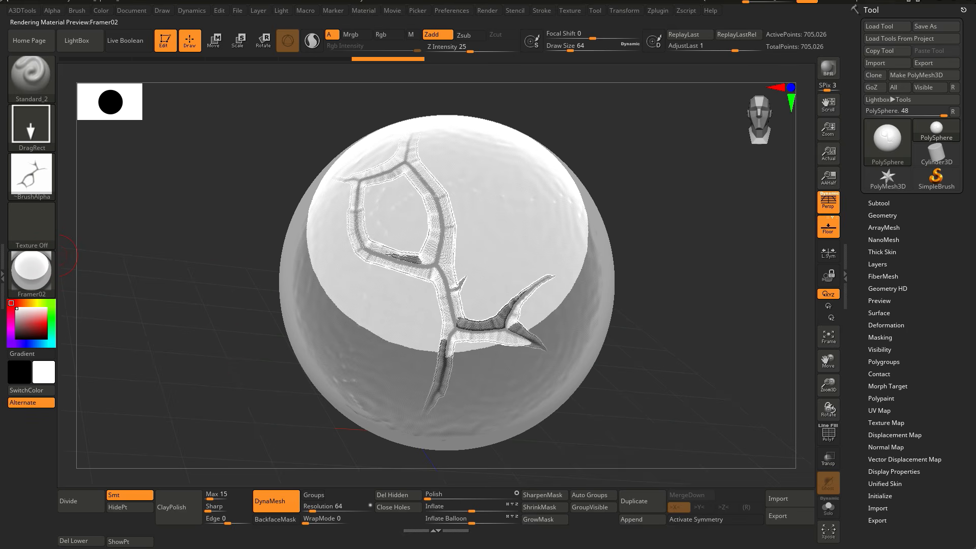
{"action": "left_click", "coordinate": [31, 274]}
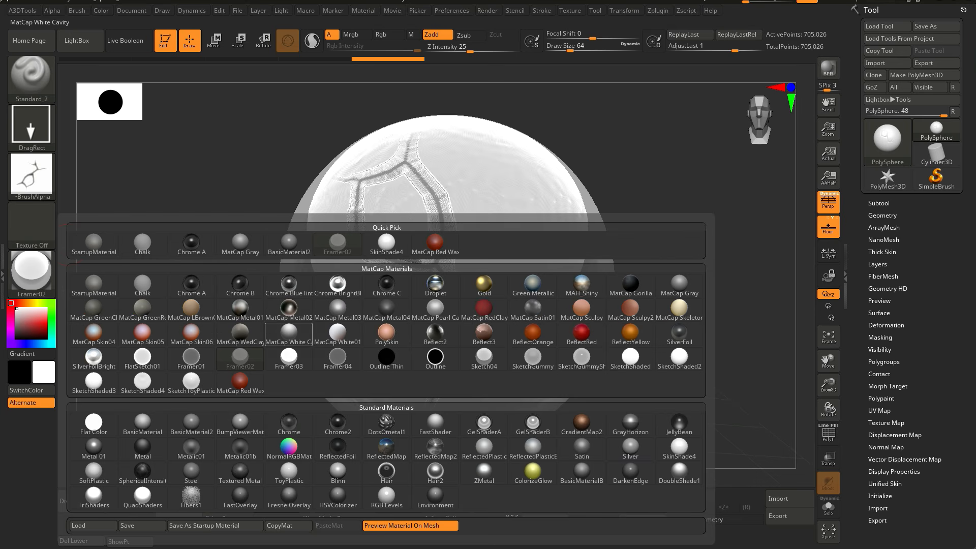
{"action": "left_click", "coordinate": [289, 334]}
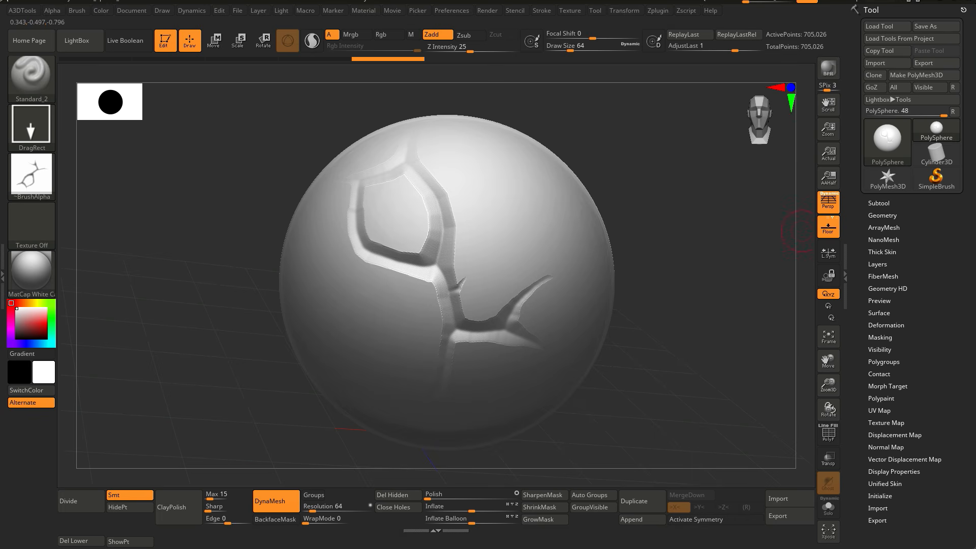
Step: Create a new brush from the current sphere mesh using From Mesh
{"action": "left_click", "coordinate": [77, 10]}
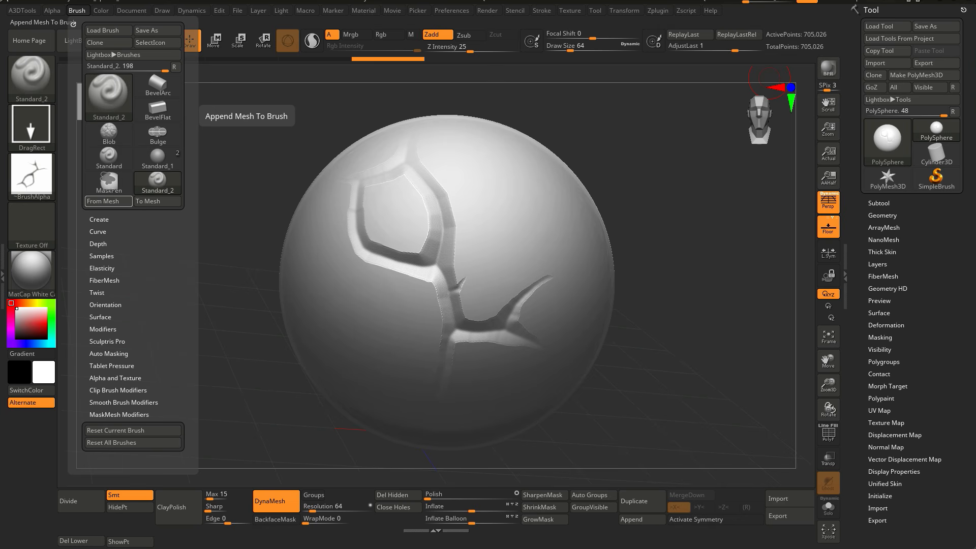
{"action": "left_click", "coordinate": [109, 201]}
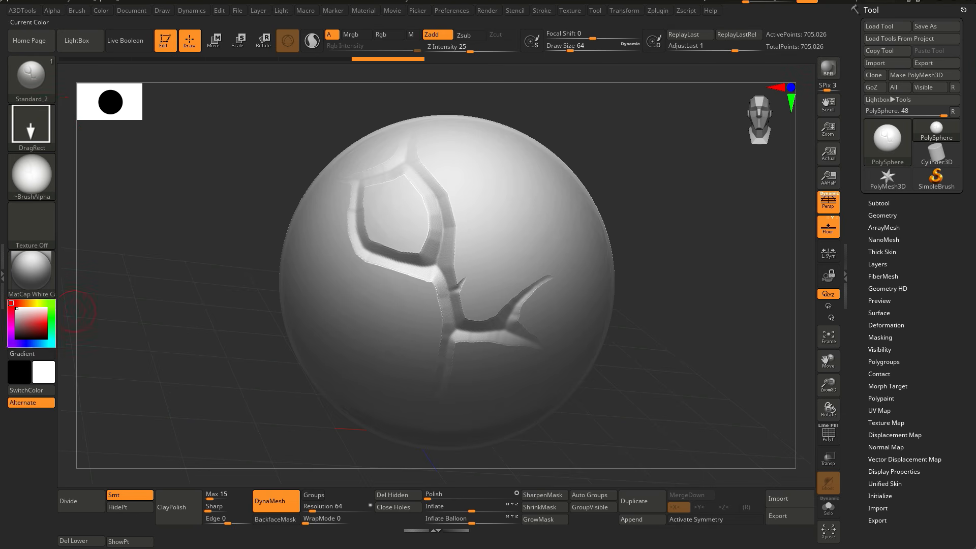
Step: Switch the sphere's material back to MatCap Gray
{"action": "left_click", "coordinate": [32, 274]}
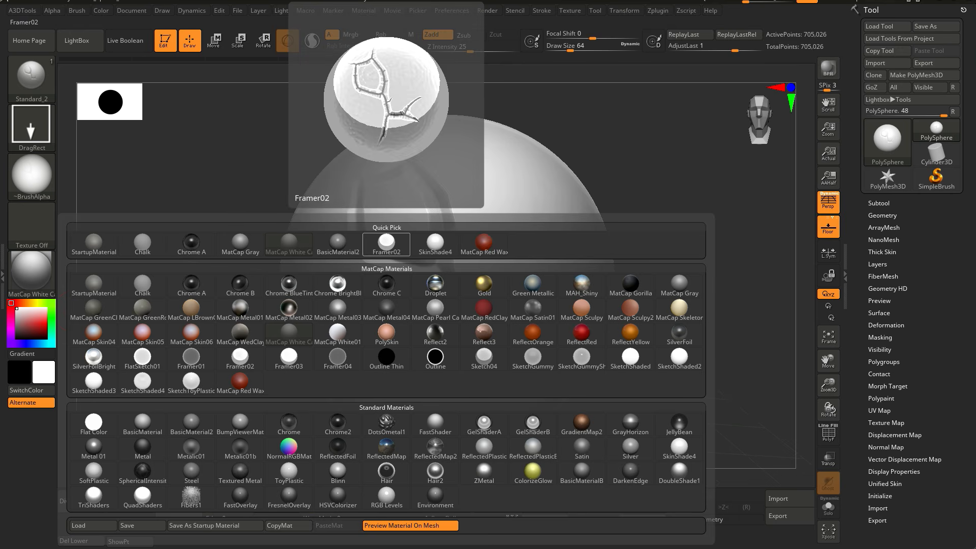
{"action": "left_click", "coordinate": [240, 243]}
{"action": "key", "text": "space"}
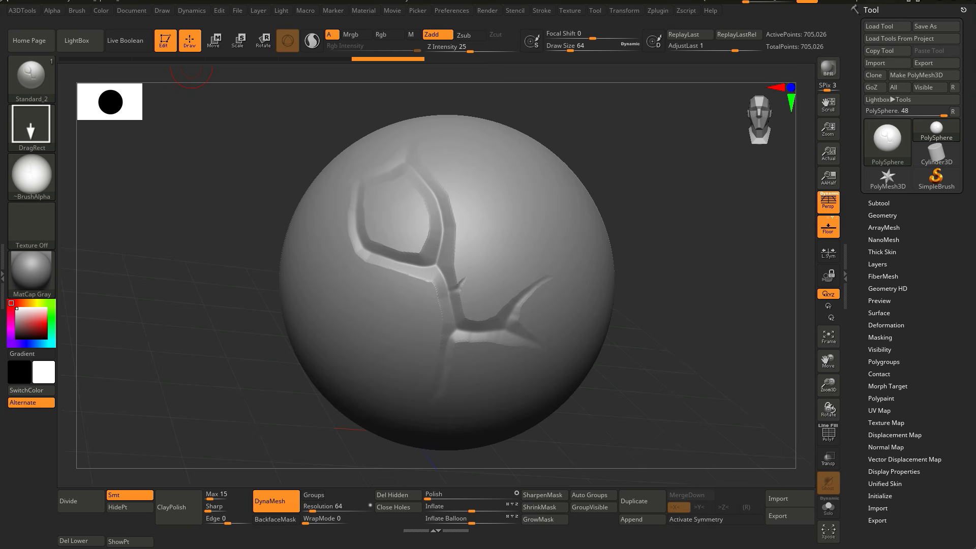
{"action": "left_click", "coordinate": [77, 10]}
{"action": "left_click", "coordinate": [31, 76]}
{"action": "left_click", "coordinate": [31, 76]}
{"action": "left_click", "coordinate": [77, 40]}
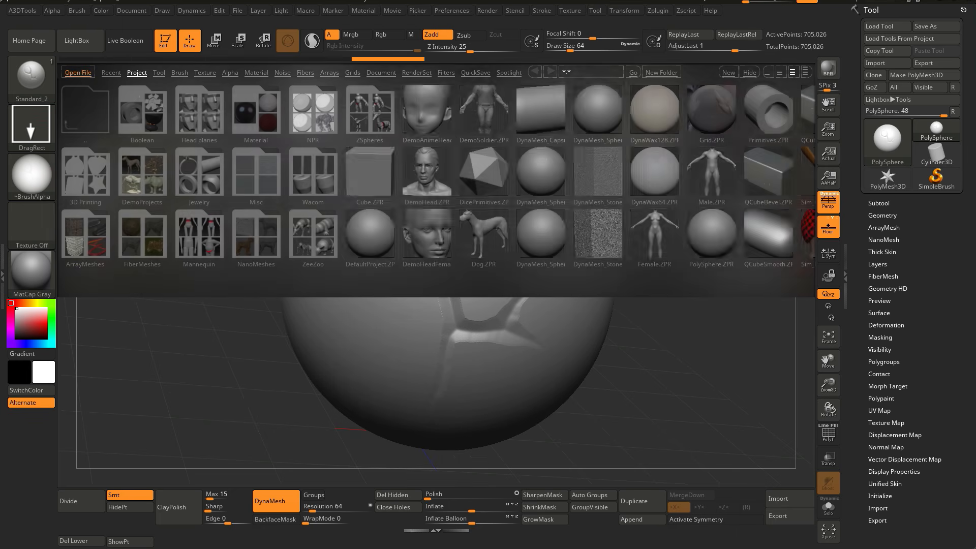
{"action": "left_click", "coordinate": [76, 40]}
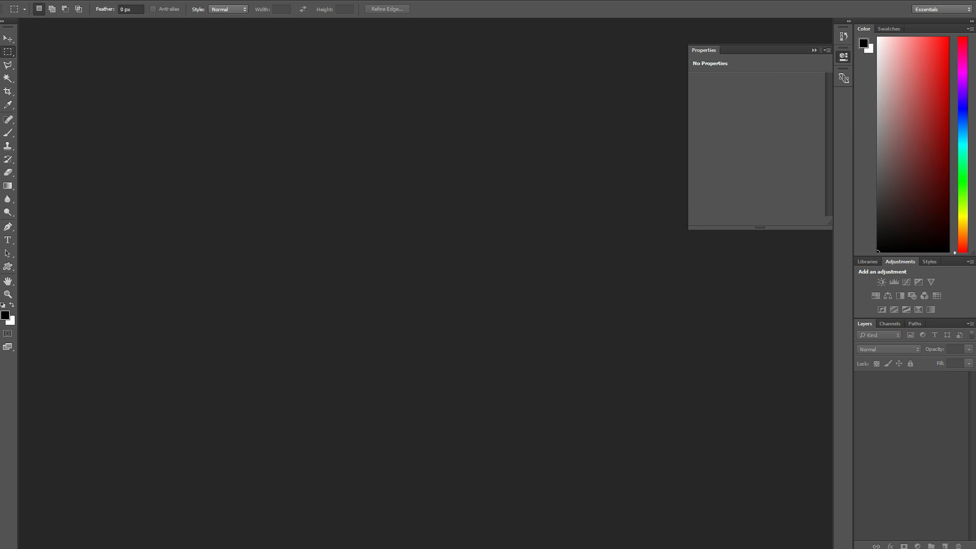
Step: Switch to Photoshop, create a new 2048 × 2048 pixel document and add a new layer
{"action": "key", "text": "ctrl+n"}
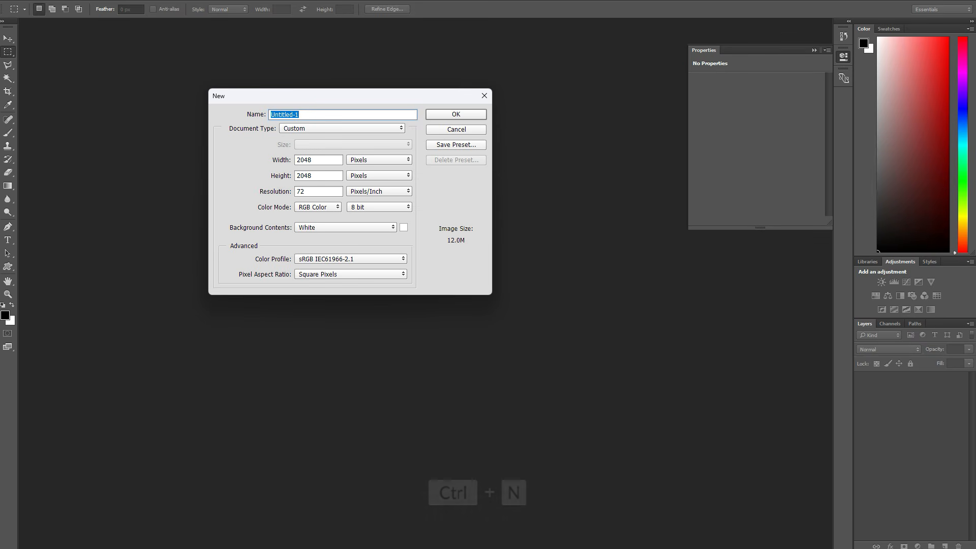
{"action": "key", "text": "Return"}
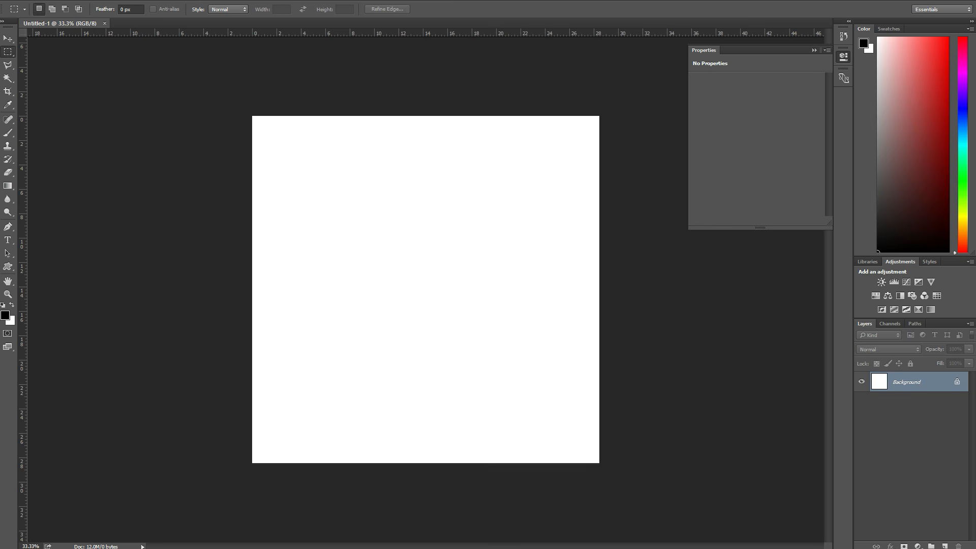
{"action": "key", "text": "ctrl+shift+alt+n"}
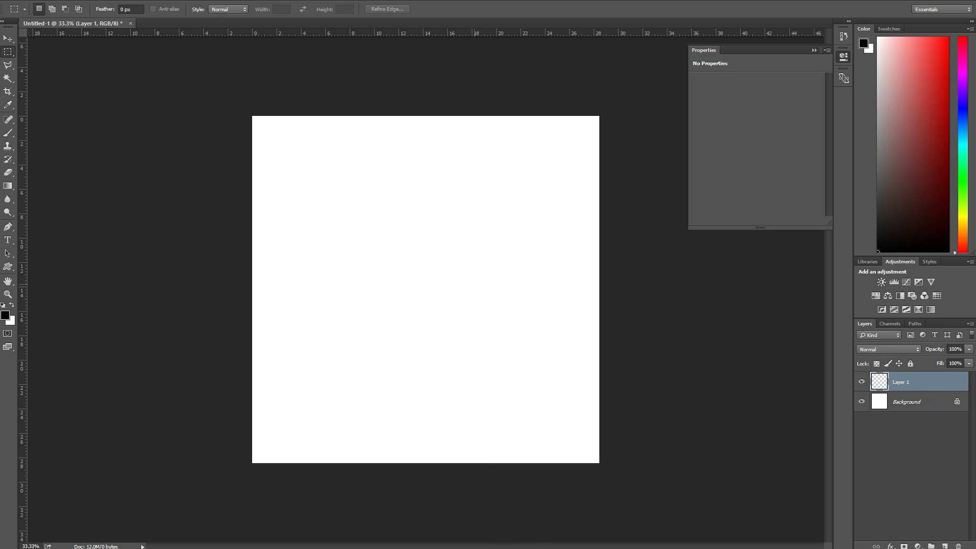
Step: Paint a crack outline of connected straight black brush strokes, about 110 px wide, on Layer 1
{"action": "key", "text": "b"}
{"action": "right_click_drag", "start_coordinate": [425, 270], "coordinate": [418, 270], "text": "alt"}
{"action": "left_click", "coordinate": [336, 377]}
{"action": "left_click", "coordinate": [385, 246], "text": "shift"}
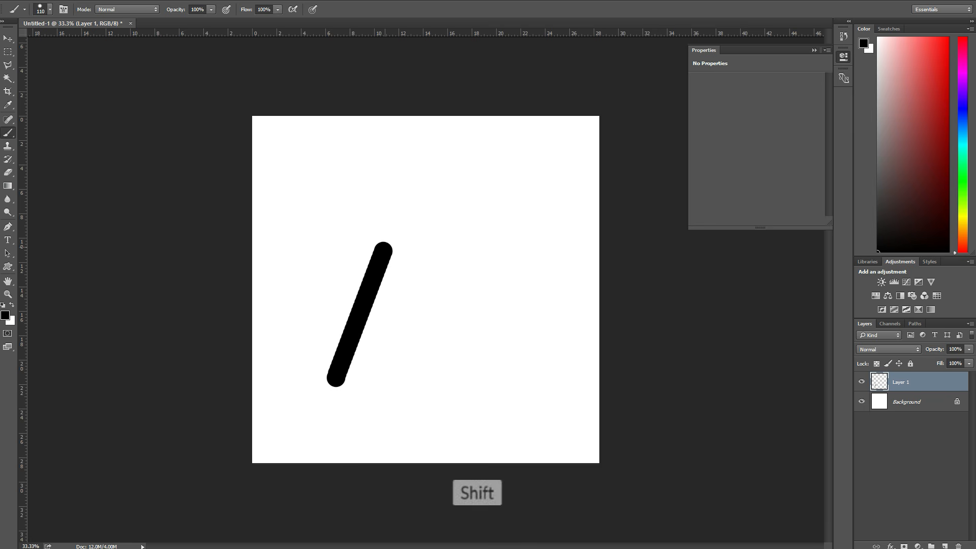
{"action": "left_click", "coordinate": [510, 209], "text": "shift"}
{"action": "left_click", "coordinate": [482, 336], "text": "shift"}
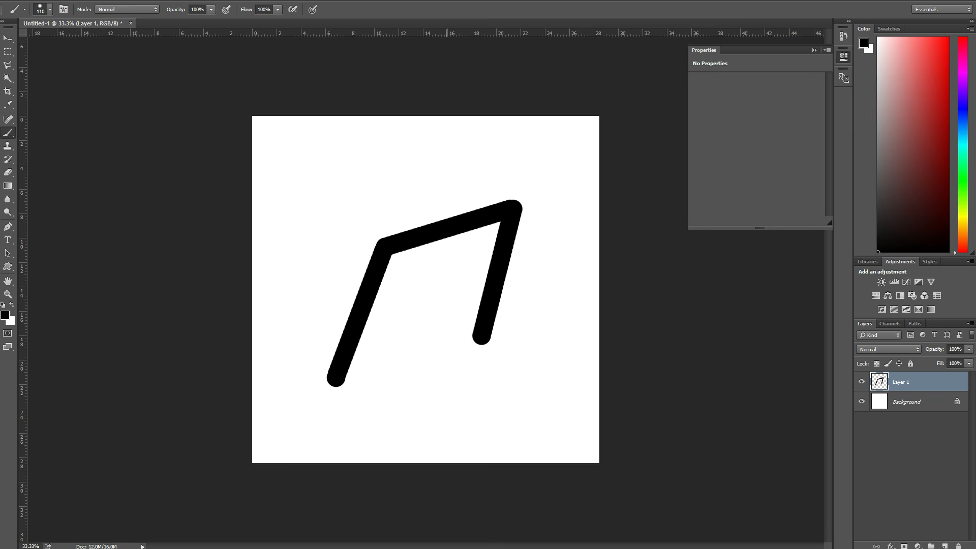
{"action": "left_click", "coordinate": [298, 407], "text": "shift"}
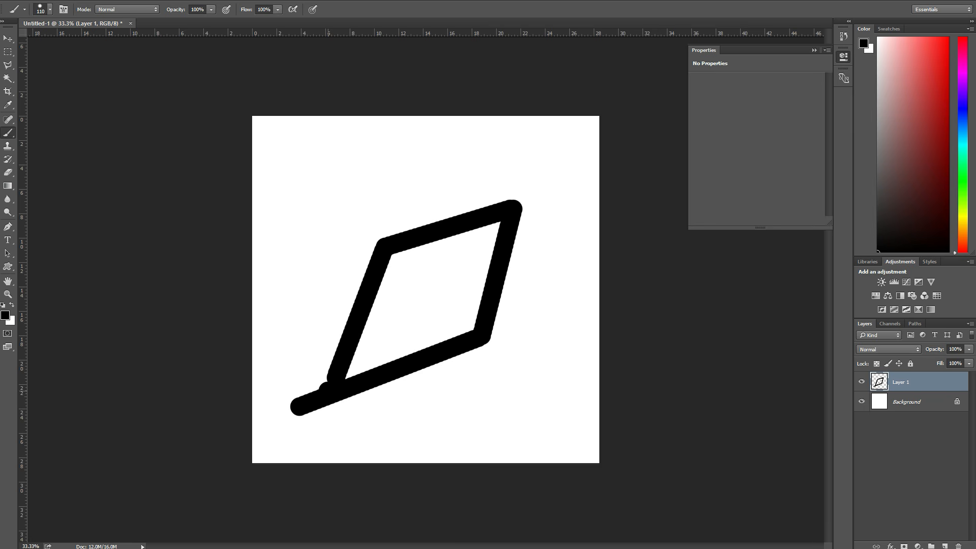
{"action": "left_click", "coordinate": [395, 181], "text": "shift"}
{"action": "left_click_drag", "start_coordinate": [395, 181], "coordinate": [406, 155]}
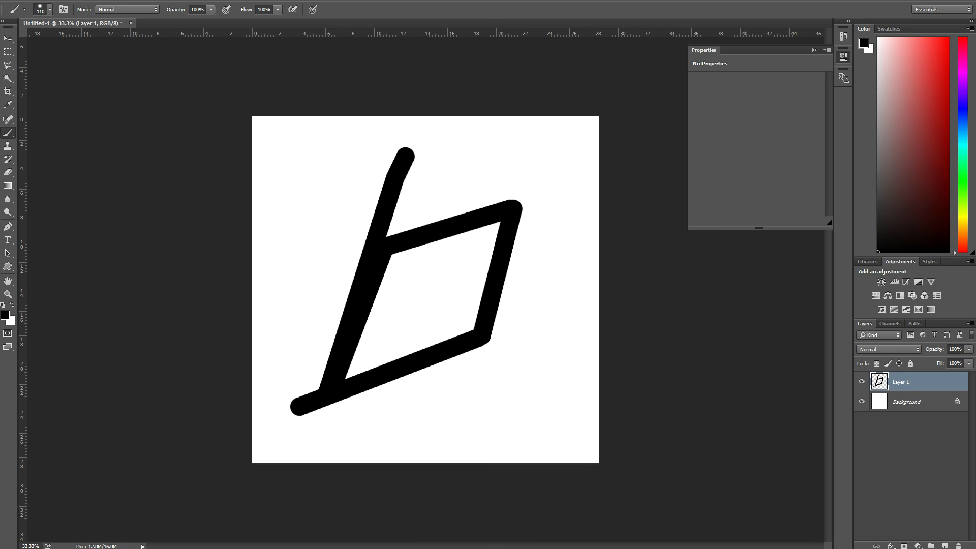
Step: Add an Inner Glow layer style with 100% opacity, Precise technique and a large size to blur the crack edges
{"action": "left_click", "coordinate": [890, 546]}
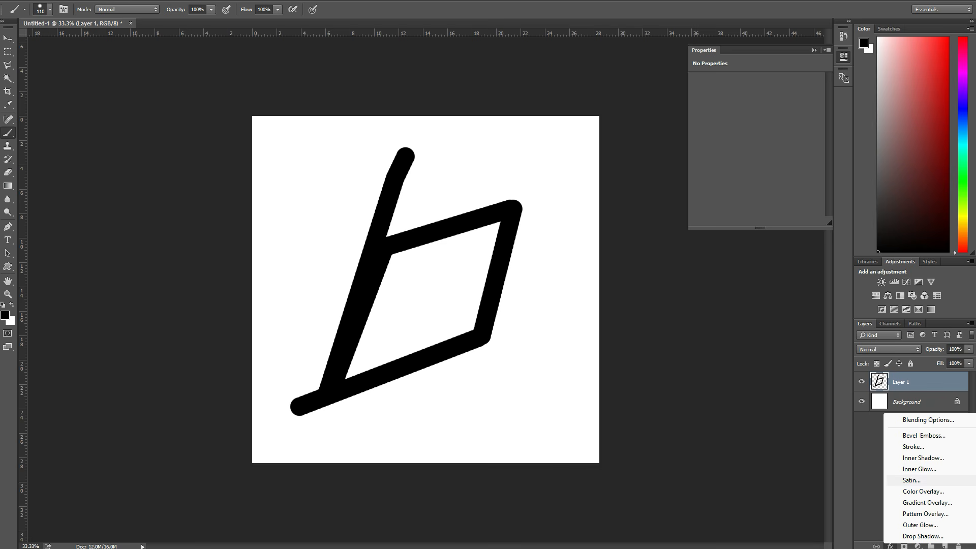
{"action": "left_click", "coordinate": [919, 468]}
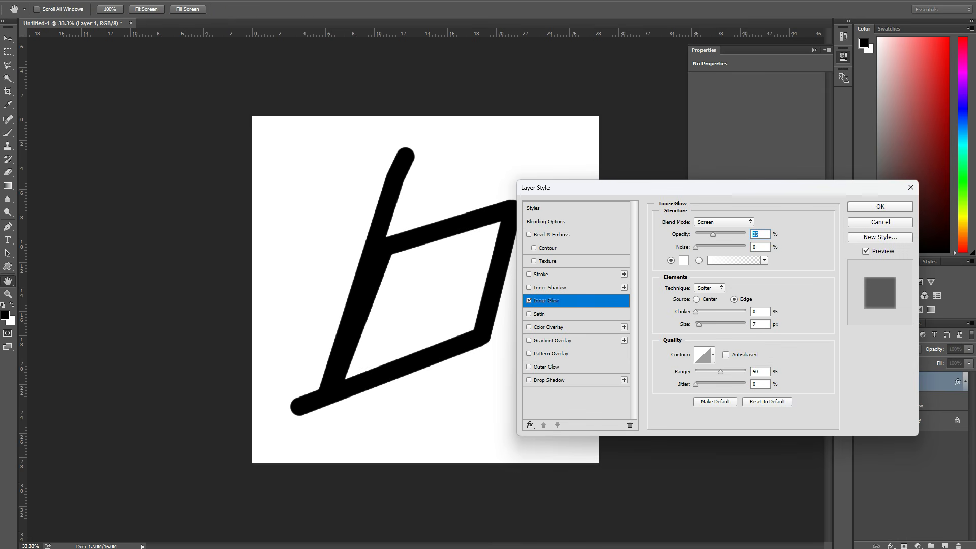
{"action": "left_click_drag", "start_coordinate": [772, 187], "coordinate": [737, 195]}
{"action": "left_click_drag", "start_coordinate": [677, 243], "coordinate": [710, 243]}
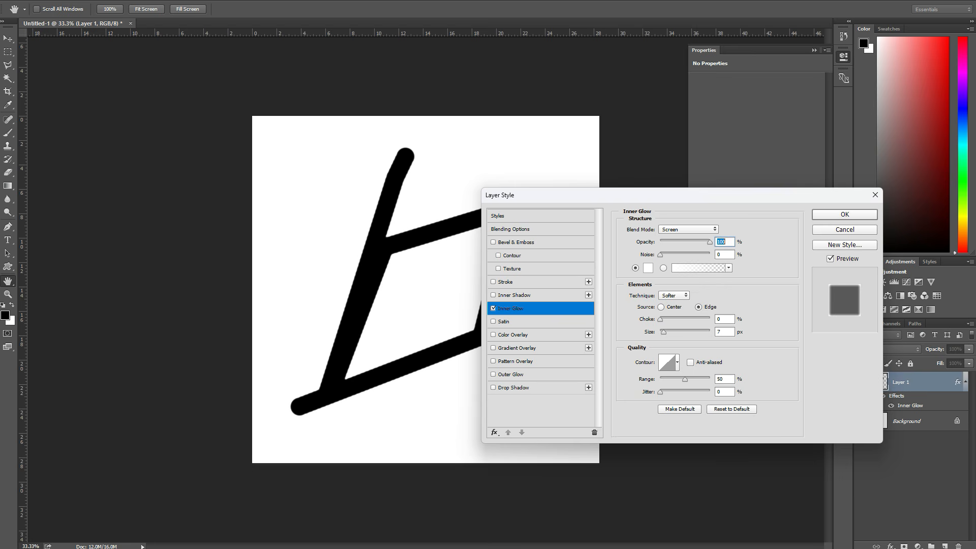
{"action": "left_click", "coordinate": [673, 295]}
{"action": "left_click", "coordinate": [671, 311]}
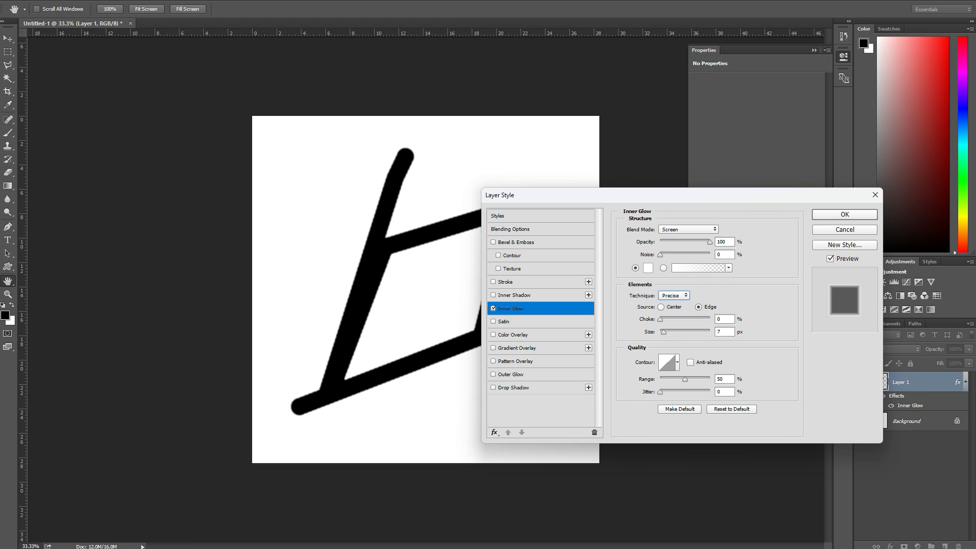
{"action": "mouse_move", "coordinate": [661, 318]}
{"action": "left_mouse_down"}
{"action": "mouse_move", "coordinate": [690, 319]}
{"action": "mouse_move", "coordinate": [667, 332]}
{"action": "mouse_move", "coordinate": [679, 332]}
{"action": "mouse_move", "coordinate": [660, 319]}
{"action": "mouse_move", "coordinate": [701, 332]}
{"action": "left_mouse_up"}
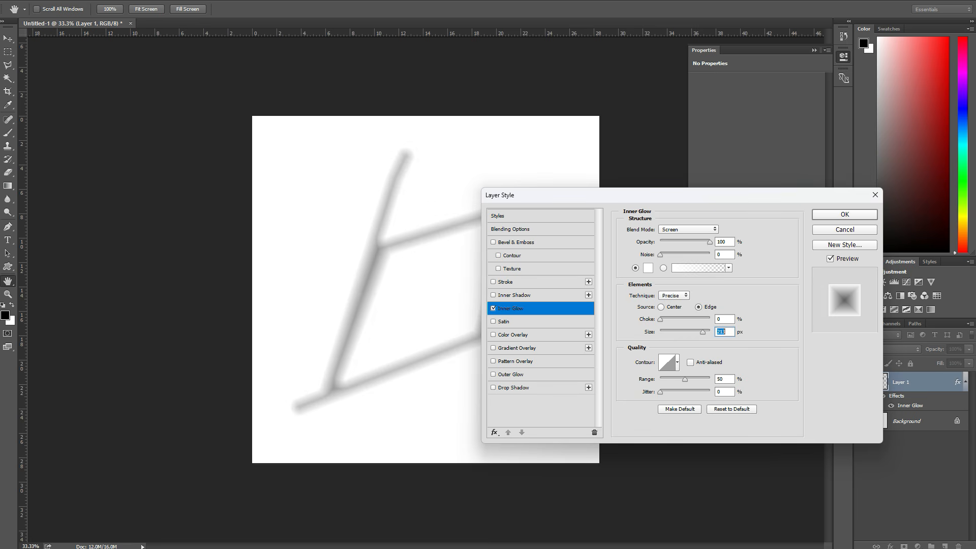
{"action": "key", "text": "Return"}
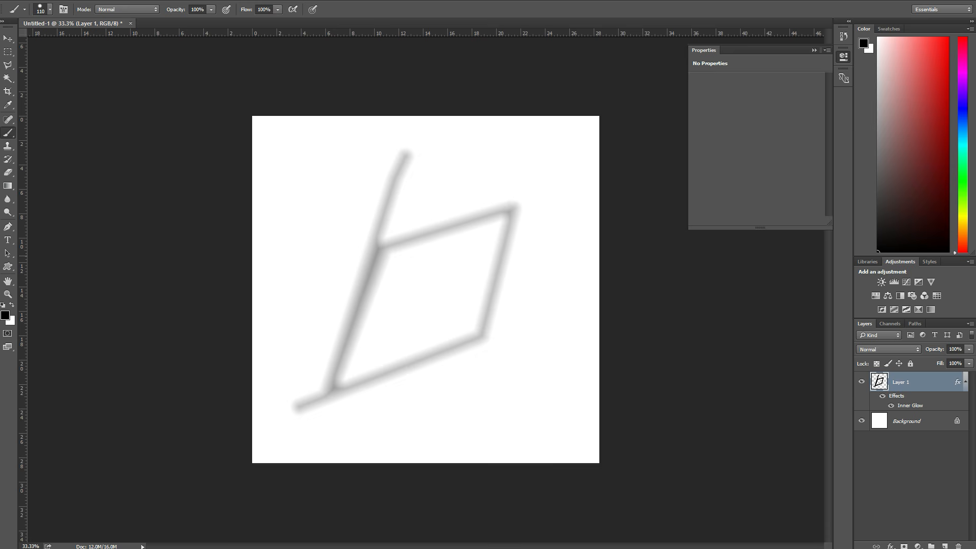
Step: Paint an extra straight crack branch extending toward the canvas's upper right
{"action": "left_click", "coordinate": [398, 250], "text": "shift"}
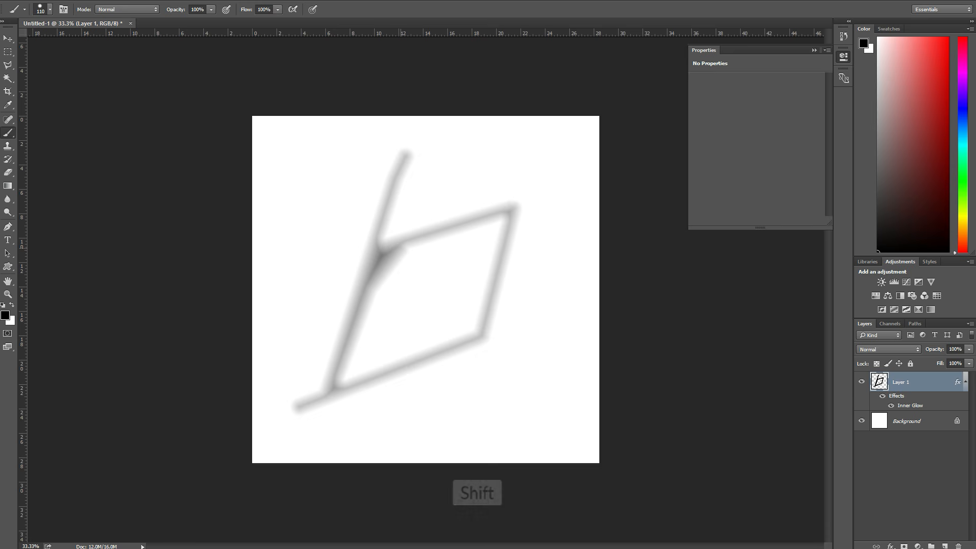
{"action": "left_click", "coordinate": [548, 196], "text": "shift"}
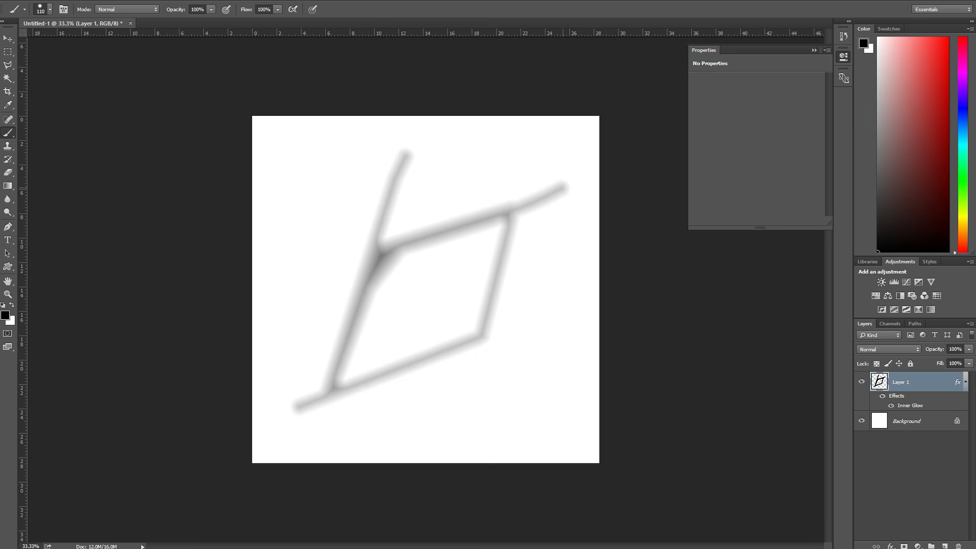
{"action": "left_click_drag", "start_coordinate": [523, 167], "coordinate": [473, 378]}
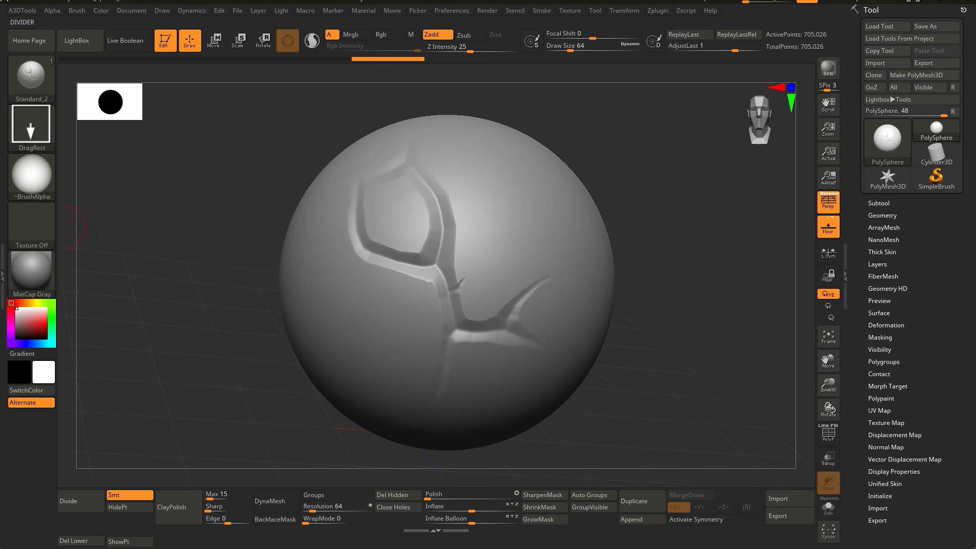
Step: Import the crack image as a new alpha for the current brush
{"action": "left_click", "coordinate": [31, 176]}
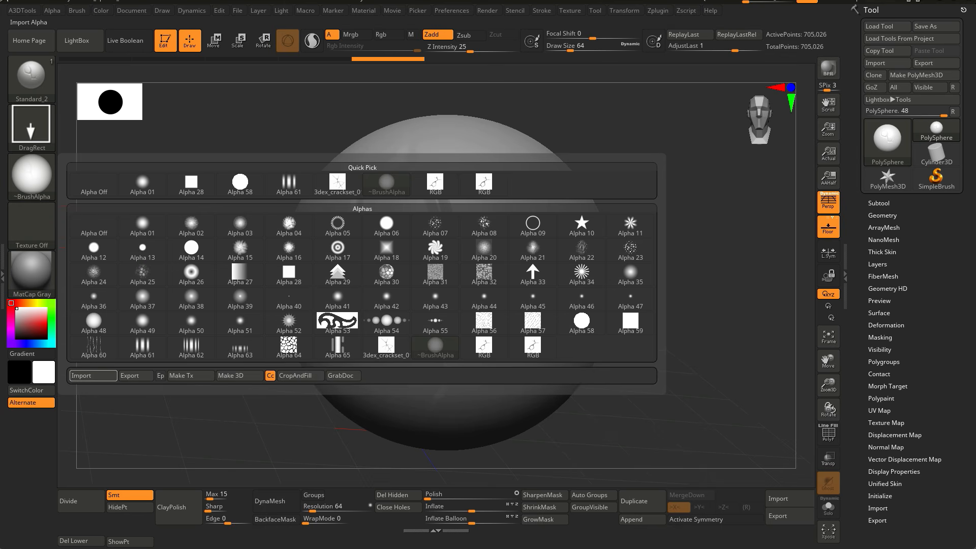
{"action": "left_click", "coordinate": [93, 375]}
{"action": "double_click", "coordinate": [266, 263]}
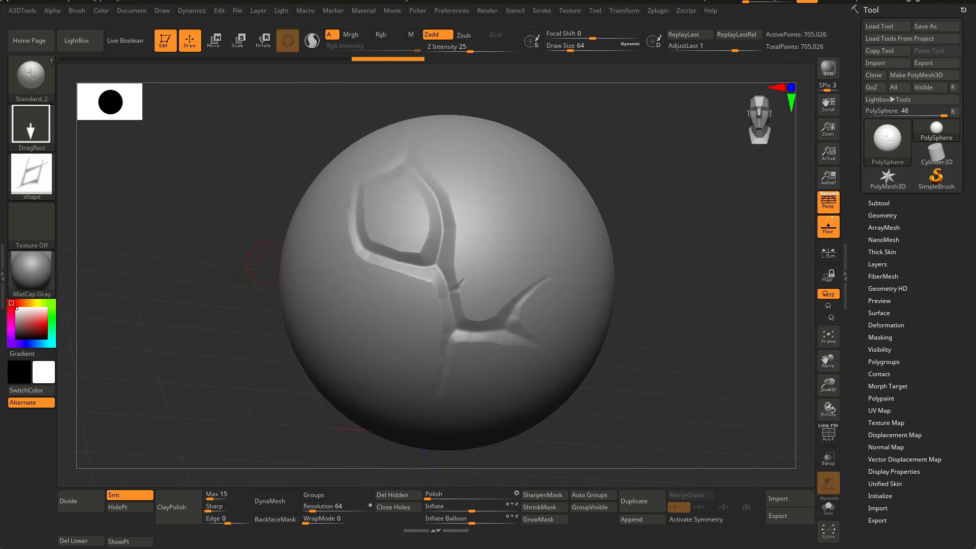
Step: Try a small stamp of the crack alpha on the rotated sphere and undo it
{"action": "left_click_drag", "start_coordinate": [269, 223], "coordinate": [117, 219]}
{"action": "left_click", "coordinate": [301, 154], "text": "alt"}
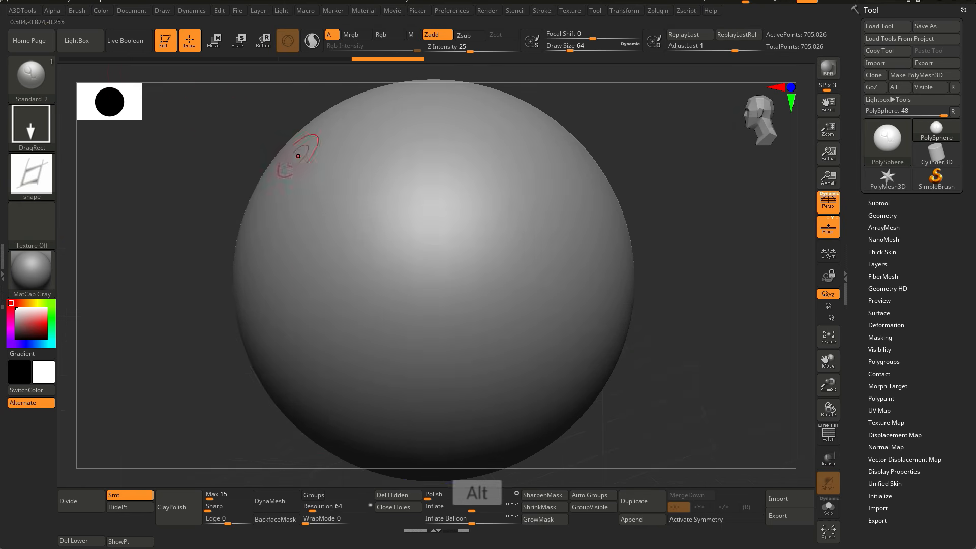
{"action": "left_click", "coordinate": [51, 10]}
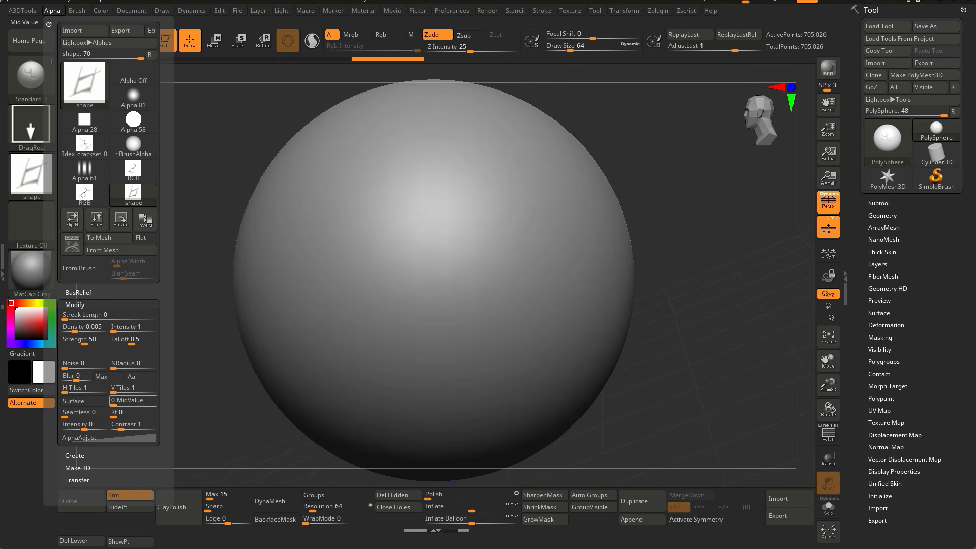
{"action": "mouse_move", "coordinate": [441, 218]}
{"action": "left_mouse_down"}
{"action": "mouse_move", "coordinate": [523, 300]}
{"action": "mouse_move", "coordinate": [440, 200]}
{"action": "mouse_move", "coordinate": [432, 218]}
{"action": "left_mouse_up"}
{"action": "key", "text": "ctrl+z"}
Step: Set Z Intensity to 45 and stamp the crack alpha across the front of the sphere
{"action": "key", "text": "space"}
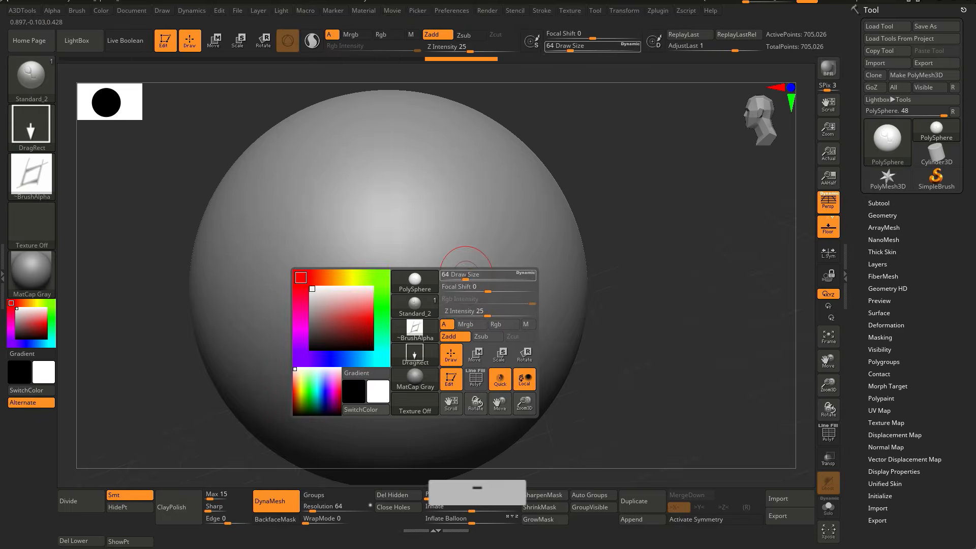
{"action": "left_click_drag", "start_coordinate": [487, 315], "coordinate": [495, 316]}
{"action": "left_click_drag", "start_coordinate": [388, 261], "coordinate": [403, 367]}
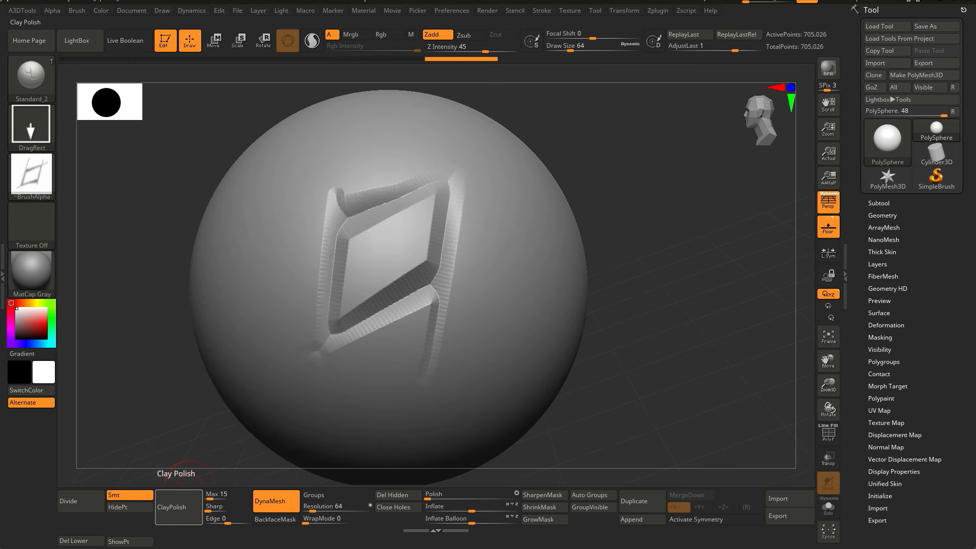
Step: Apply ClayPolish to the sphere and stamp two more crack alphas around the first one
{"action": "left_click", "coordinate": [178, 503]}
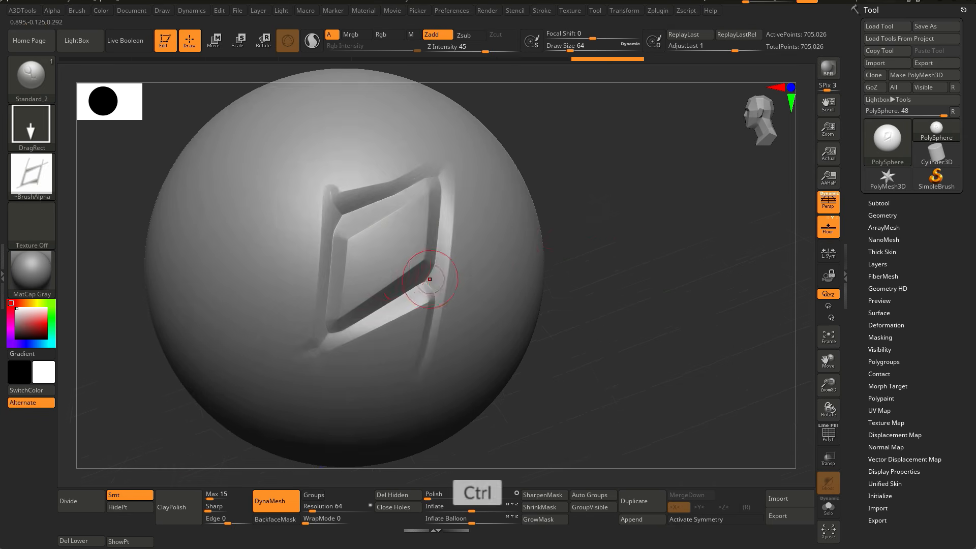
{"action": "mouse_move", "coordinate": [430, 279]}
{"action": "right_mouse_down", "text": "ctrl"}
{"action": "mouse_move", "coordinate": [451, 279]}
{"action": "mouse_move", "coordinate": [407, 255]}
{"action": "mouse_move", "coordinate": [438, 274]}
{"action": "mouse_move", "coordinate": [434, 261]}
{"action": "right_mouse_up", "text": "ctrl"}
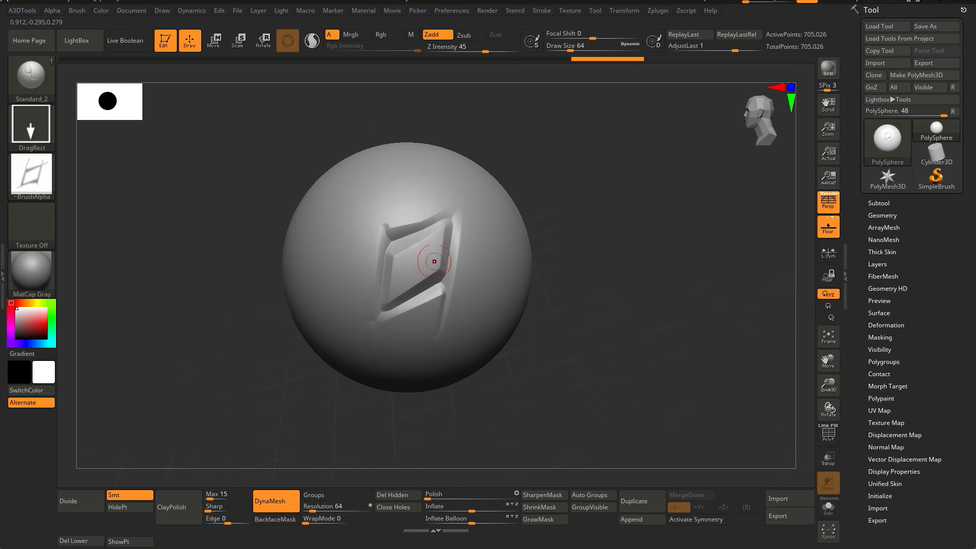
{"action": "mouse_move", "coordinate": [367, 169]}
{"action": "left_mouse_down"}
{"action": "mouse_move", "coordinate": [407, 214]}
{"action": "mouse_move", "coordinate": [416, 203]}
{"action": "mouse_move", "coordinate": [411, 210]}
{"action": "left_mouse_up"}
{"action": "right_click_drag", "start_coordinate": [310, 224], "coordinate": [340, 255]}
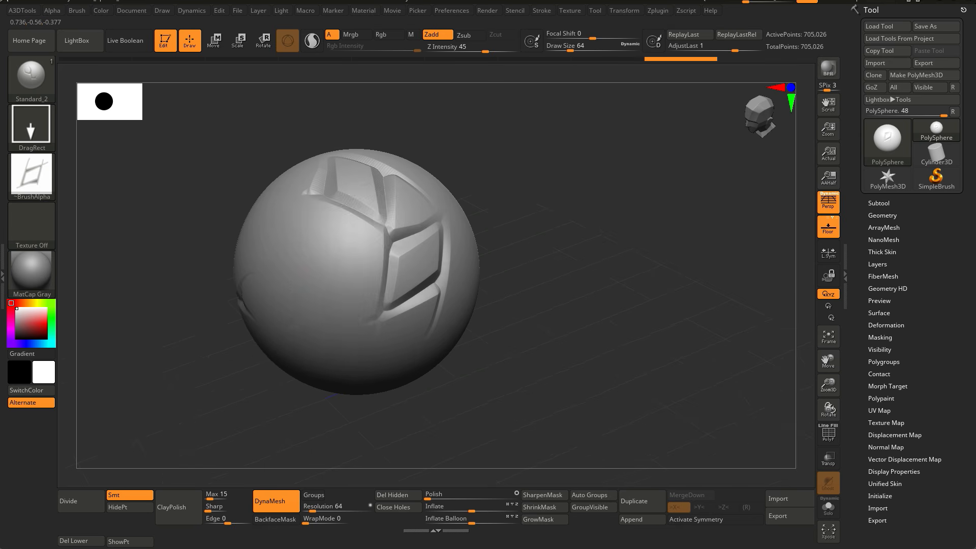
{"action": "mouse_move", "coordinate": [340, 255]}
{"action": "left_mouse_down"}
{"action": "mouse_move", "coordinate": [389, 285]}
{"action": "mouse_move", "coordinate": [379, 297]}
{"action": "mouse_move", "coordinate": [386, 303]}
{"action": "mouse_move", "coordinate": [377, 289]}
{"action": "left_mouse_up"}
{"action": "mouse_move", "coordinate": [407, 282]}
{"action": "right_mouse_down", "text": "ctrl"}
{"action": "mouse_move", "coordinate": [447, 239]}
{"action": "mouse_move", "coordinate": [430, 226]}
{"action": "mouse_move", "coordinate": [407, 285]}
{"action": "right_mouse_up", "text": "ctrl"}
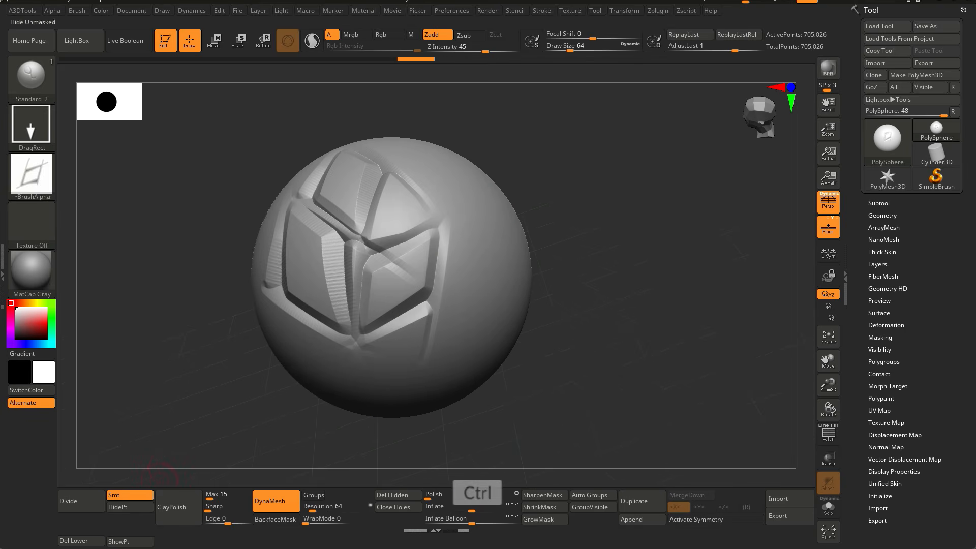
Step: Apply ClayPolish again and stamp further crack alphas on other sides of the sphere
{"action": "left_click", "coordinate": [177, 507]}
{"action": "right_click_drag", "start_coordinate": [579, 203], "coordinate": [514, 253], "text": "ctrl"}
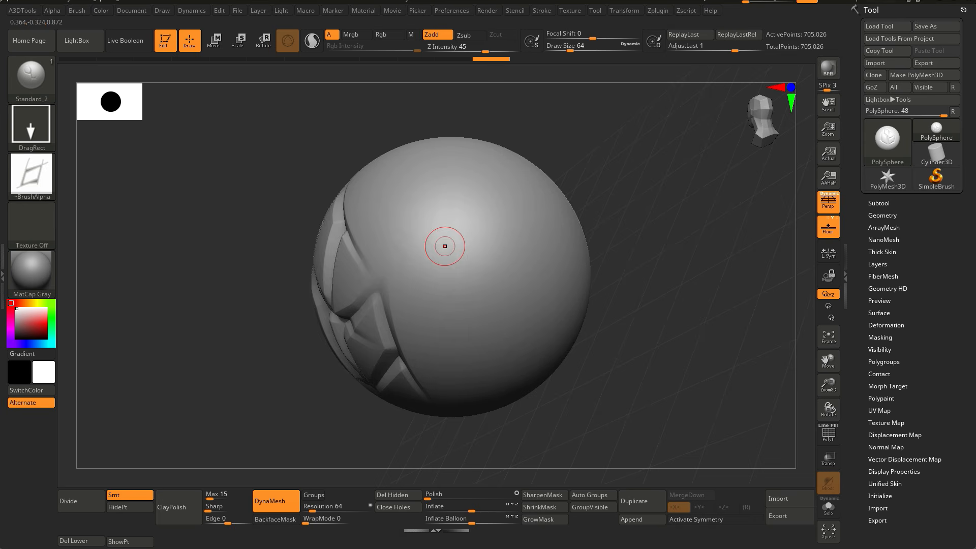
{"action": "right_click_drag", "start_coordinate": [445, 246], "coordinate": [473, 236]}
{"action": "right_click_drag", "start_coordinate": [256, 246], "coordinate": [421, 262], "text": "alt"}
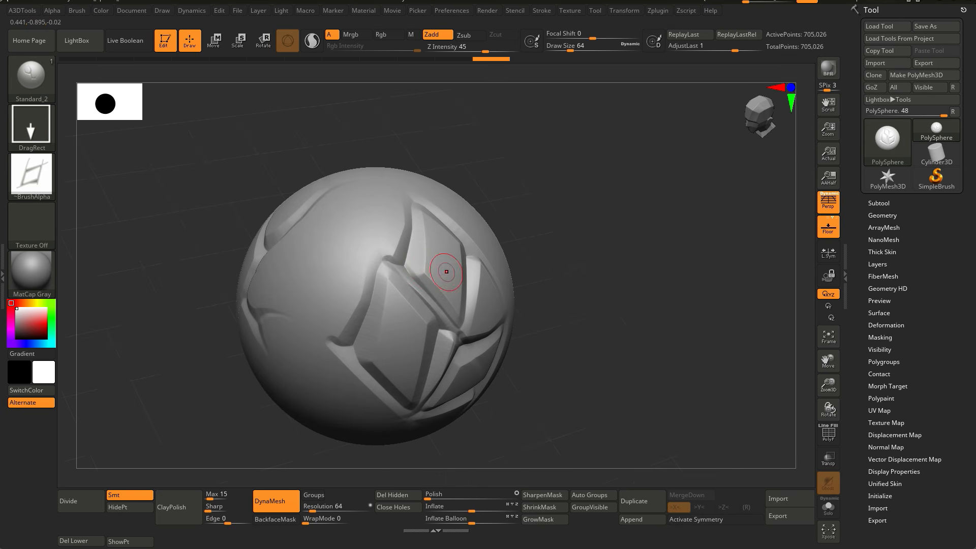
{"action": "right_click_drag", "start_coordinate": [486, 276], "coordinate": [410, 277]}
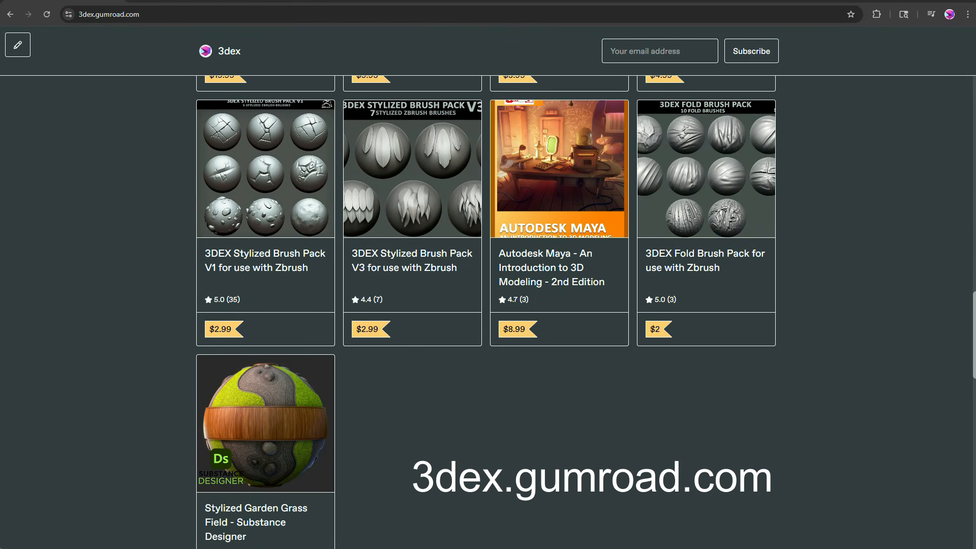
Step: Browse the product listings on the 3dex.gumroad.com store page
{"action": "scroll", "coordinate": [488, 310], "scroll_direction": "up", "scroll_amount": 9}
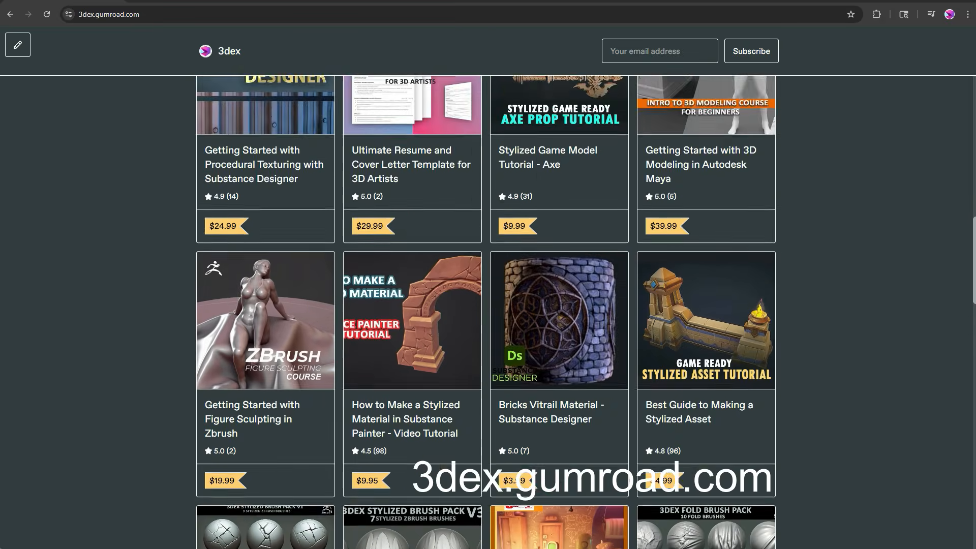
{"action": "scroll", "coordinate": [488, 310], "scroll_direction": "up", "scroll_amount": 10}
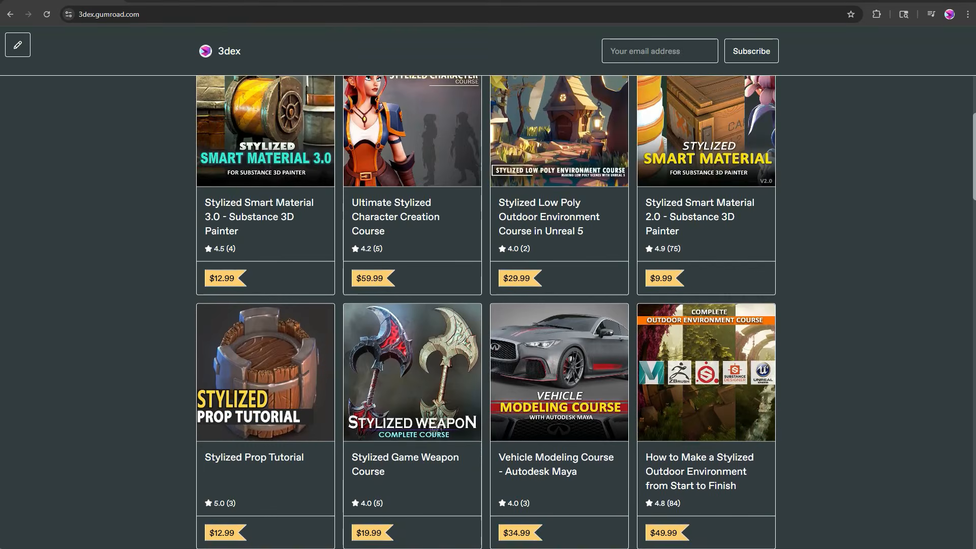
{"action": "scroll", "coordinate": [488, 310], "scroll_direction": "up", "scroll_amount": 1}
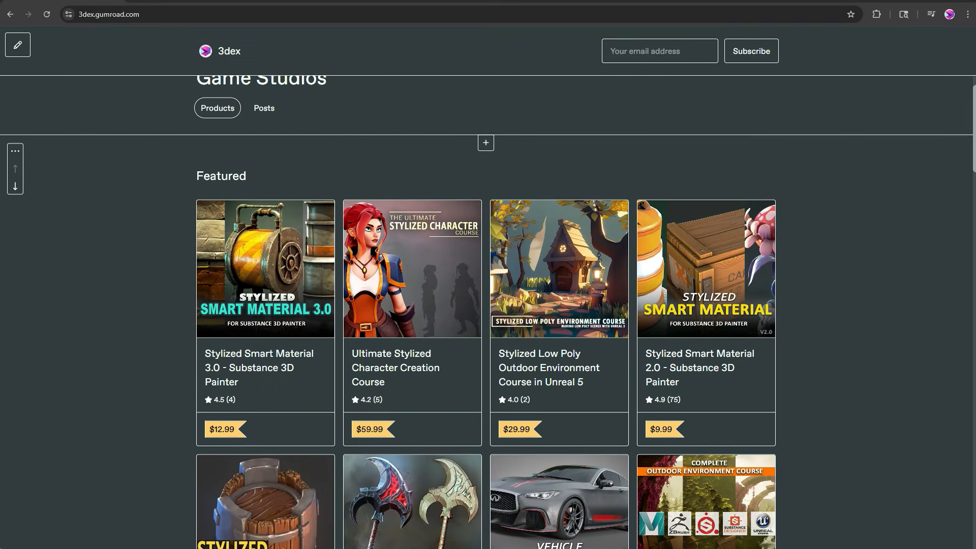
{"action": "scroll", "coordinate": [488, 310], "scroll_direction": "down", "scroll_amount": 6}
{"action": "scroll", "coordinate": [488, 305], "scroll_direction": "down", "scroll_amount": 20}
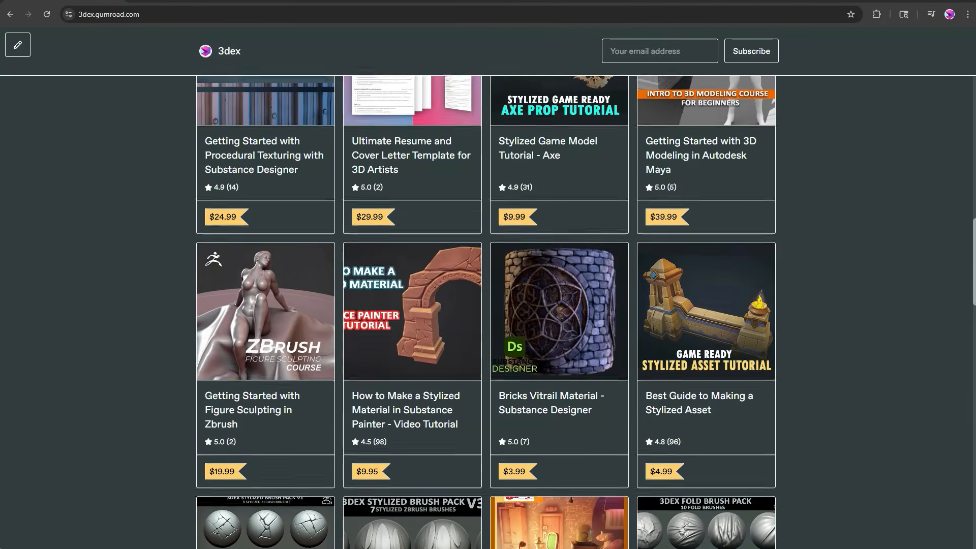
{"action": "scroll", "coordinate": [488, 305], "scroll_direction": "down", "scroll_amount": 10}
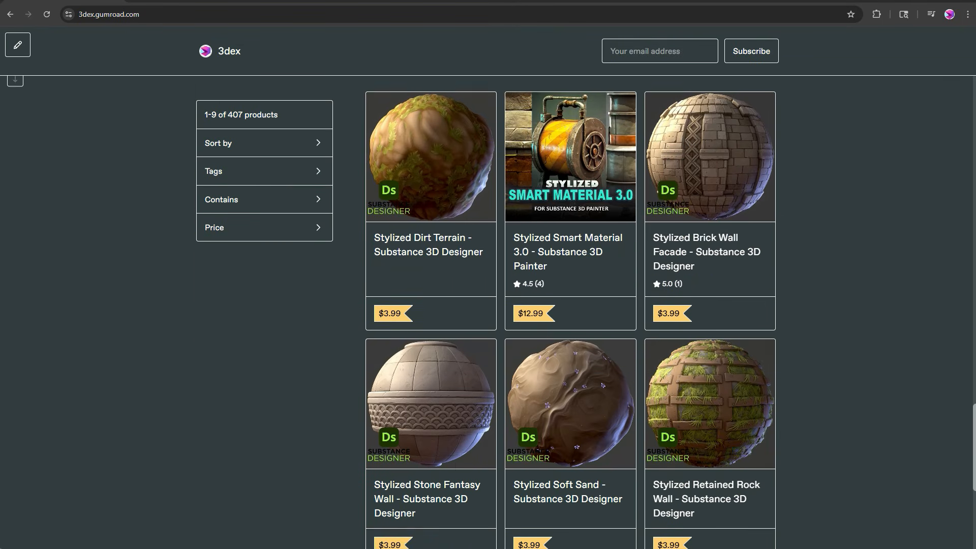